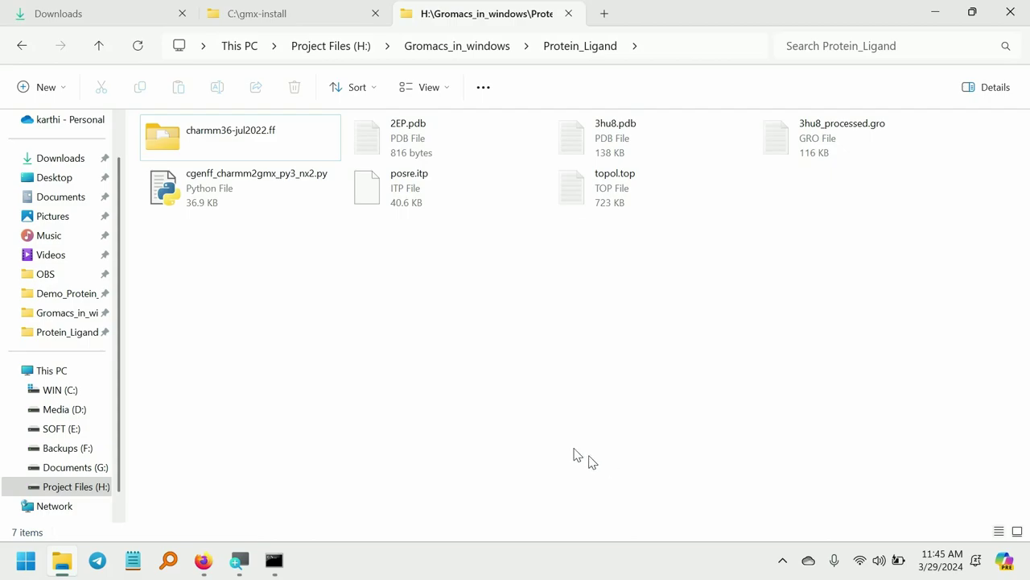
Review the Open Babel and mdtutorials topology tabs, then show the Strawberry Perl for Windows page.
click(543, 428)
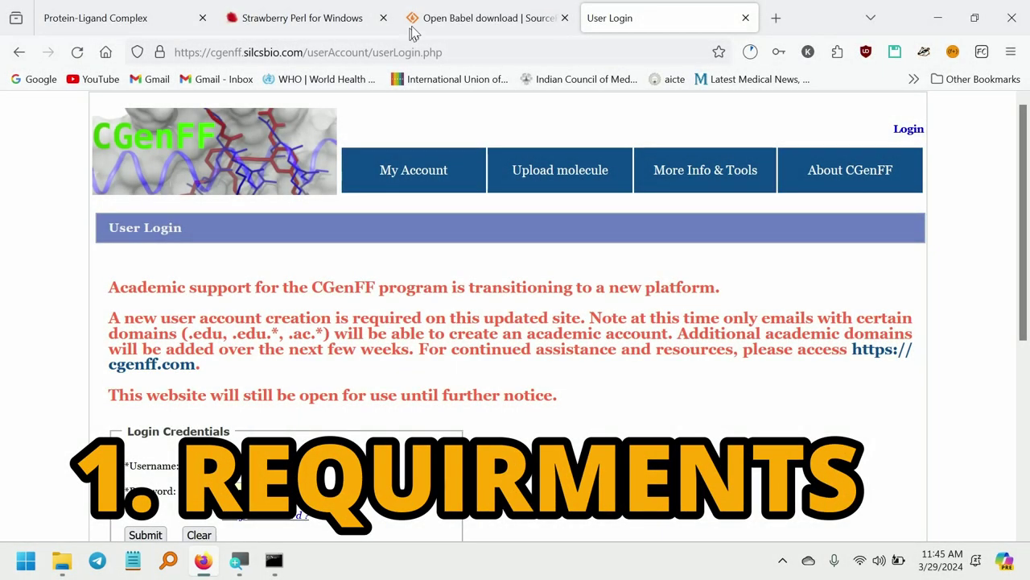
click(418, 22)
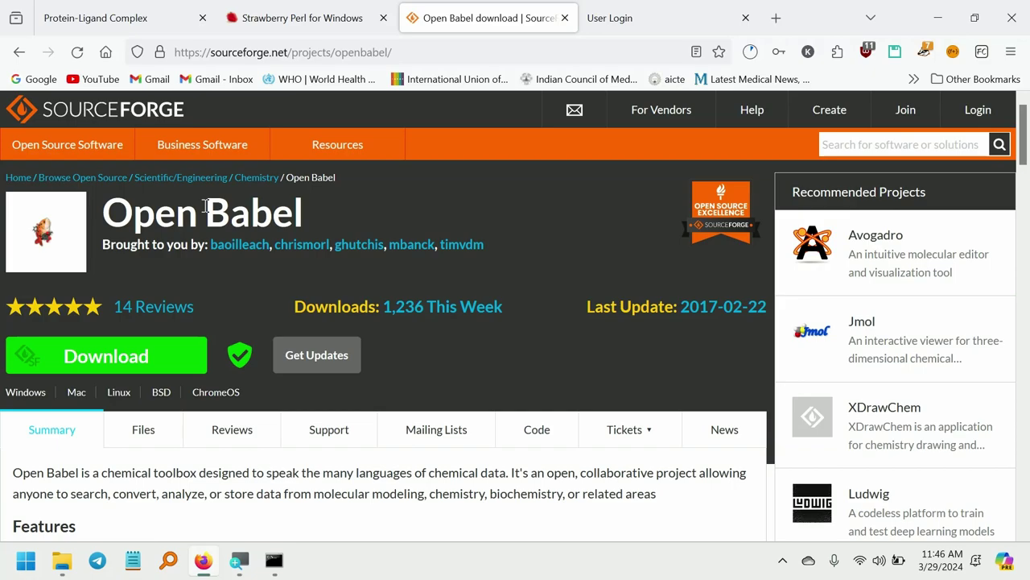
click(117, 15)
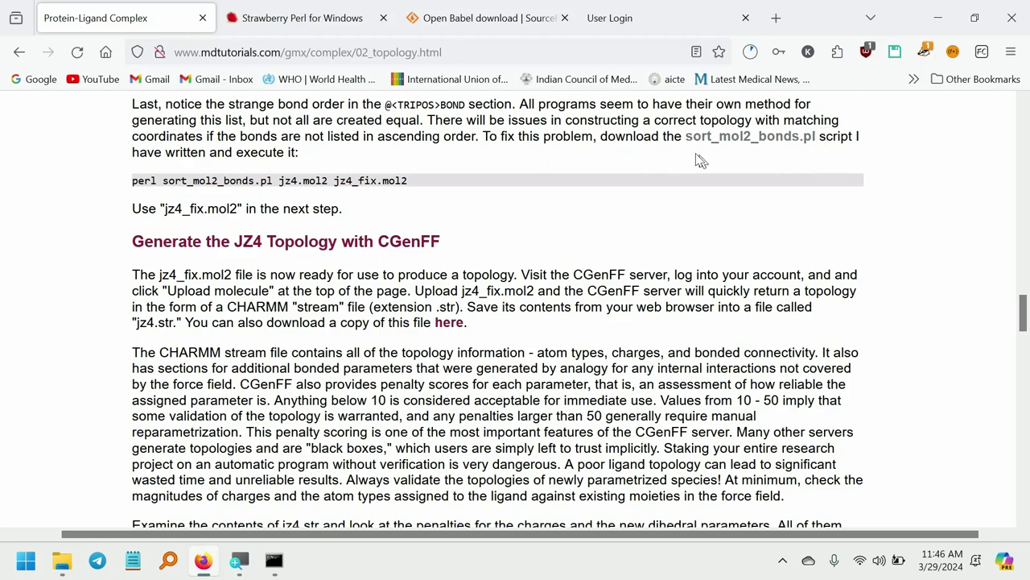
click(316, 22)
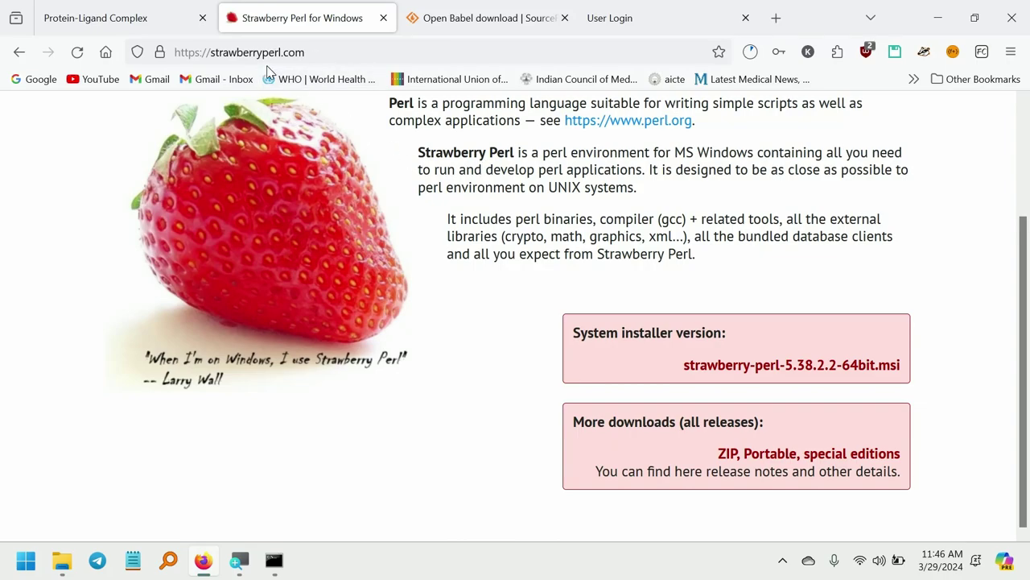
Start the strawberry-perl-5.38.2.2-64bit.msi download, pause it, and return to File Explorer.
scroll(419, 169, up, 3)
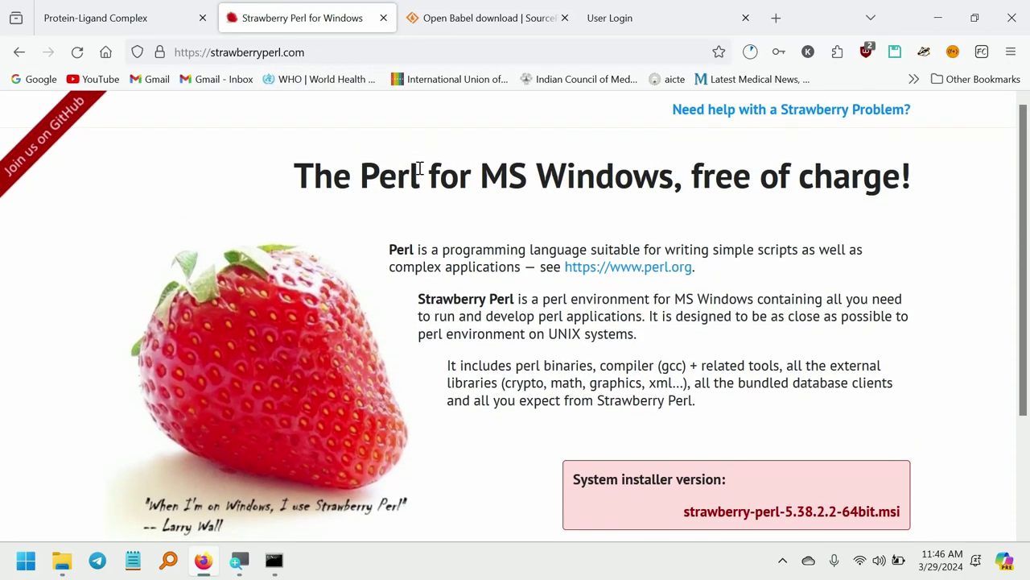
click(419, 169)
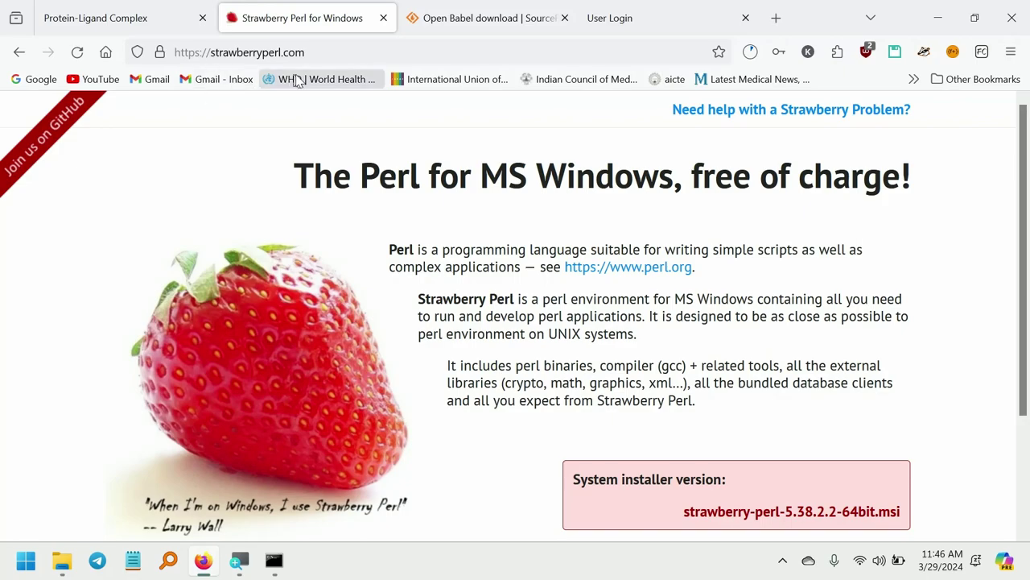
scroll(633, 341, down, 3)
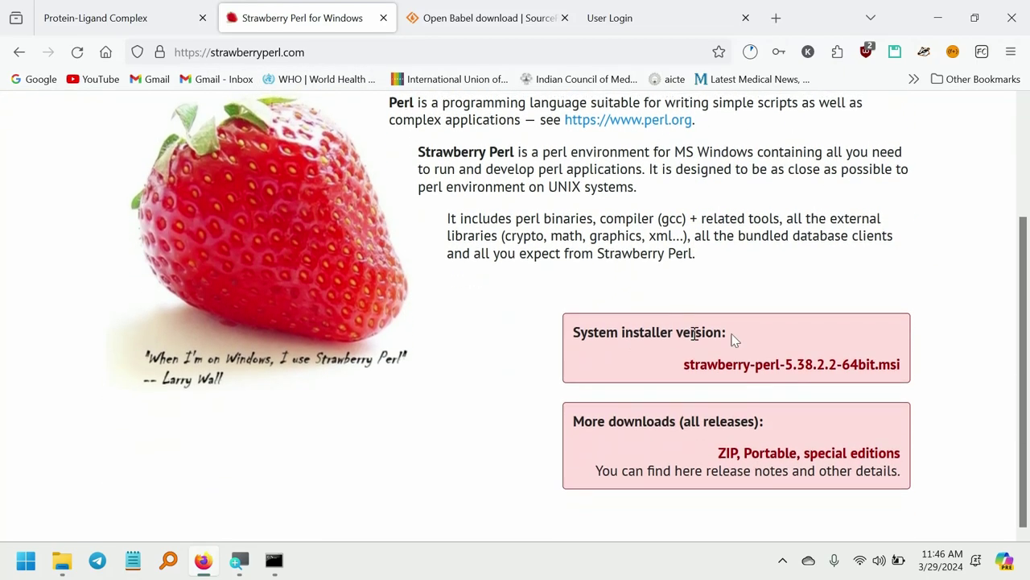
click(760, 369)
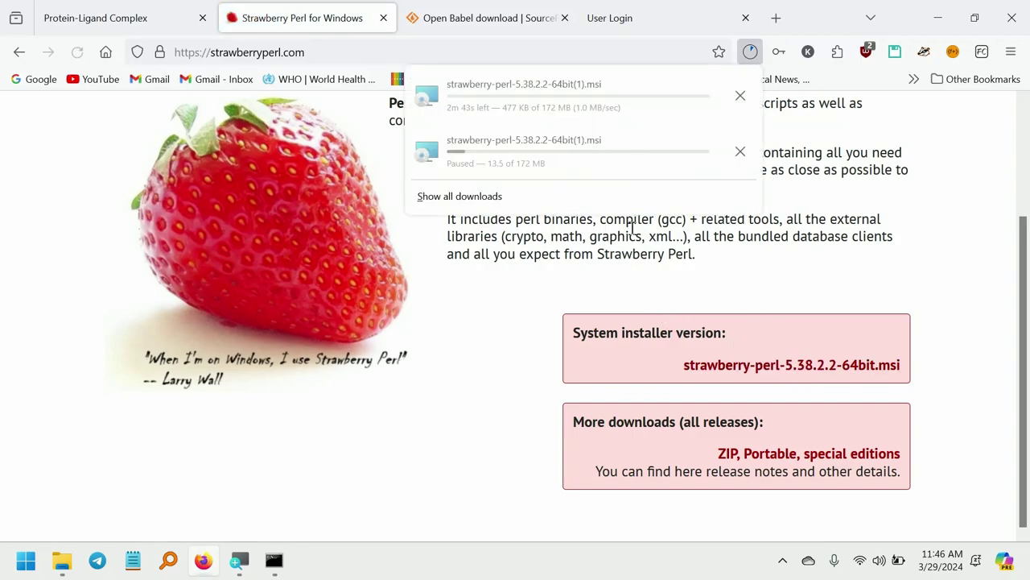
right_click(569, 97)
click(602, 115)
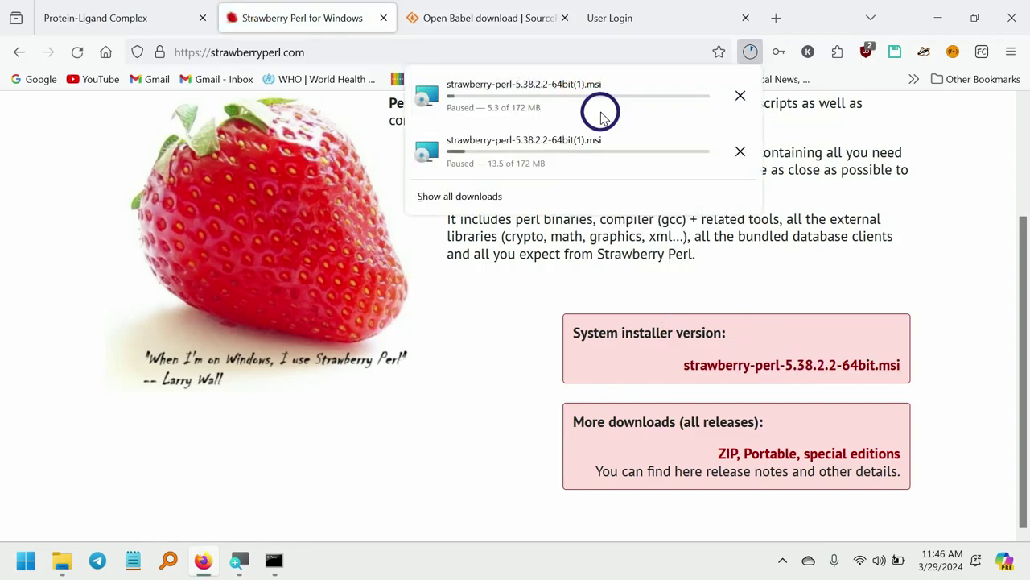
click(460, 383)
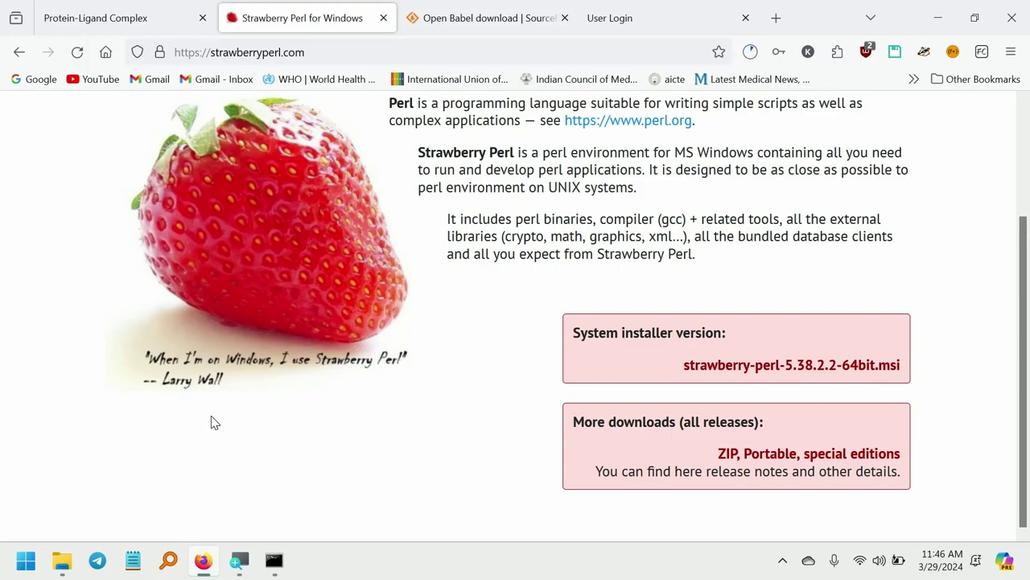
click(63, 559)
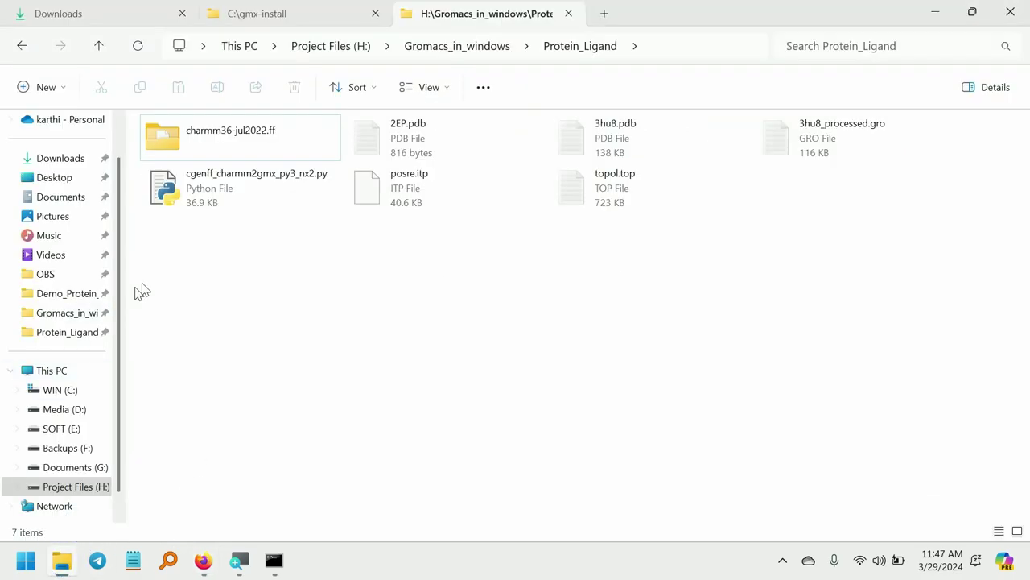
Launch the 171 MB strawberry-perl-5.38.2.2-64bit.msi installer from the Downloads folder.
click(50, 12)
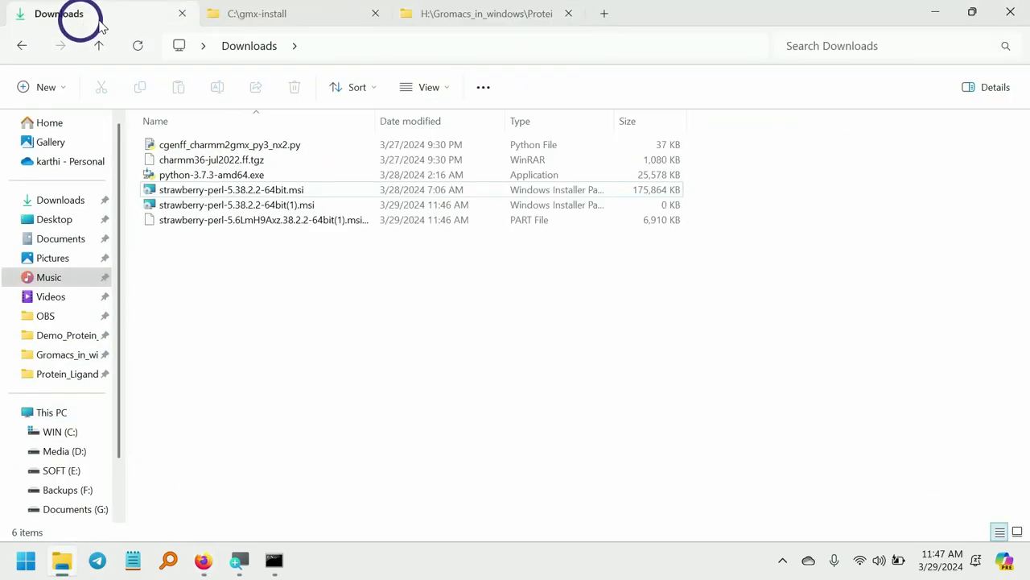
click(247, 208)
key(Up)
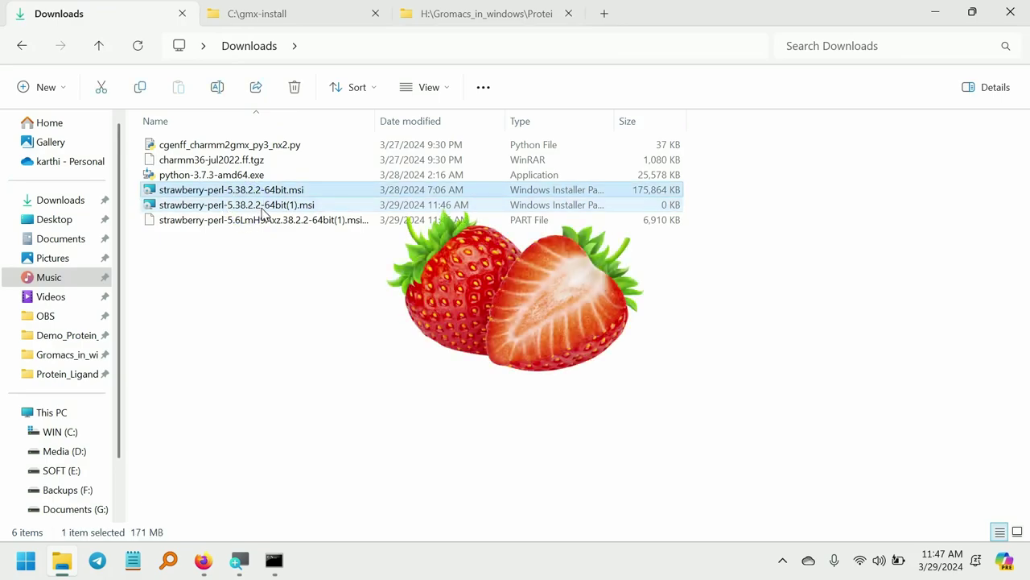
double_click(321, 195)
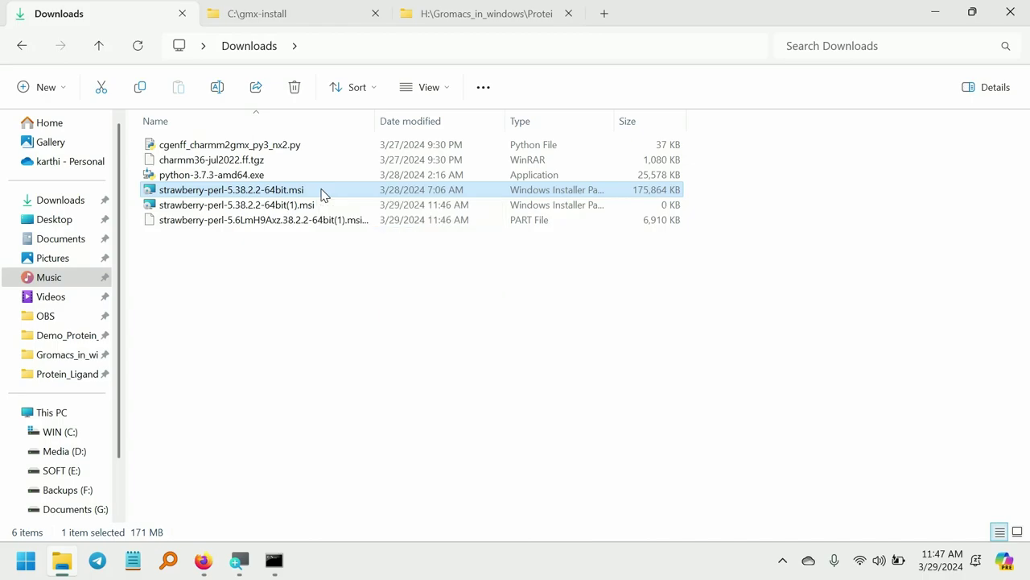
key(Return)
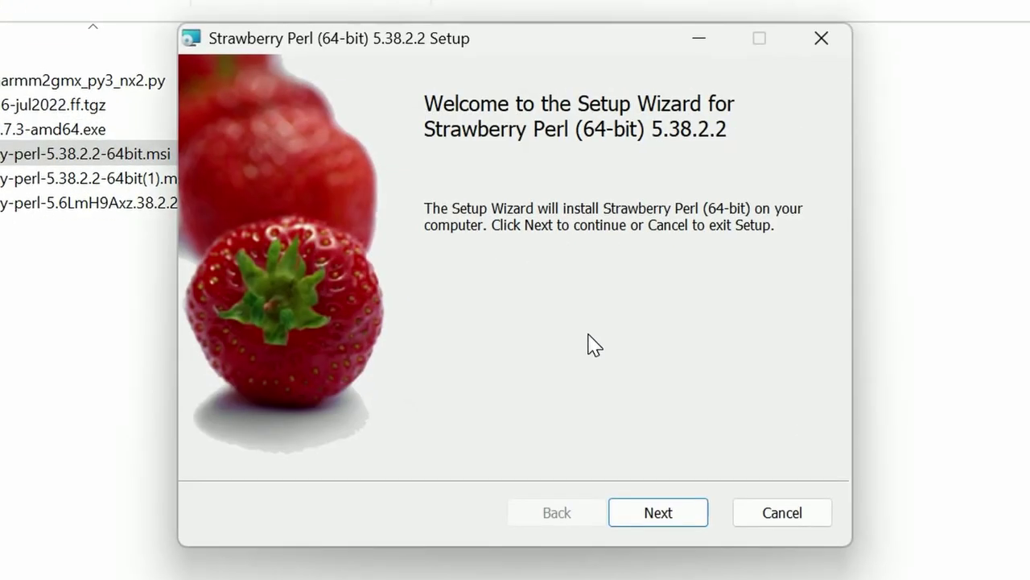
Accept the license, install into C:\Strawberry\, and finish setup without opening the README.
click(657, 516)
click(407, 450)
click(661, 512)
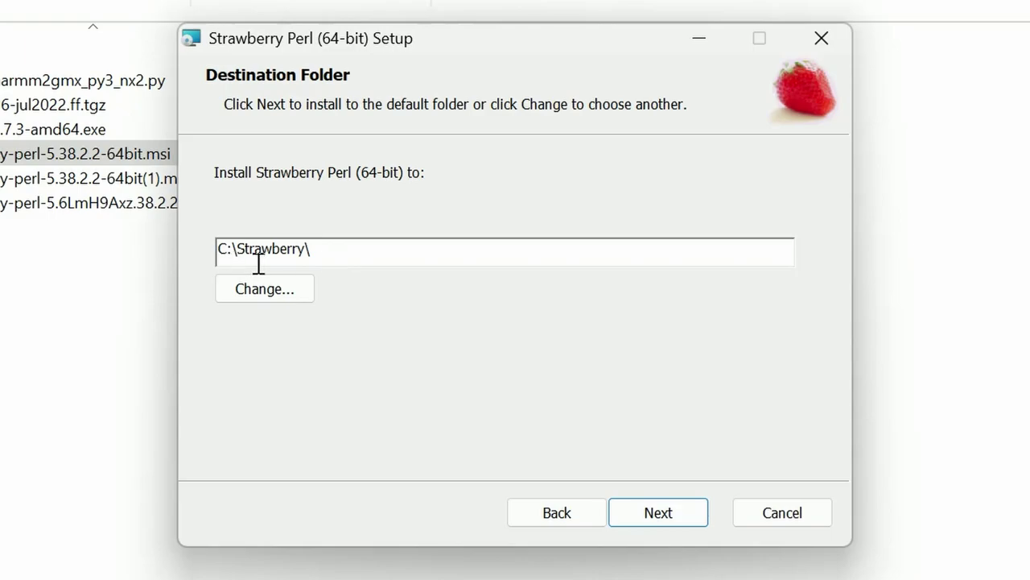
click(658, 515)
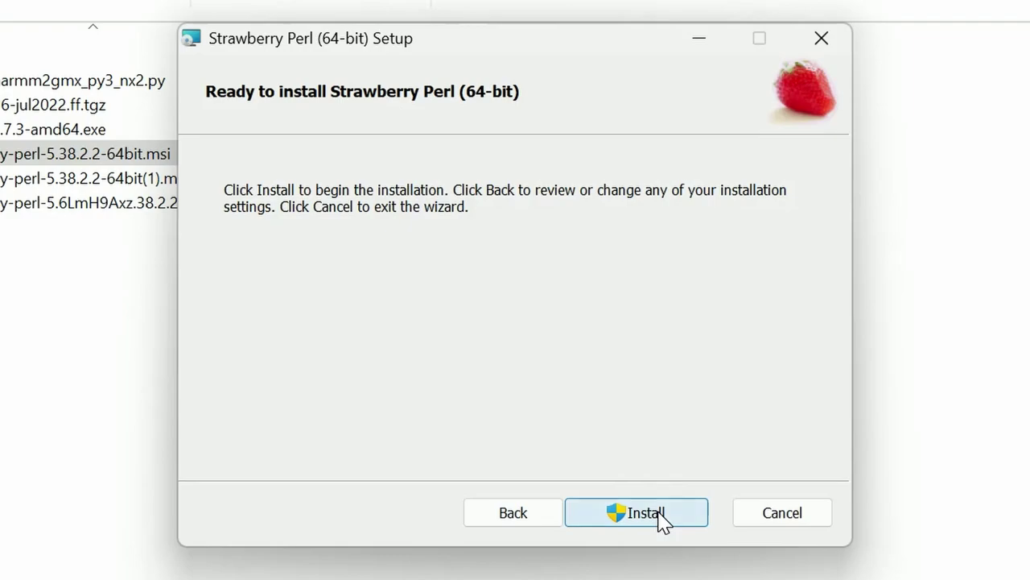
click(659, 516)
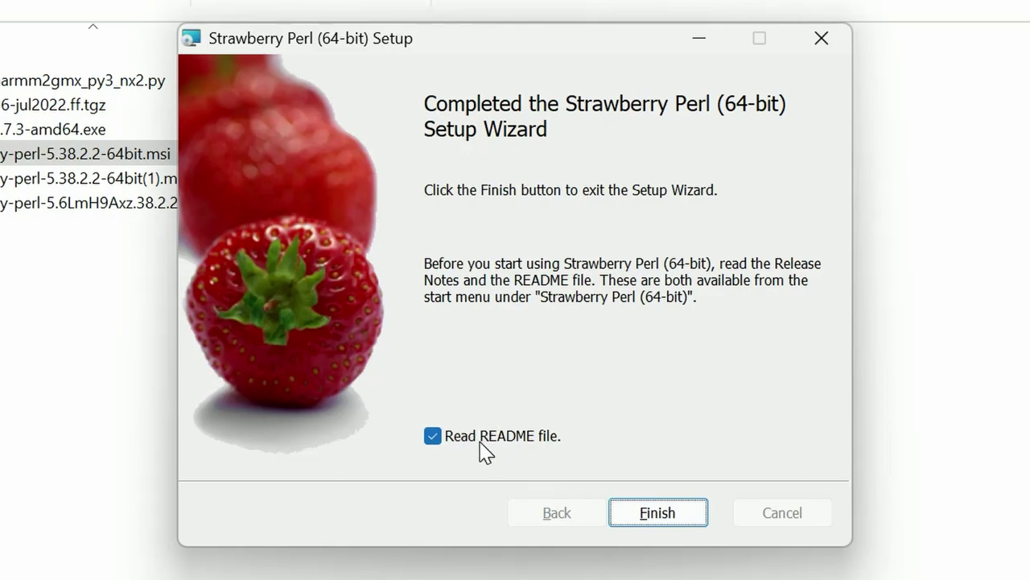
click(446, 438)
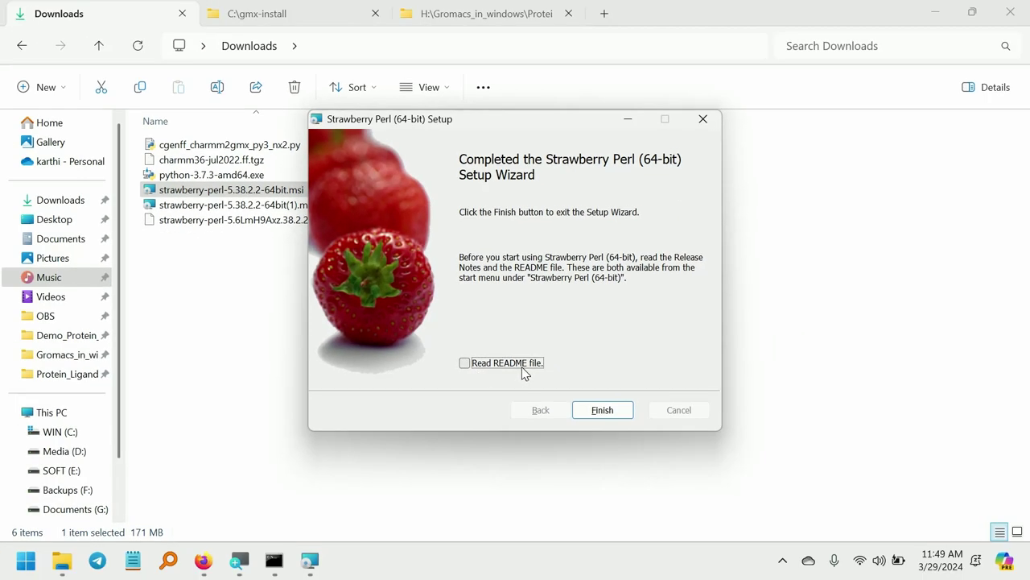
click(602, 411)
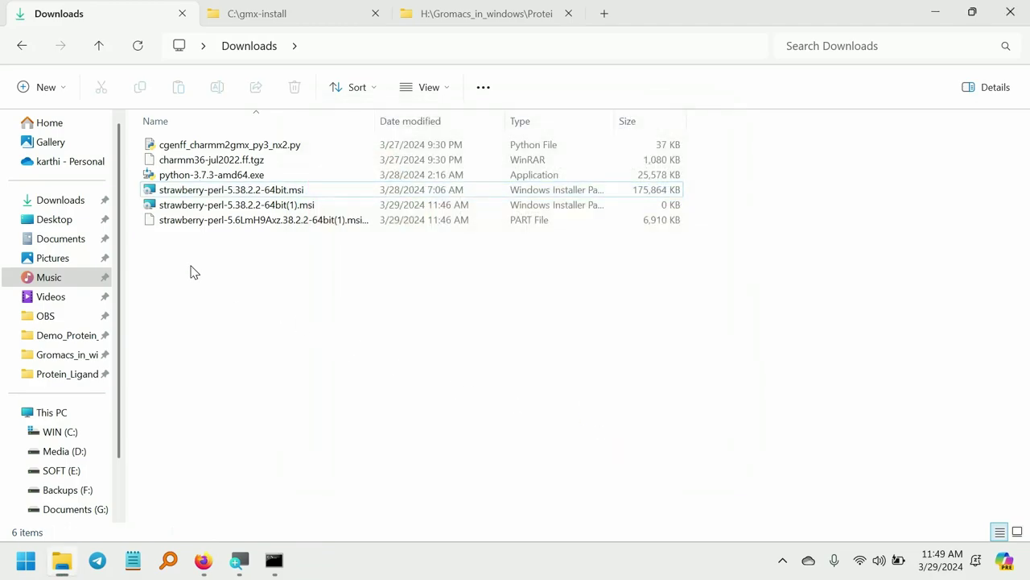
Run gmxrc.bat from C:\gmx-install and cd into H:\Gromacs_in_windows\Protein_Ligand.
click(246, 22)
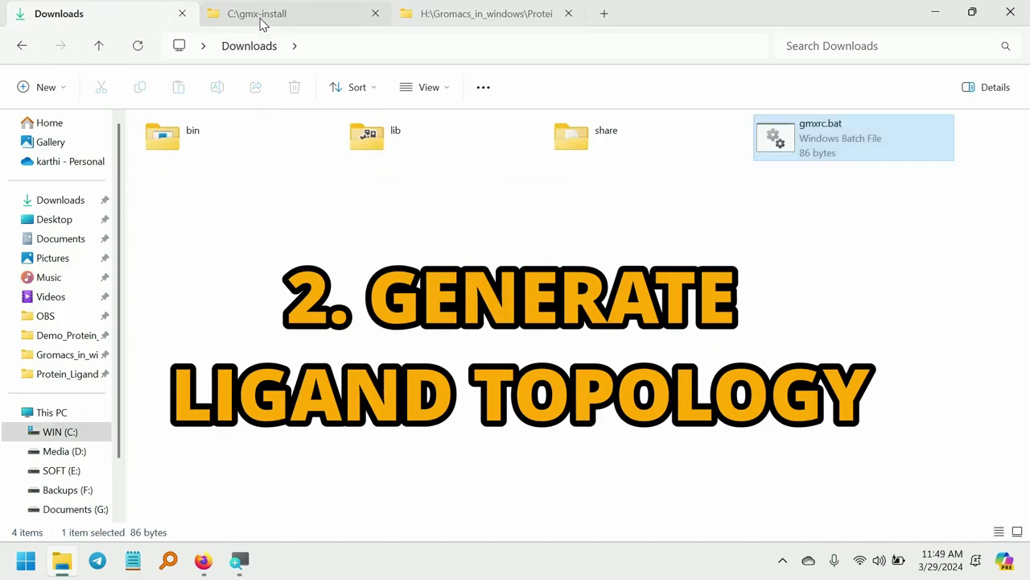
click(388, 246)
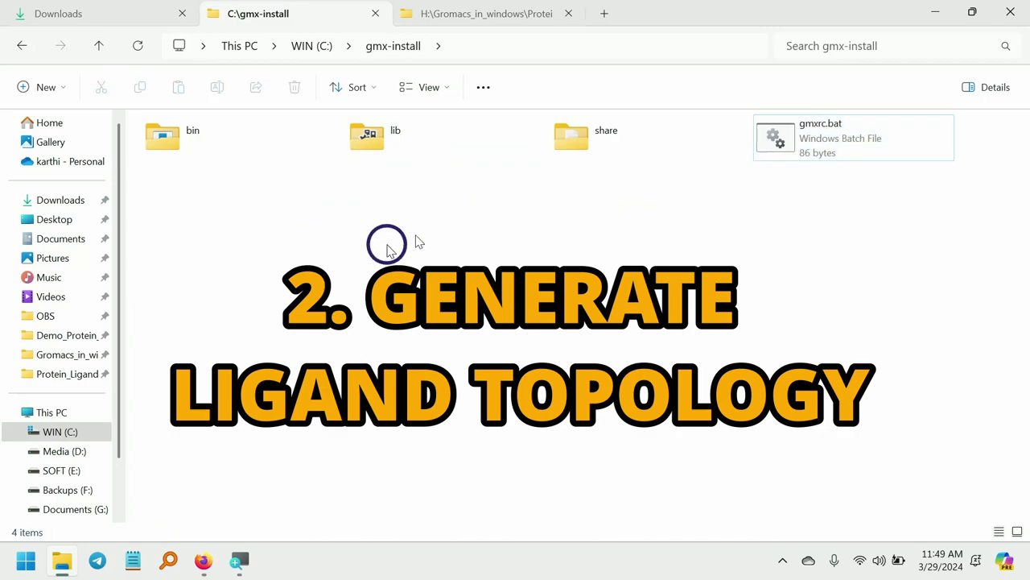
double_click(844, 140)
drag(454, 42, 636, 95)
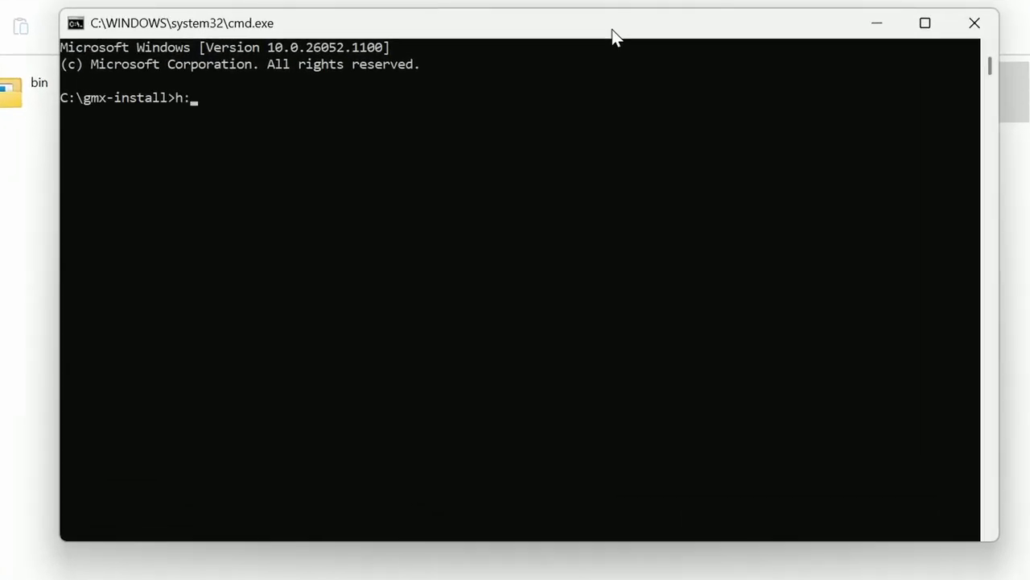
text(H:\Gromacs_in_windows\Protein_Ligand)
text(cd)
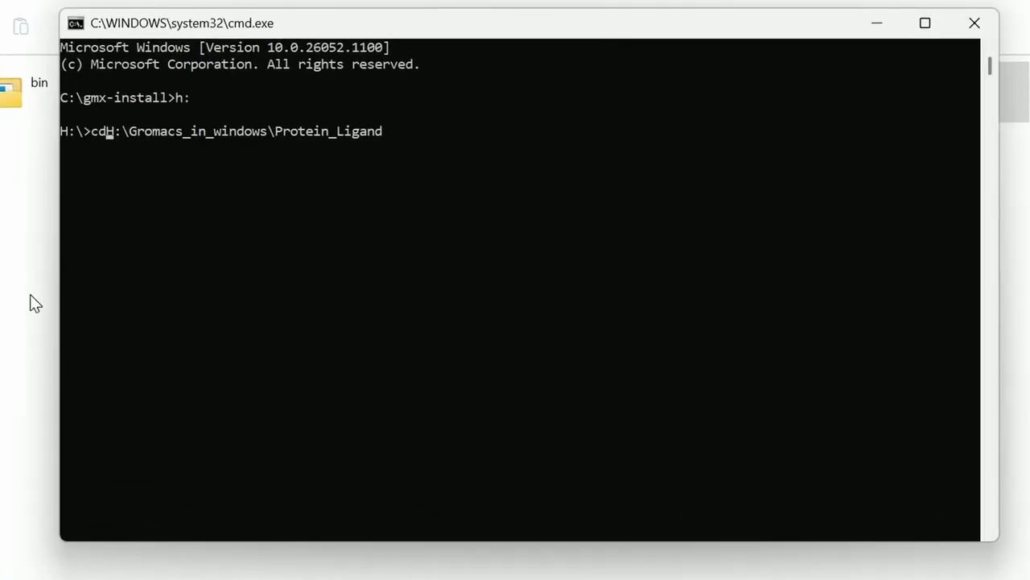
key(Return)
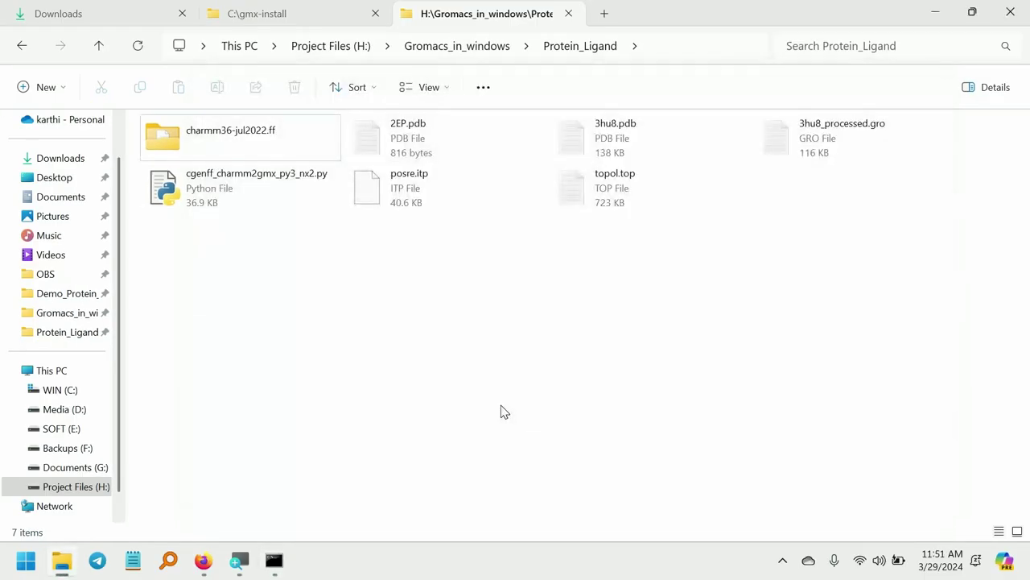
Launch Open Babel GUI, load 2EP.pdb as input, and enable Add hydrogens (make explicit).
click(24, 564)
text(open)
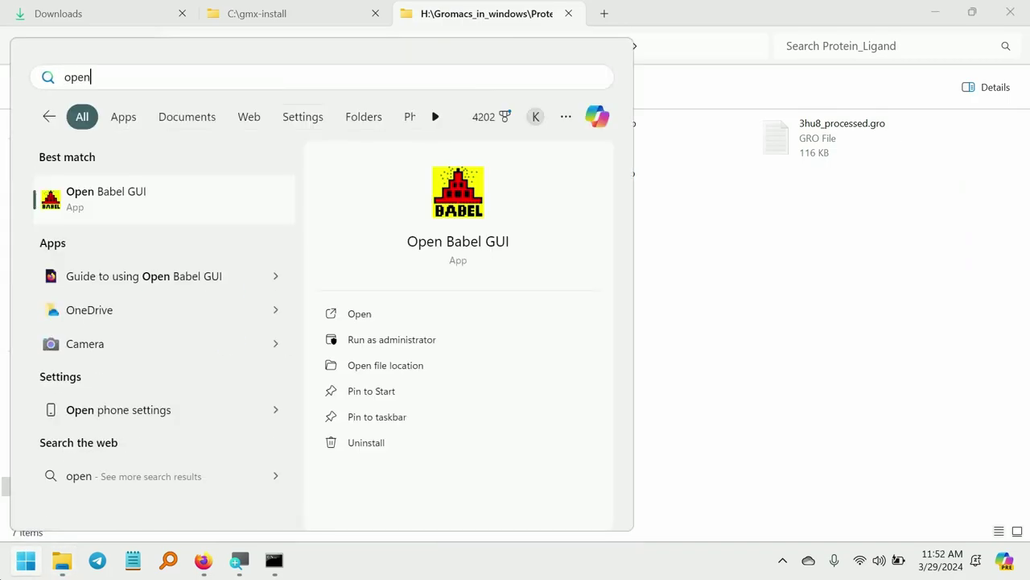
key(Return)
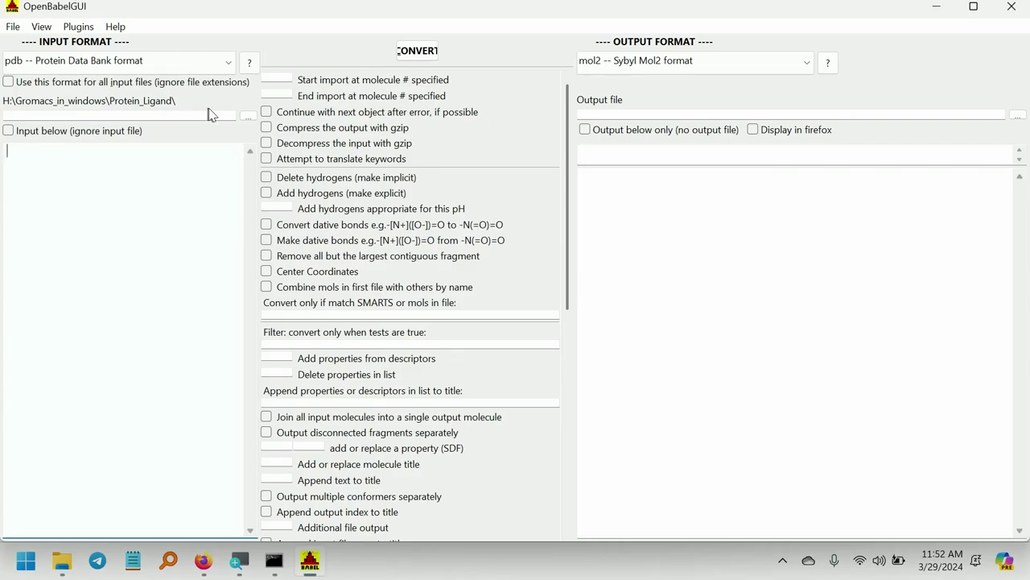
click(245, 114)
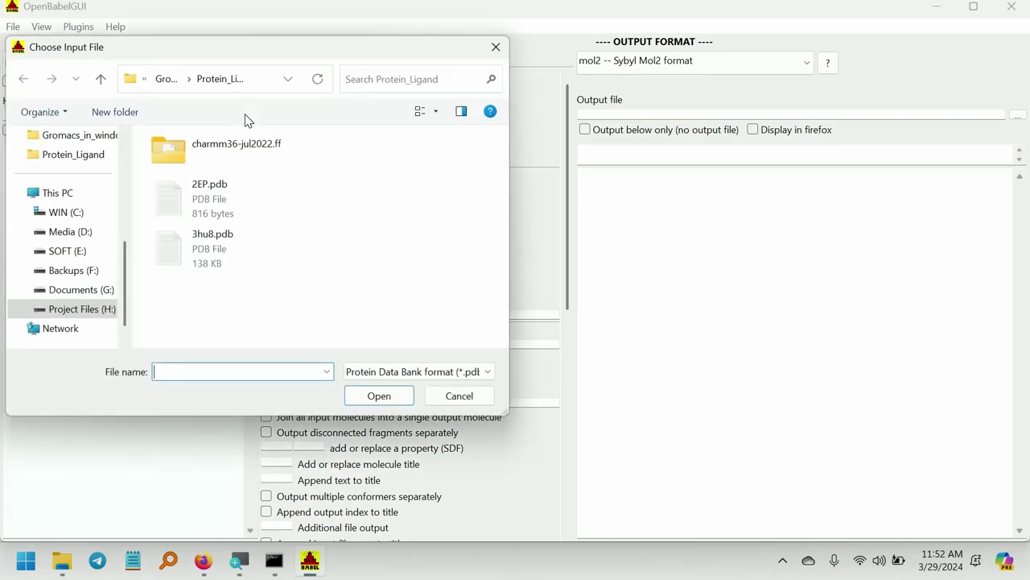
click(234, 192)
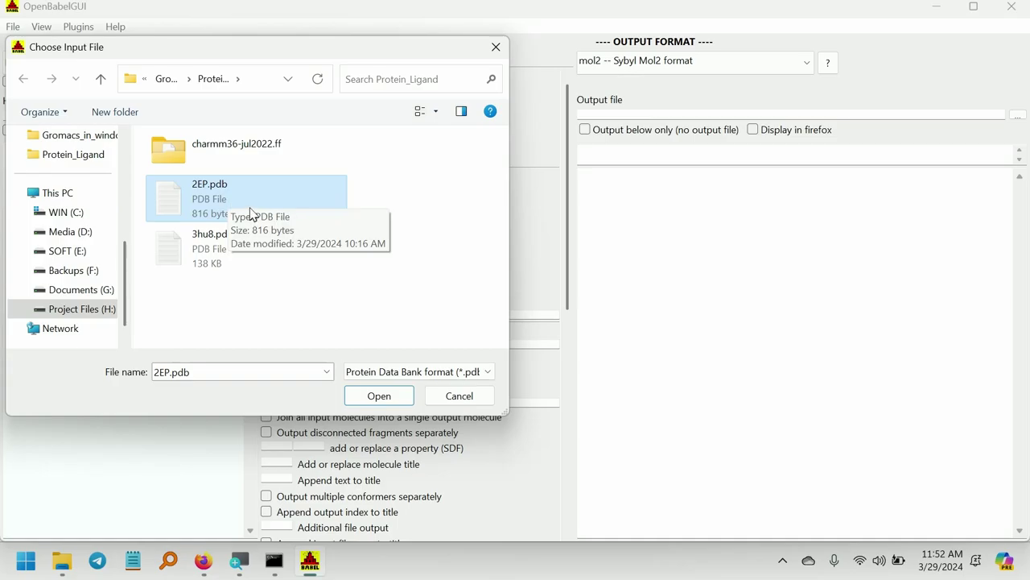
click(379, 396)
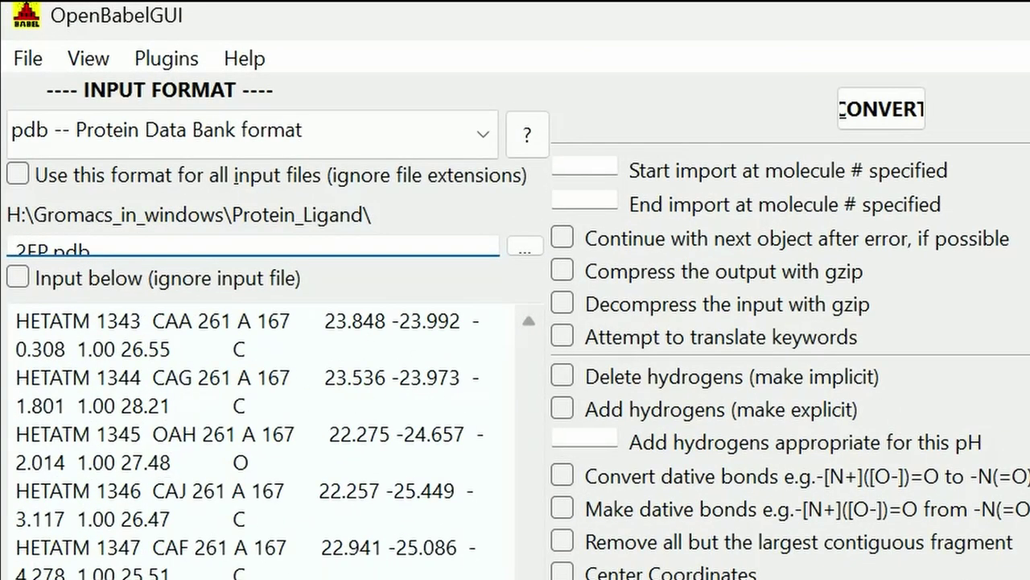
click(563, 409)
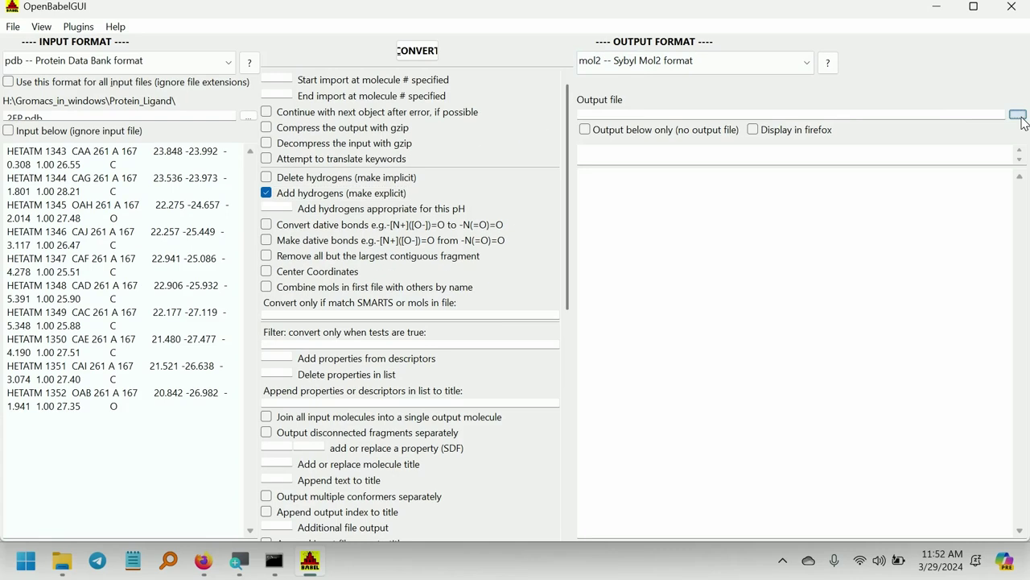
Set the output to 2ep.mol2 in the Protein_Ligand folder and run the conversion.
click(1019, 117)
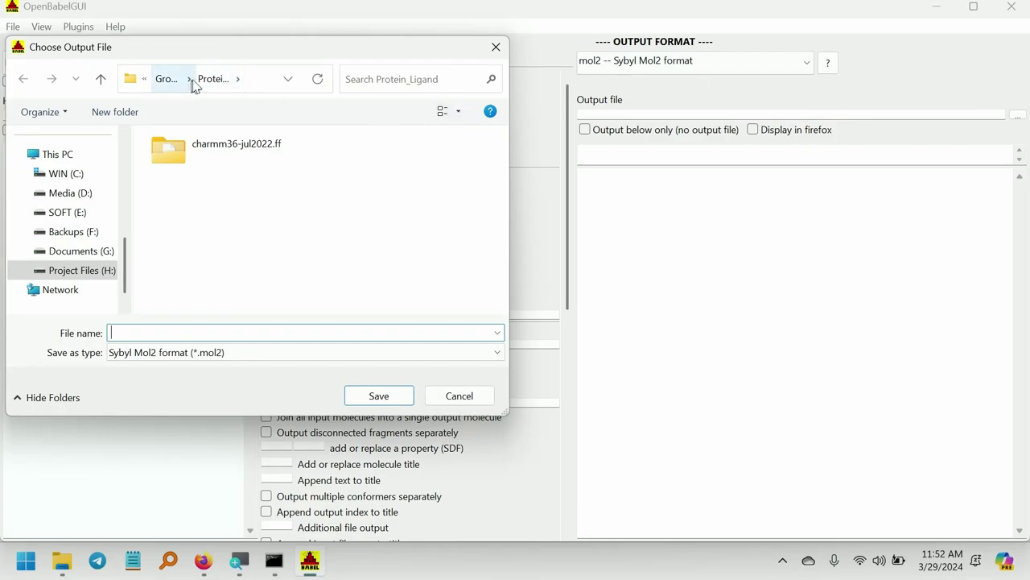
click(202, 79)
click(165, 79)
double_click(233, 234)
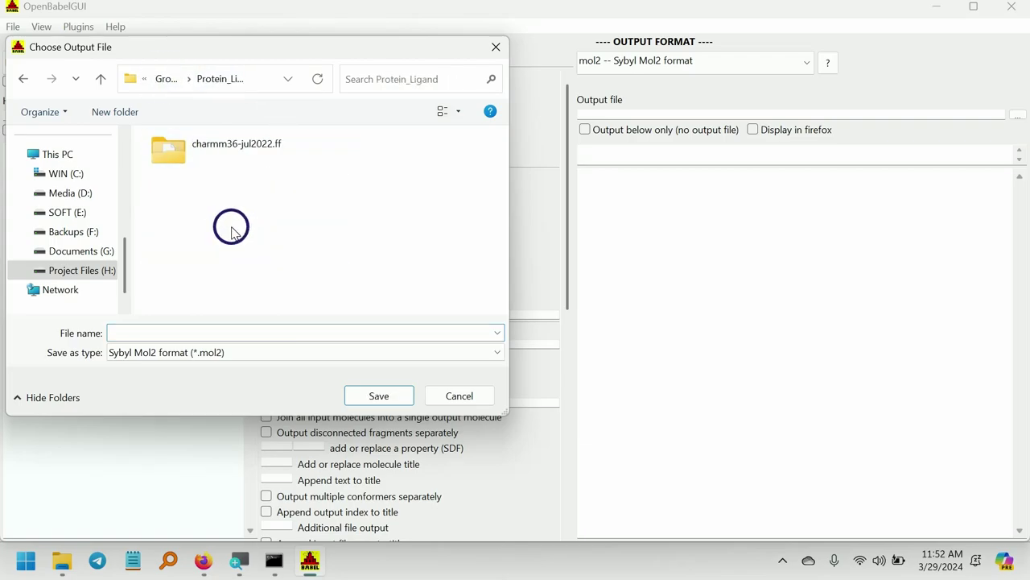
click(266, 335)
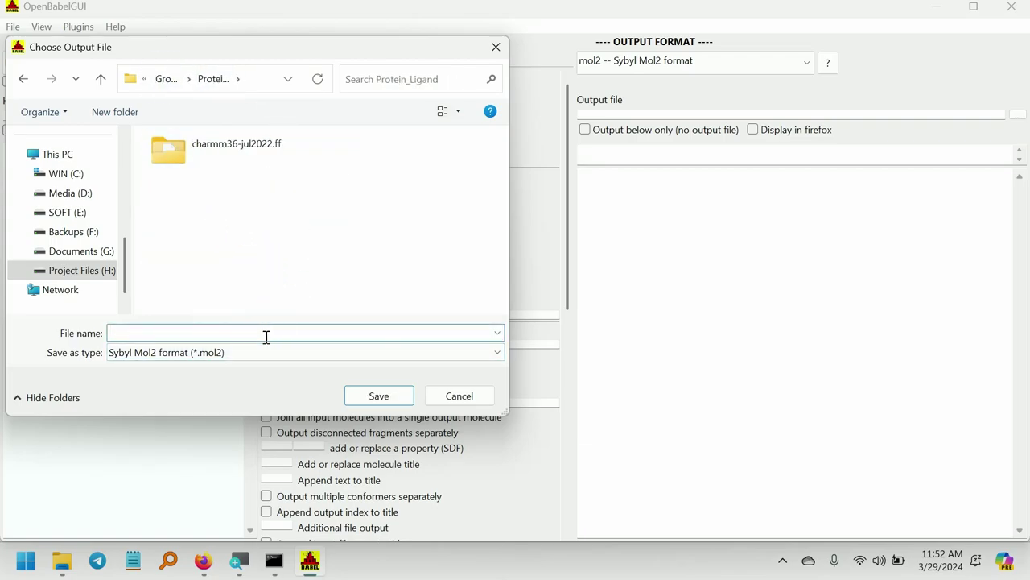
text(2ep.mol2)
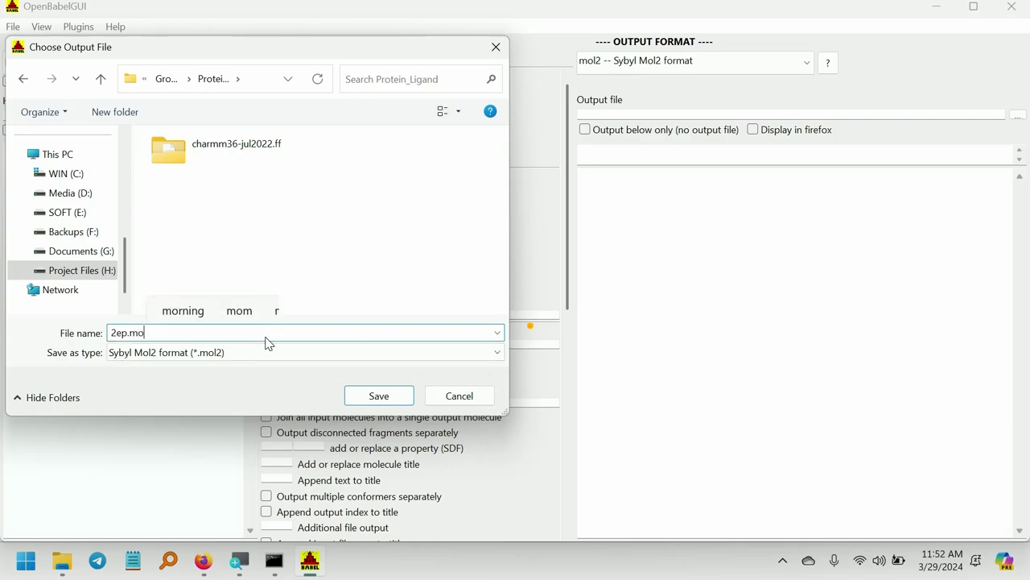
click(379, 395)
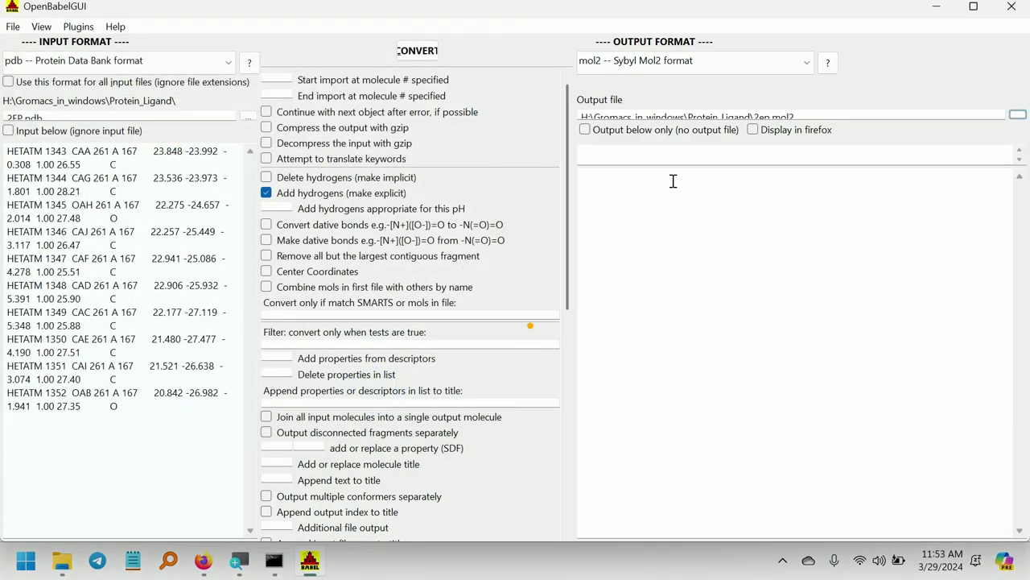
click(407, 54)
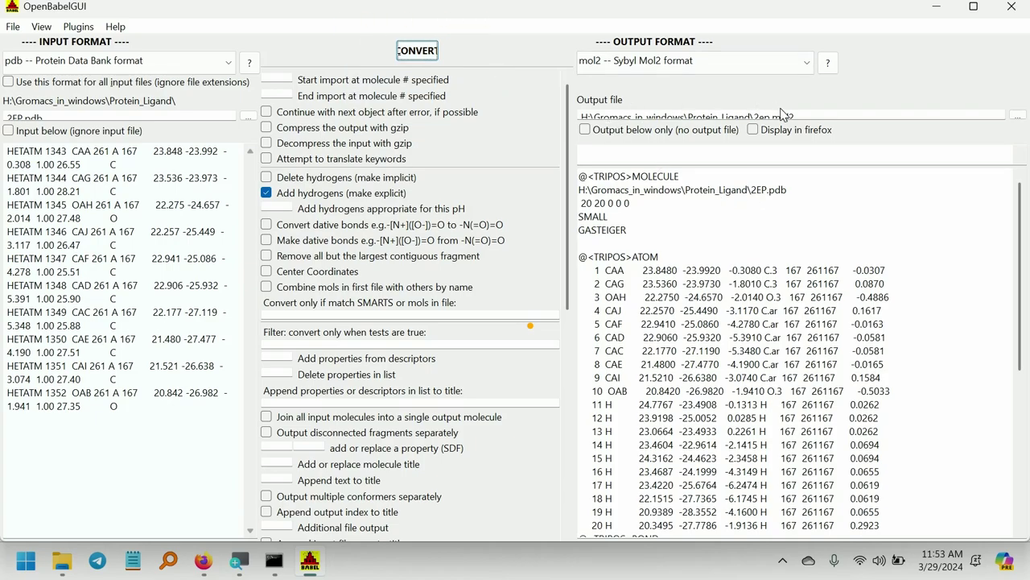
Compare the new 2ep.mol2 with 2EP.pdb in Protein_Ligand and open 2ep.mol2 in Notepad.
click(62, 559)
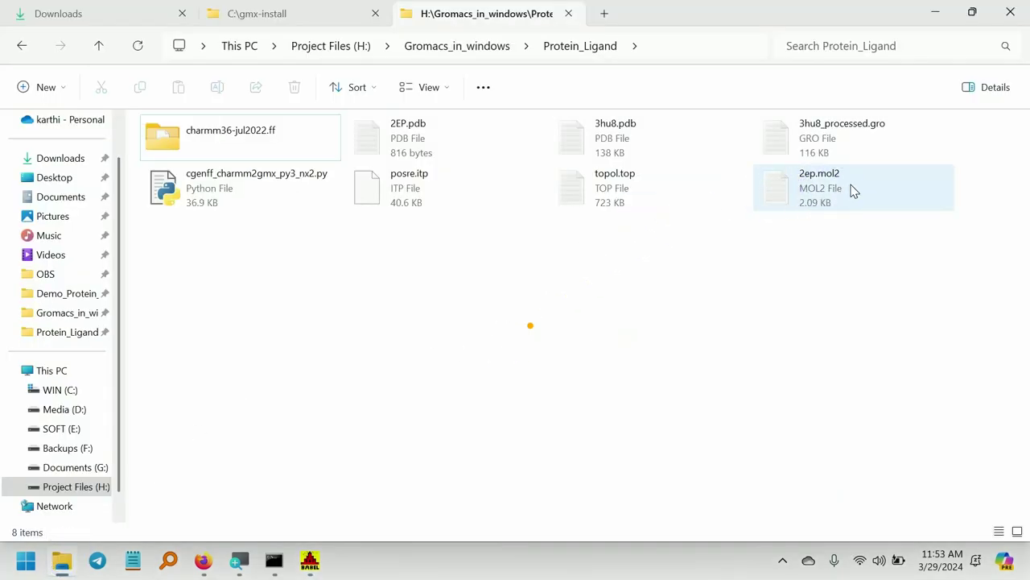
click(823, 187)
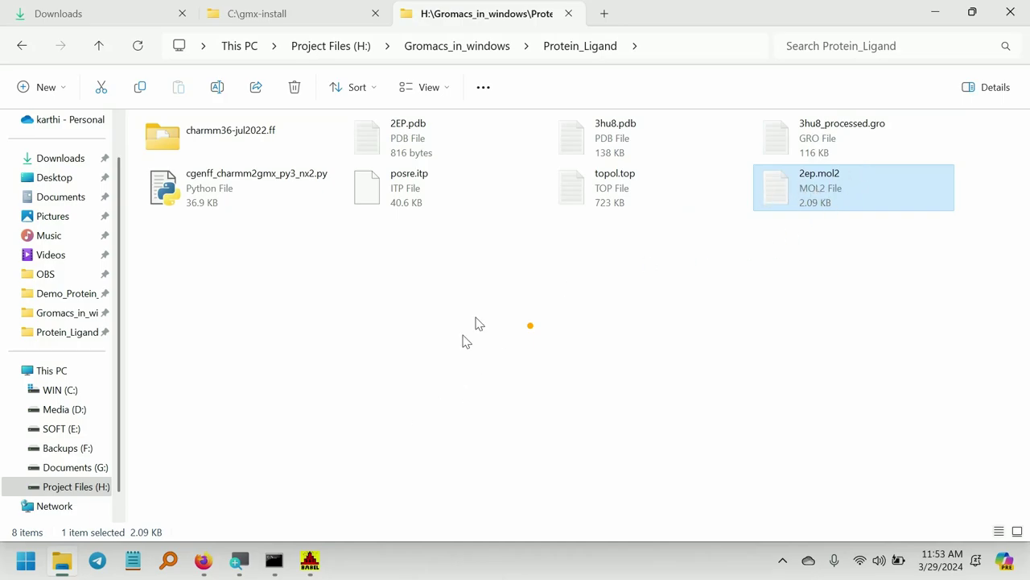
click(428, 154)
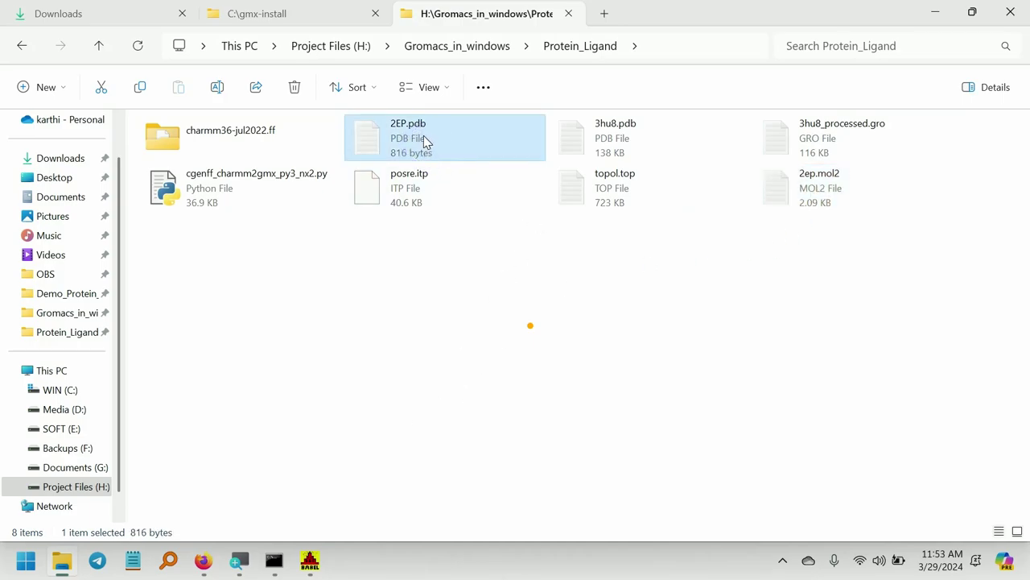
click(849, 178)
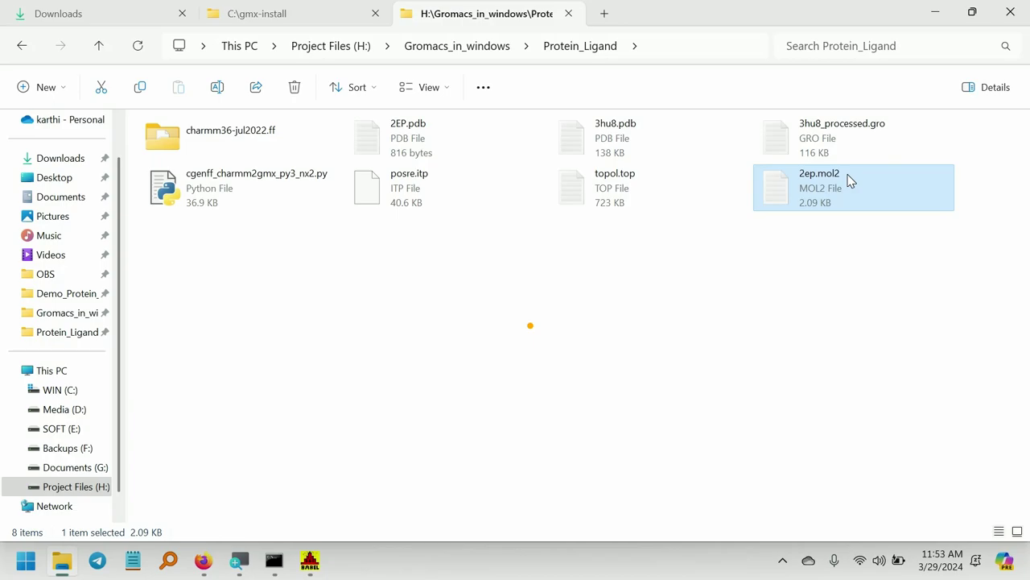
double_click(851, 181)
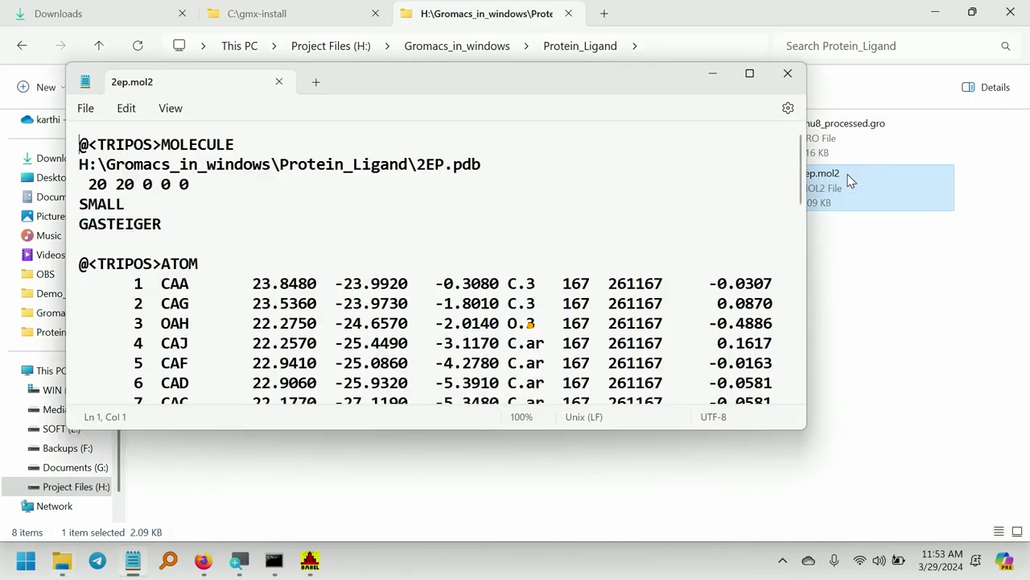
Maximize Notepad and replace the 2EP.pdb file path on line 2 with 2EP.
click(747, 75)
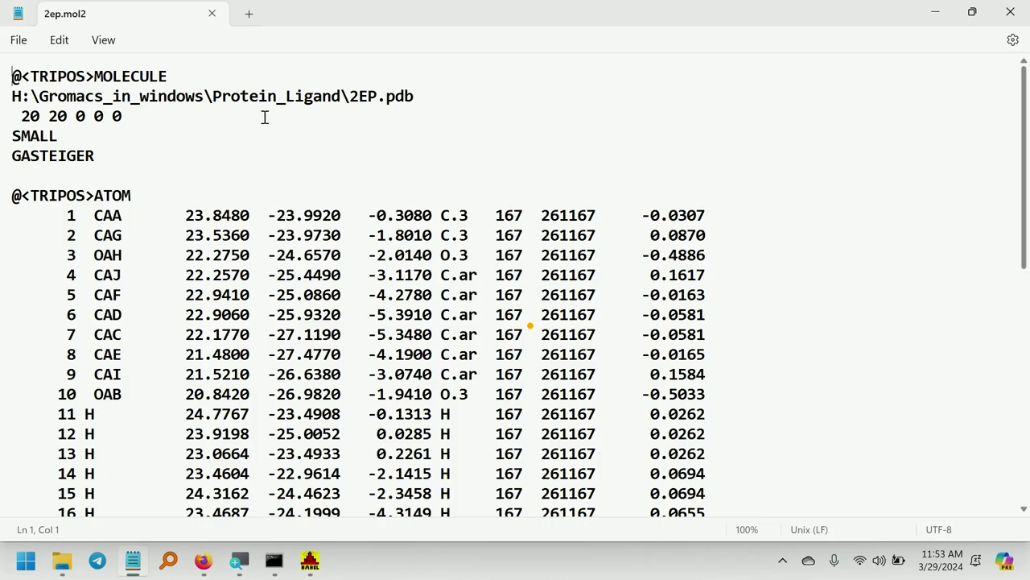
drag(415, 96, 5, 103)
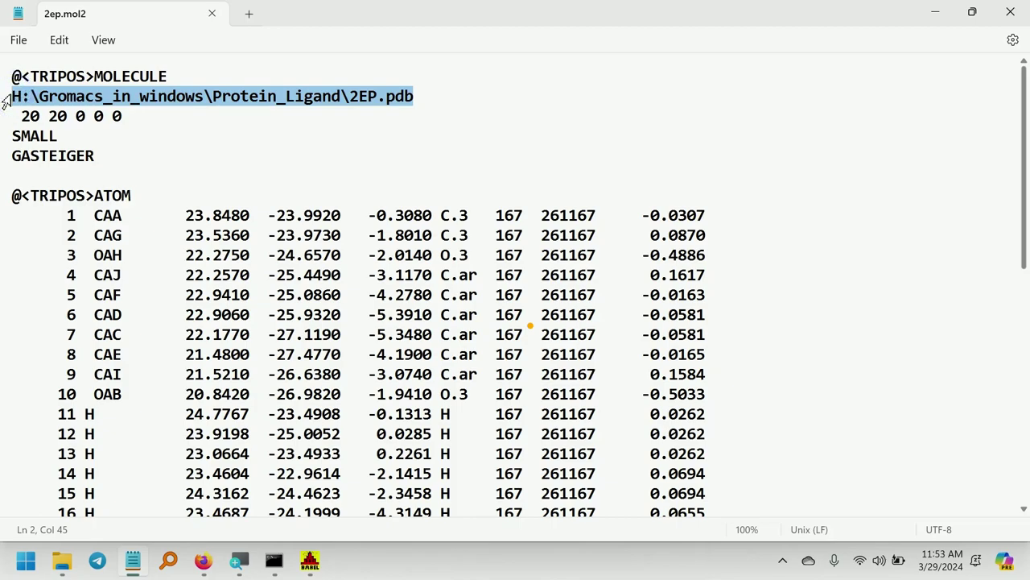
key(BackSpace)
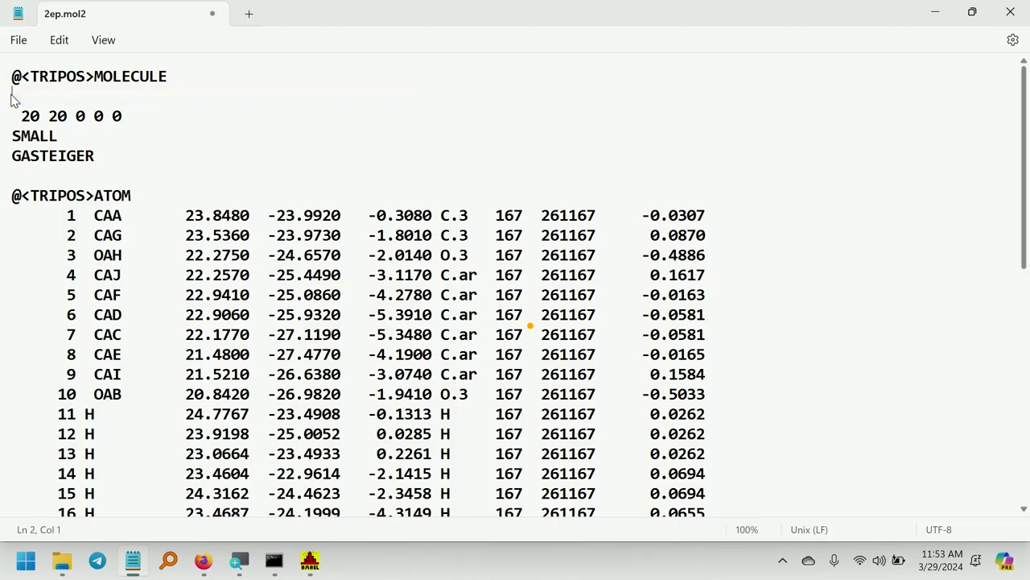
text(2EP)
Change the substructure ID from 167 to 1 on atom lines 1–8.
double_click(509, 214)
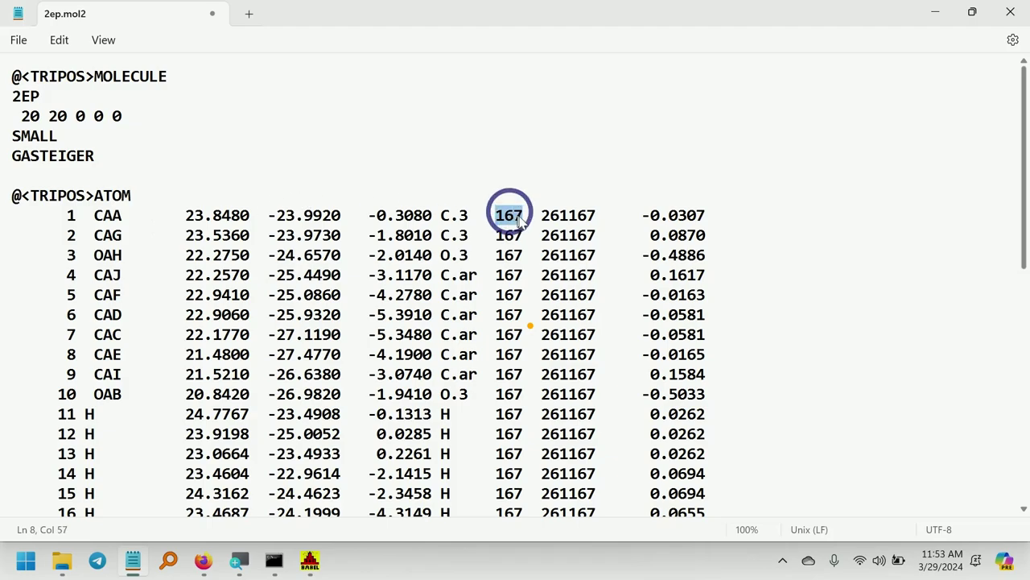
scroll(515, 322, down, 5)
scroll(516, 326, up, 4)
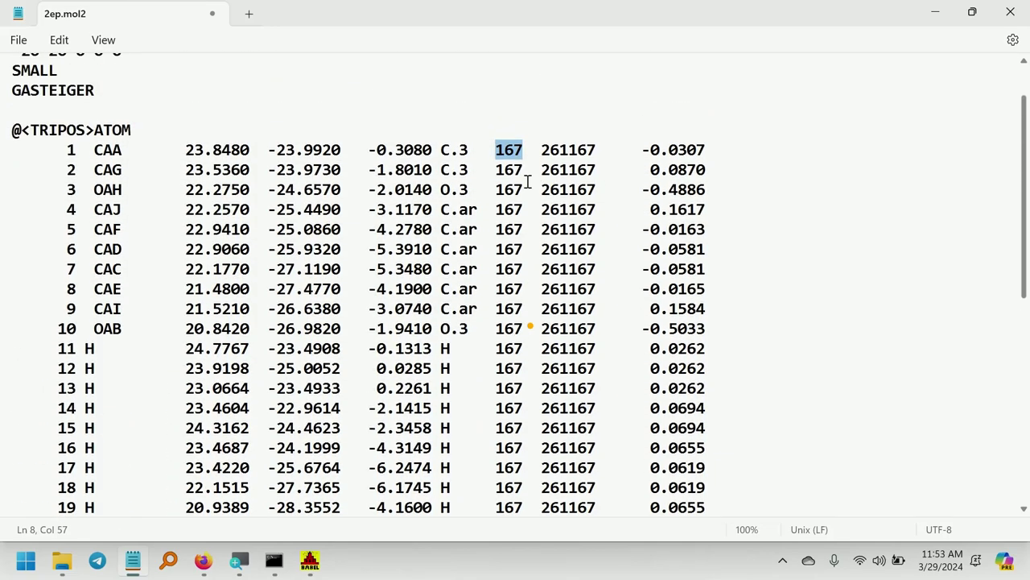
key(Right)
key(BackSpace)
key(BackSpace)
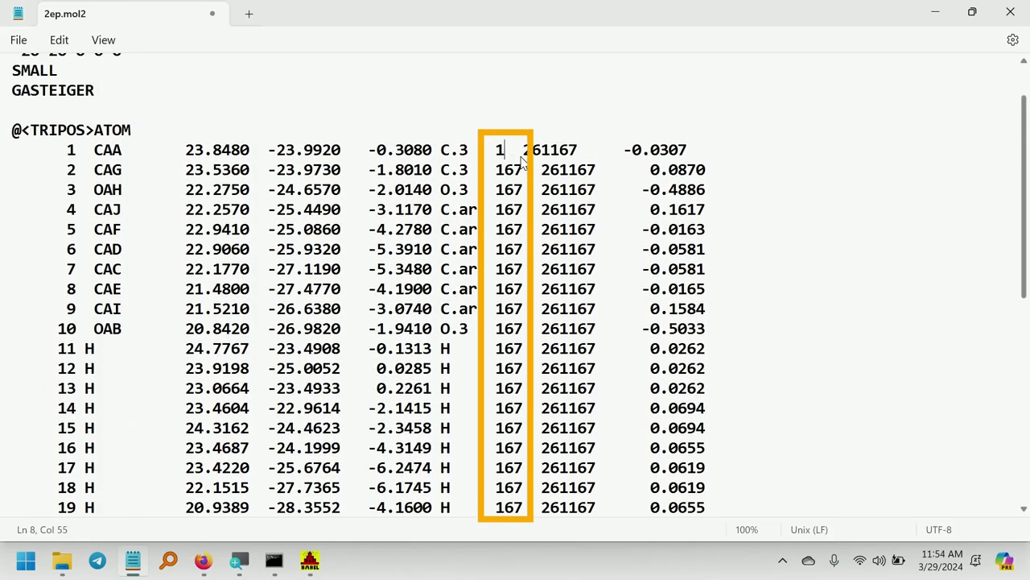
key(Delete)
key(Delete)
key(Down)
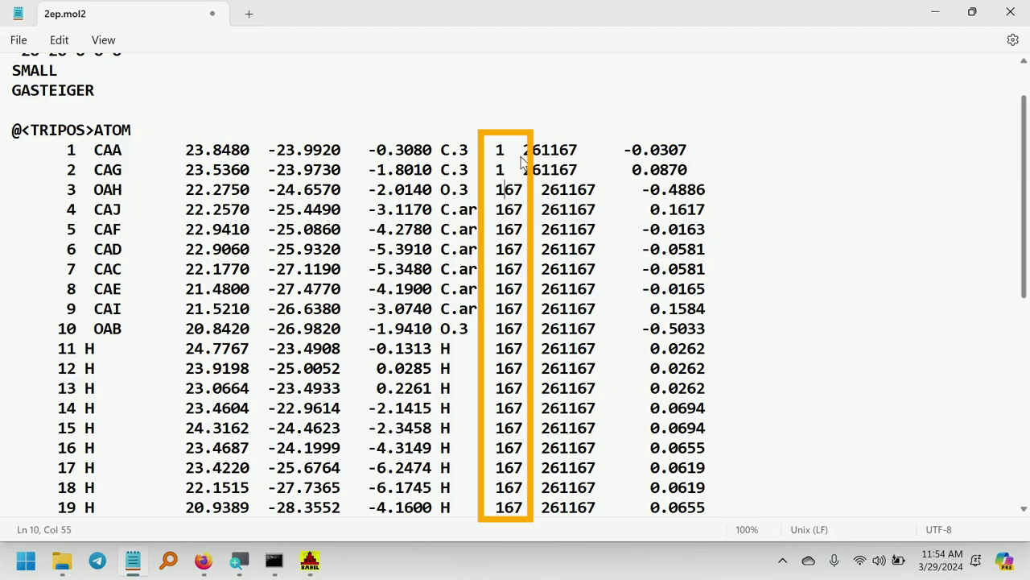
key(Delete)
key(Delete)
key(Down)
key(Delete)
key(Delete)
key(Down)
key(Delete)
key(Delete)
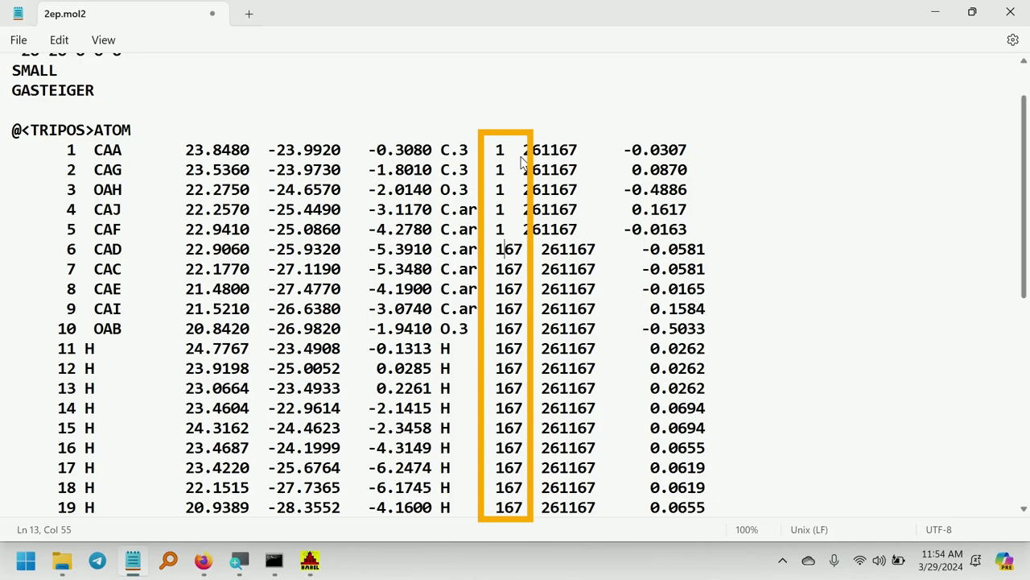
key(Delete)
key(Delete)
key(Delete)
key(Delete)
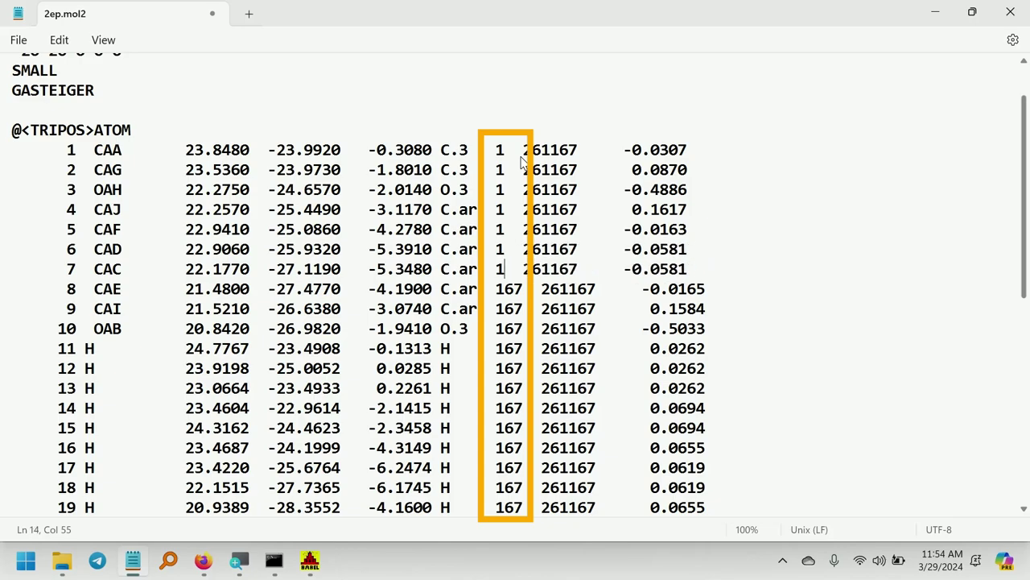
key(Delete)
key(Delete)
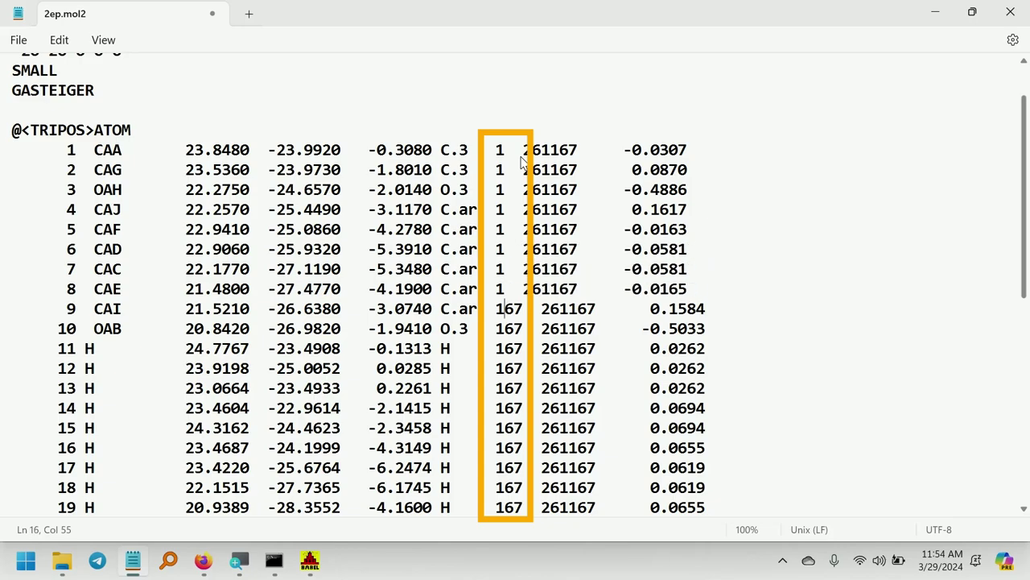
key(Delete)
key(Delete)
Delete the extra 67 on atom lines 9–20 so every substructure ID reads 1.
key(Down)
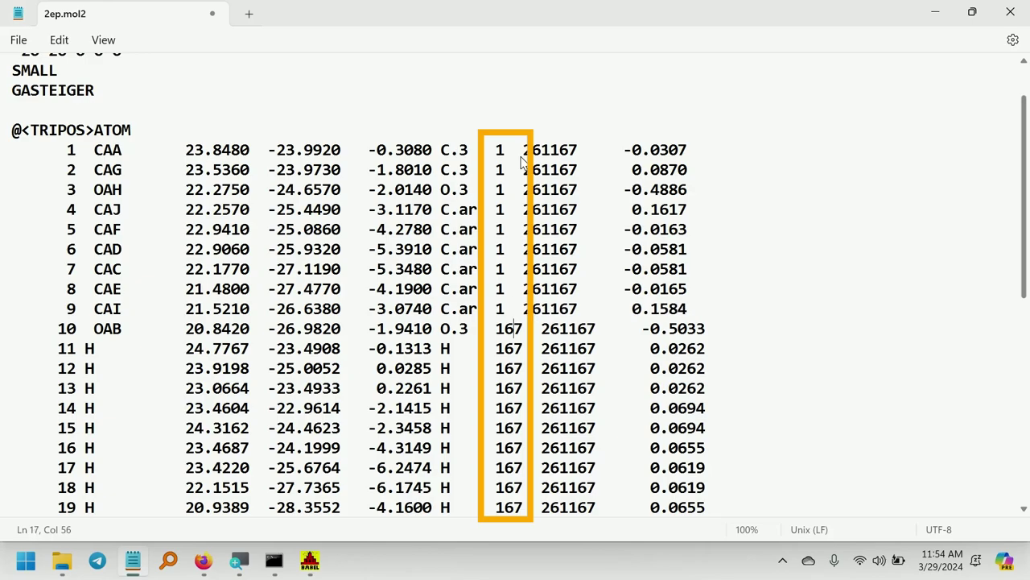
key(Delete)
key(Delete)
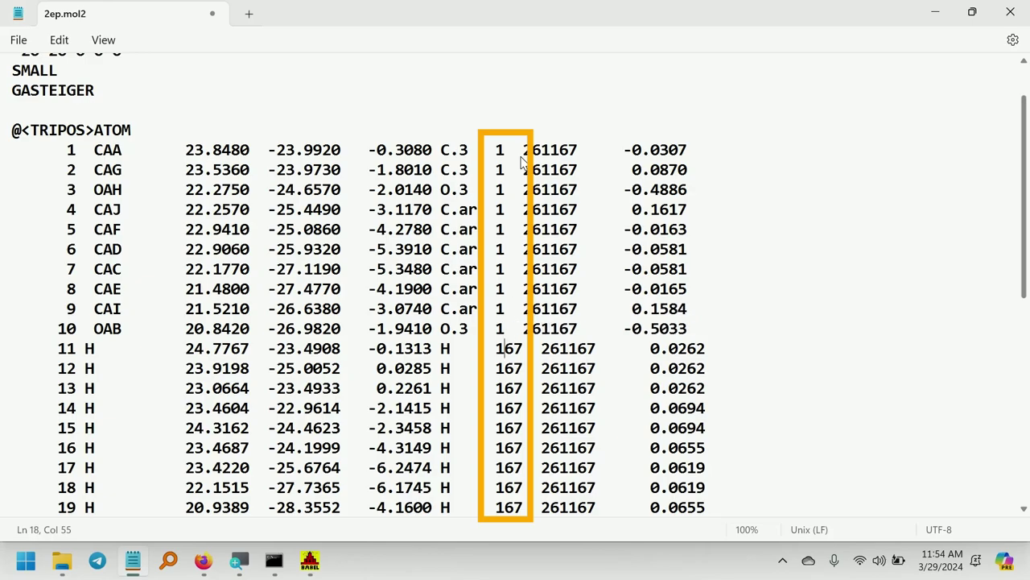
key(Delete)
key(Delete)
key(Delete)
key(Delete)
key(Down)
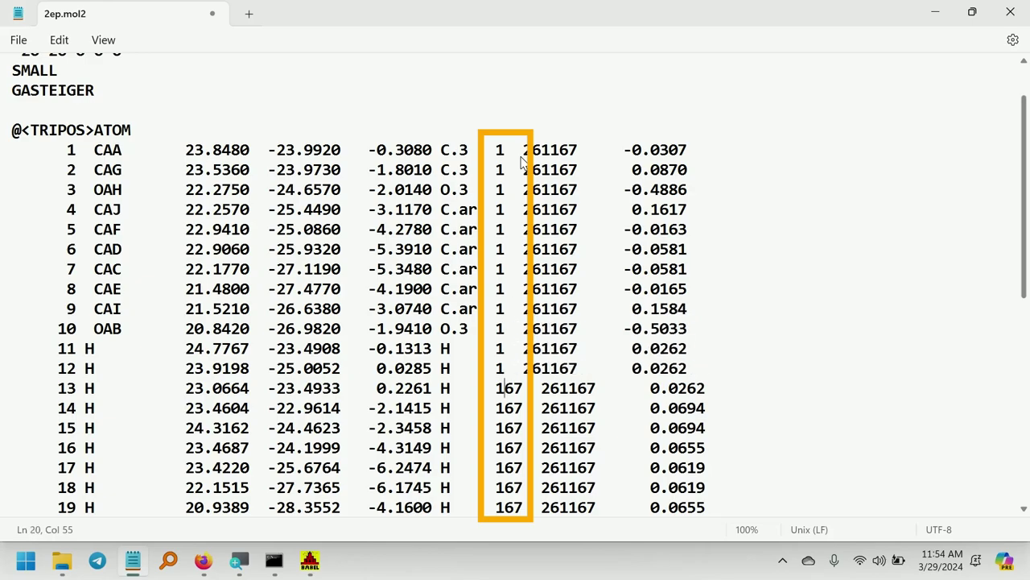
key(Delete)
key(Delete)
key(Down)
key(Delete)
key(Delete)
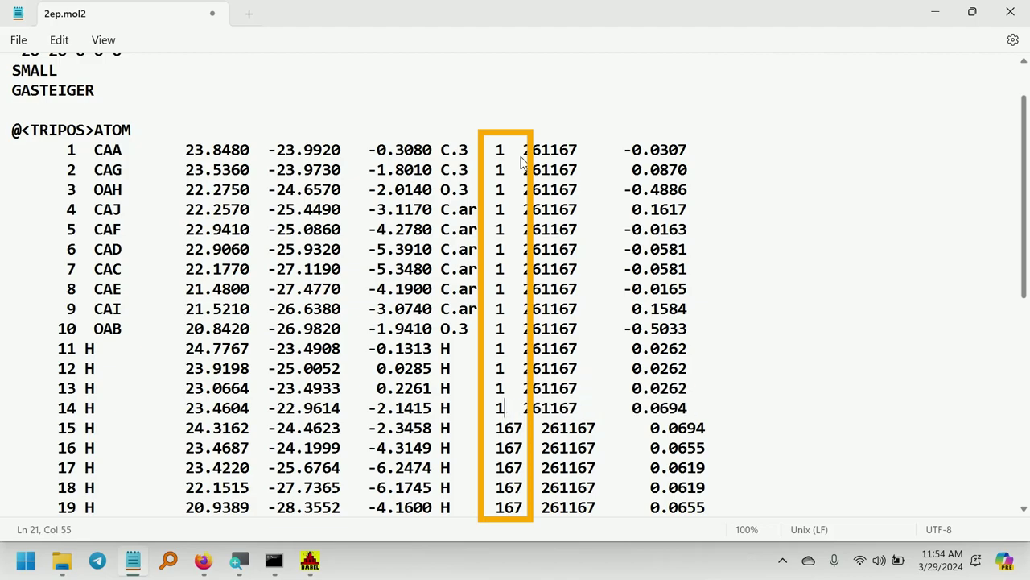
key(Down)
key(Delete)
key(Delete)
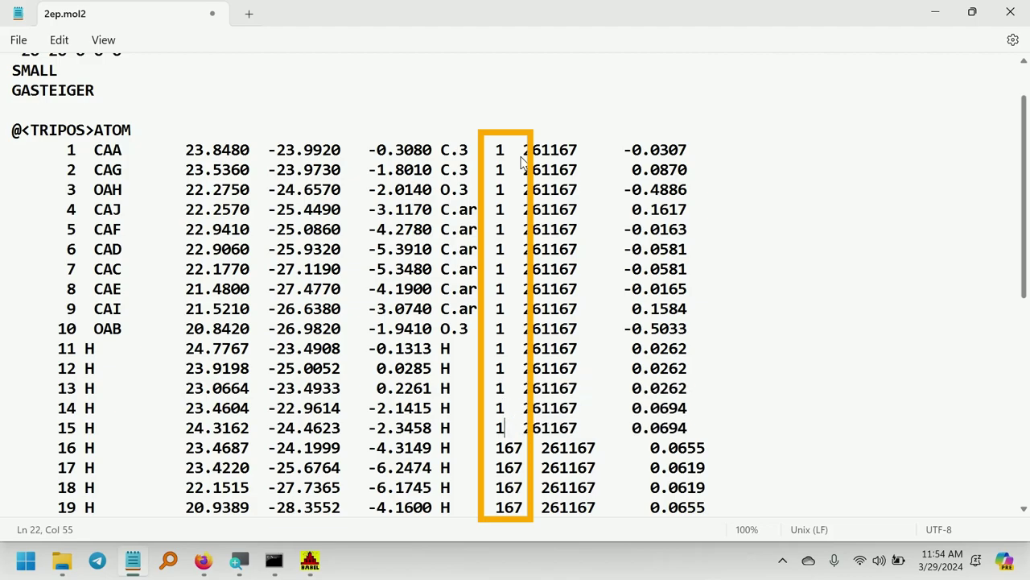
key(Delete)
key(Delete)
key(Down)
key(Delete)
key(Delete)
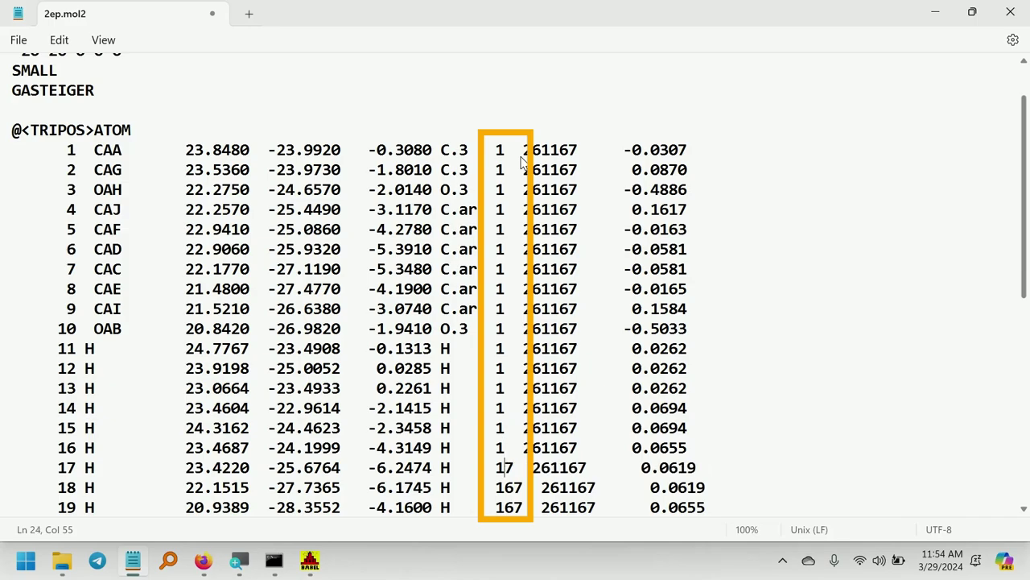
key(Down)
key(Delete)
key(Delete)
key(Down)
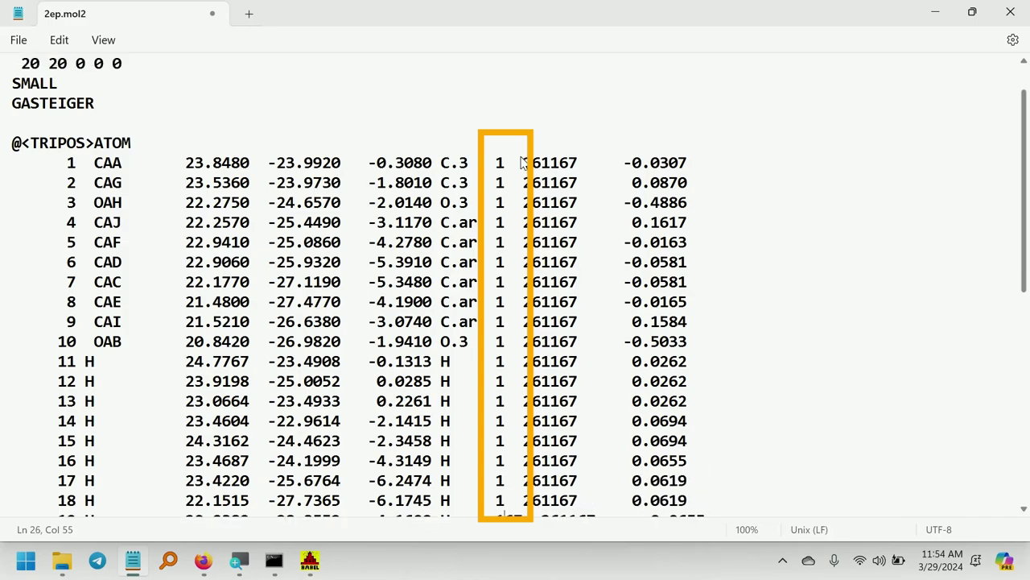
key(Delete)
key(Delete)
key(Down)
key(Delete)
key(Delete)
key(Down)
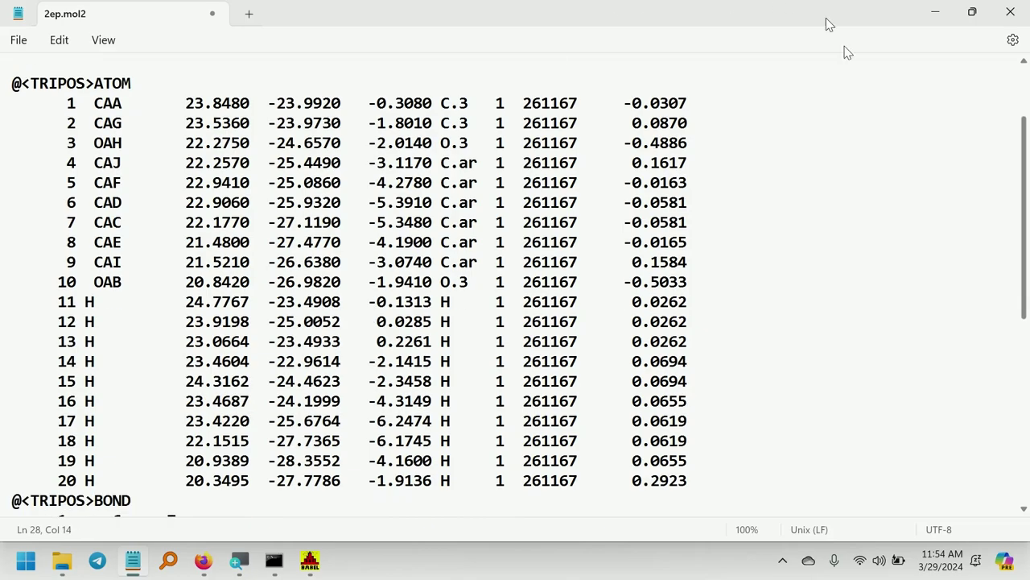
scroll(566, 157, up, 2)
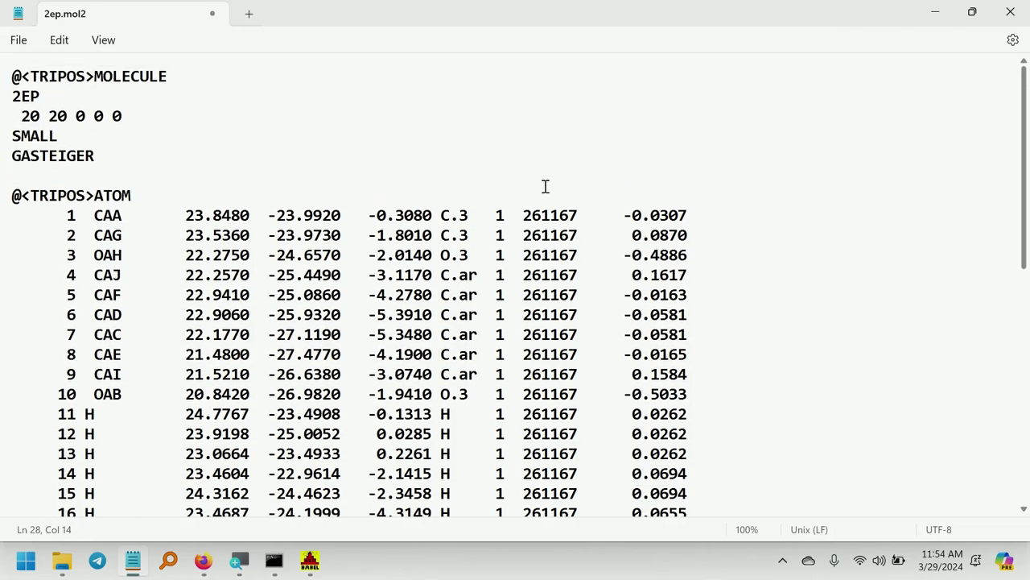
Type 2EP as the residue name on atom line 1 and copy it.
key(ctrl+z)
key(ctrl+z)
key(ctrl+z)
key(ctrl+z)
key(ctrl+z)
key(ctrl+z)
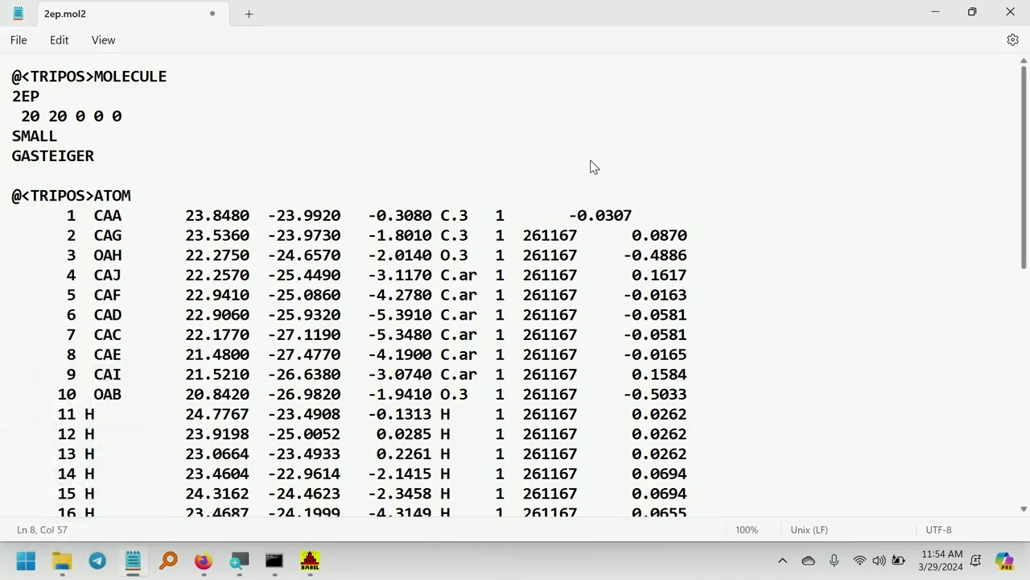
text(E)
key(BackSpace)
text(2EP)
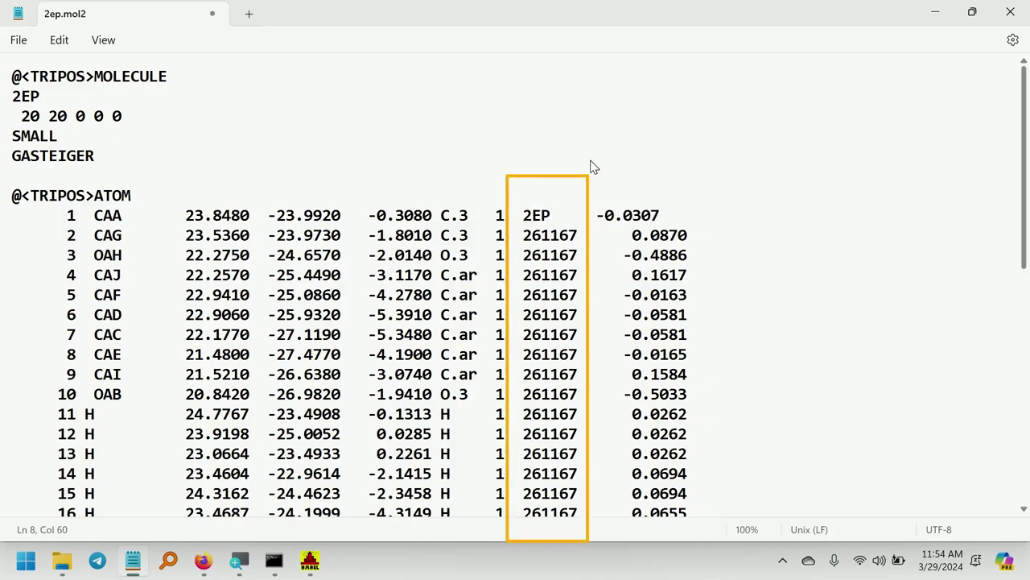
key(shift+Left)
key(shift+Left)
key(shift+Left)
key(ctrl+c)
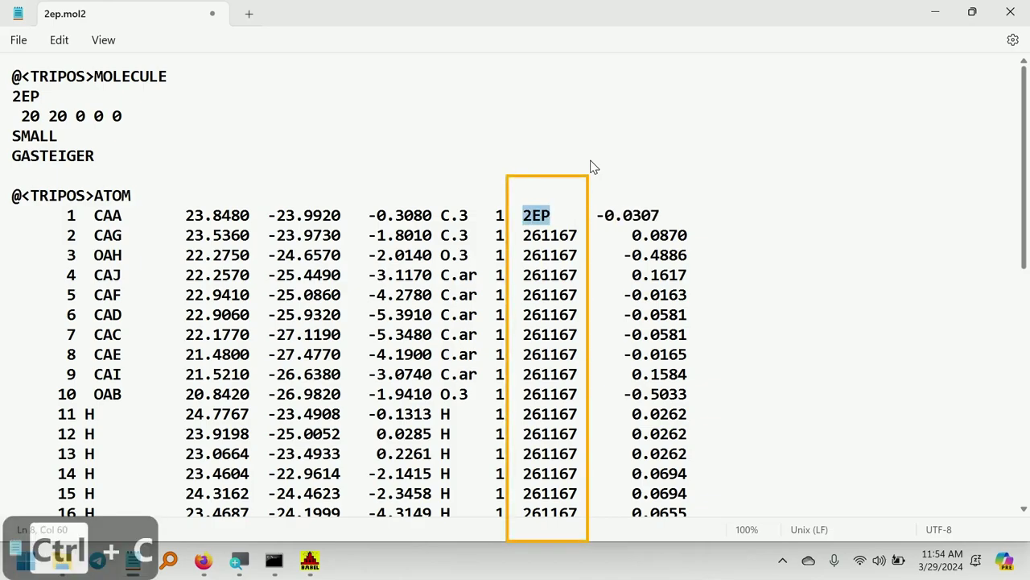
Paste 2EP over 261167 on atom lines 2 through 12.
double_click(562, 240)
key(ctrl+v)
click(553, 253)
double_click(553, 255)
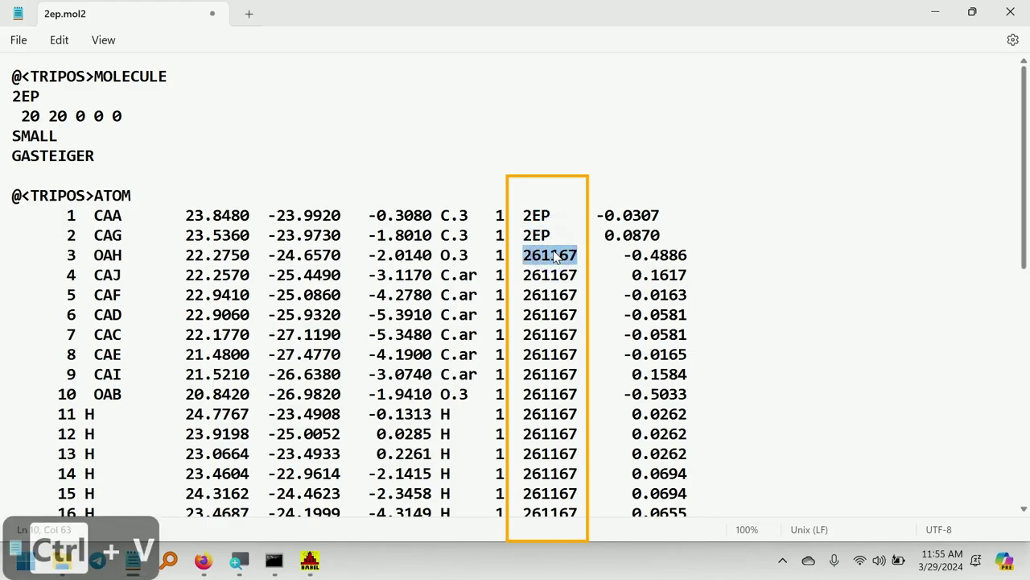
key(ctrl+v)
click(553, 254)
double_click(548, 275)
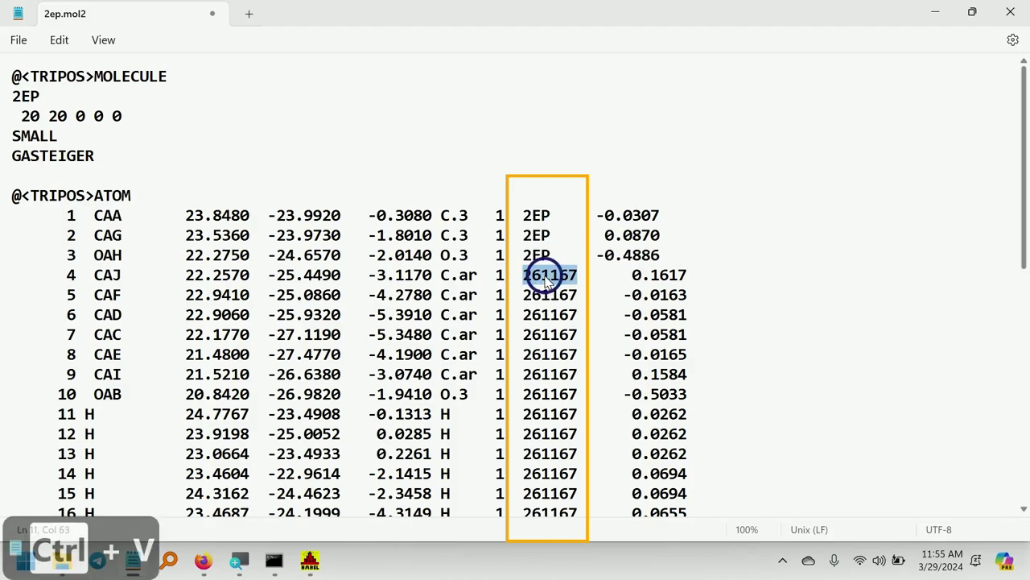
key(ctrl+v)
double_click(546, 294)
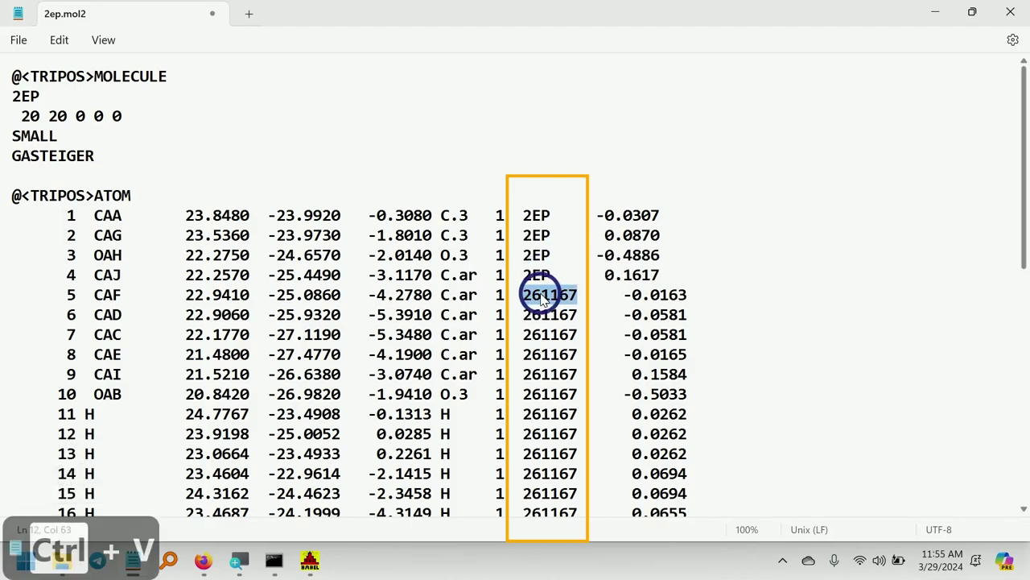
key(ctrl+v)
double_click(539, 314)
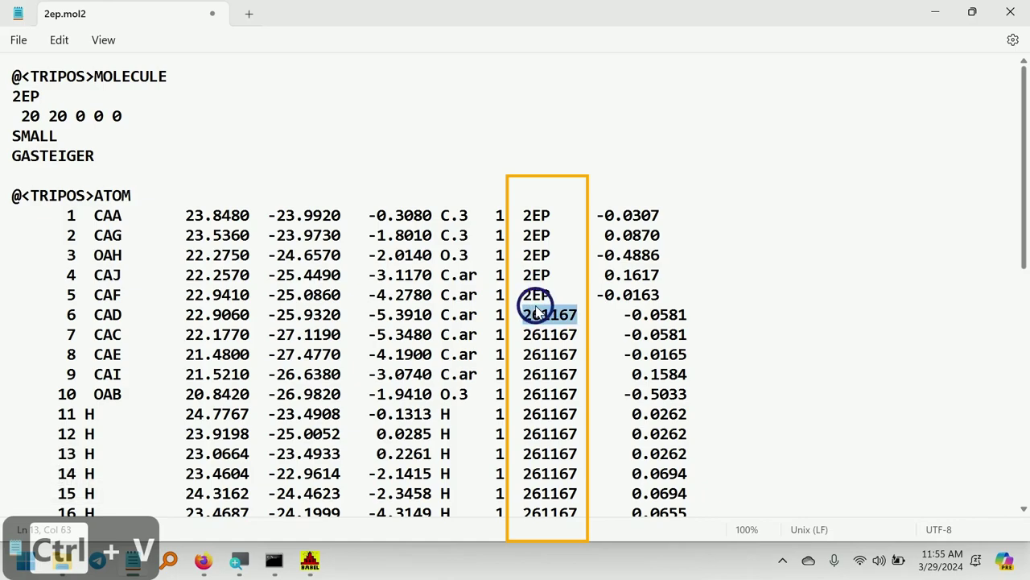
key(ctrl+v)
double_click(546, 334)
key(ctrl+v)
double_click(544, 354)
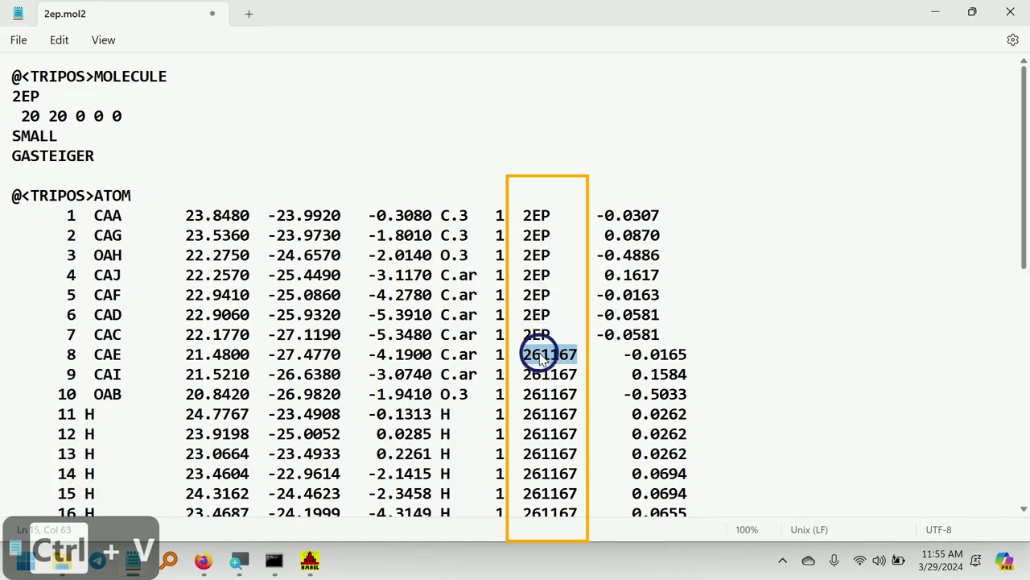
key(ctrl+v)
double_click(538, 373)
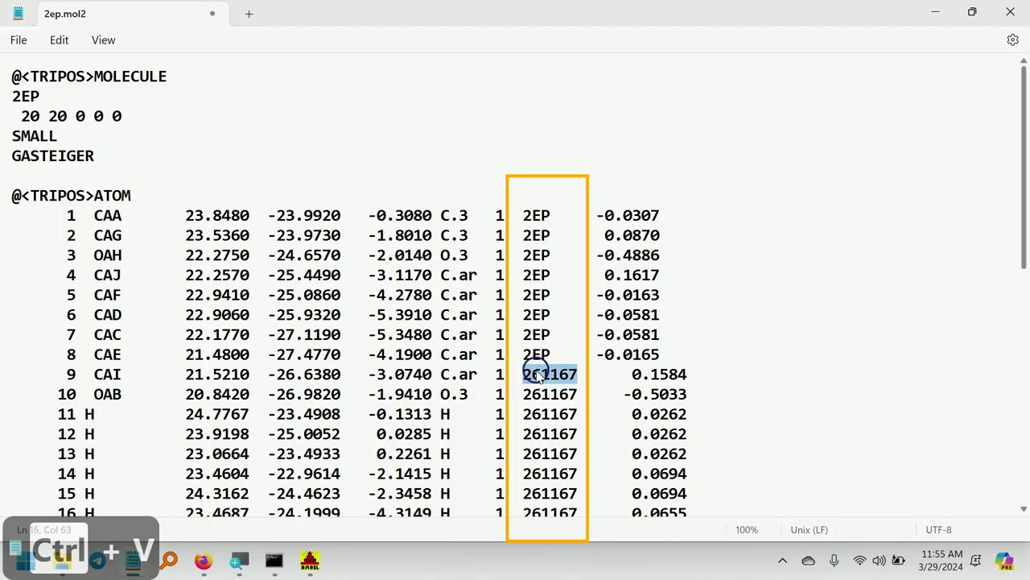
key(ctrl+v)
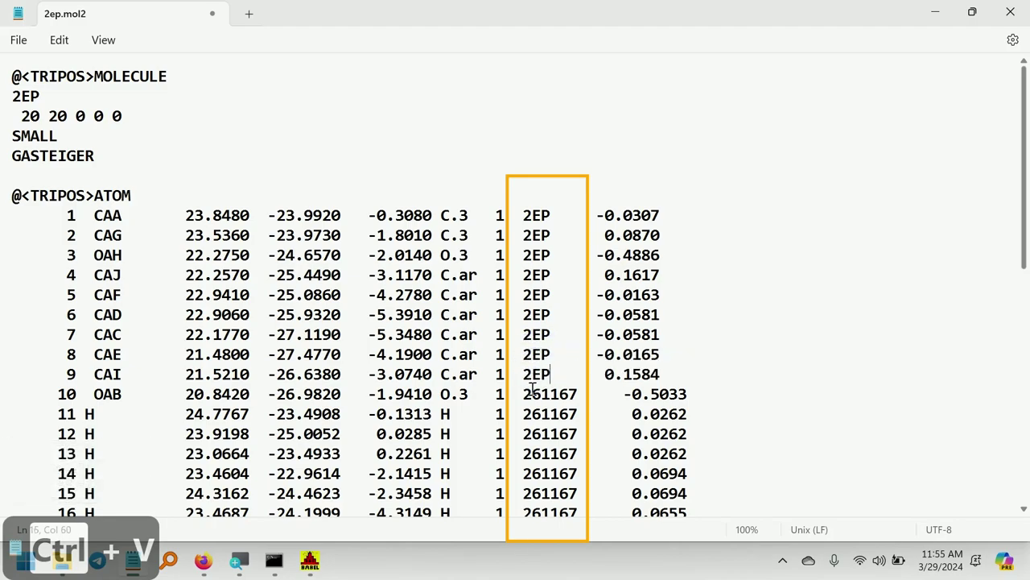
double_click(532, 393)
key(ctrl+v)
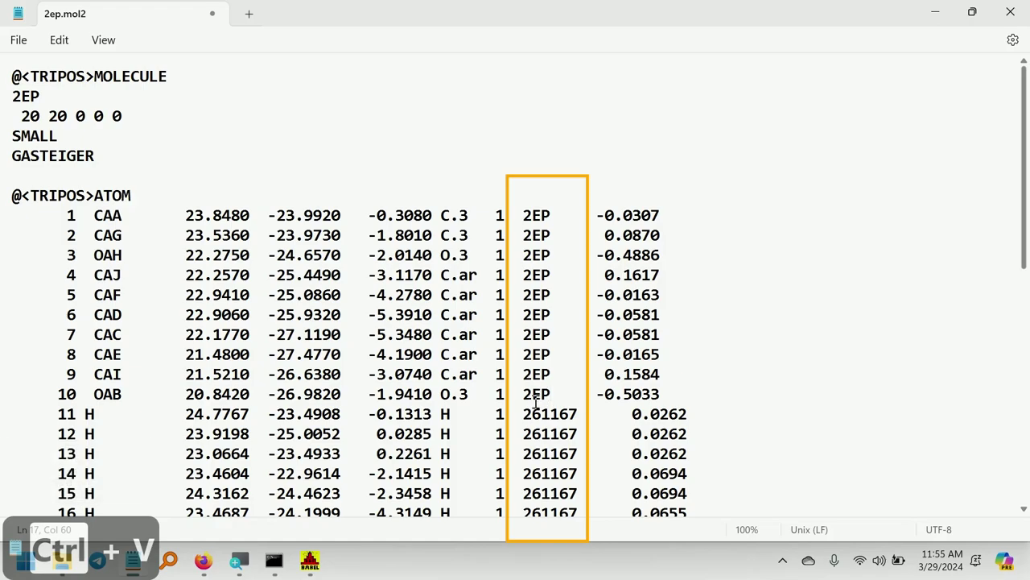
double_click(534, 414)
key(ctrl+v)
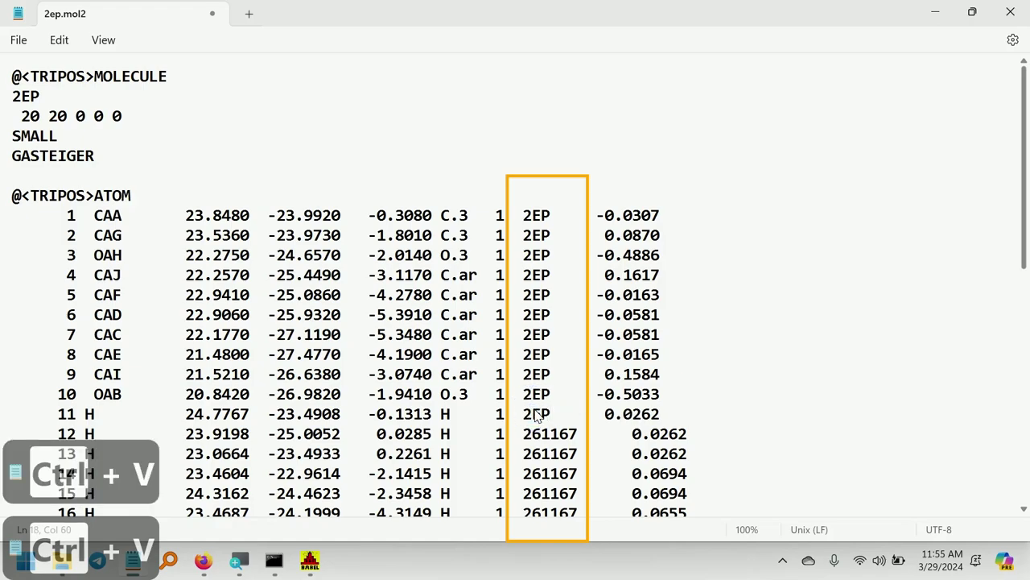
double_click(535, 434)
key(ctrl+v)
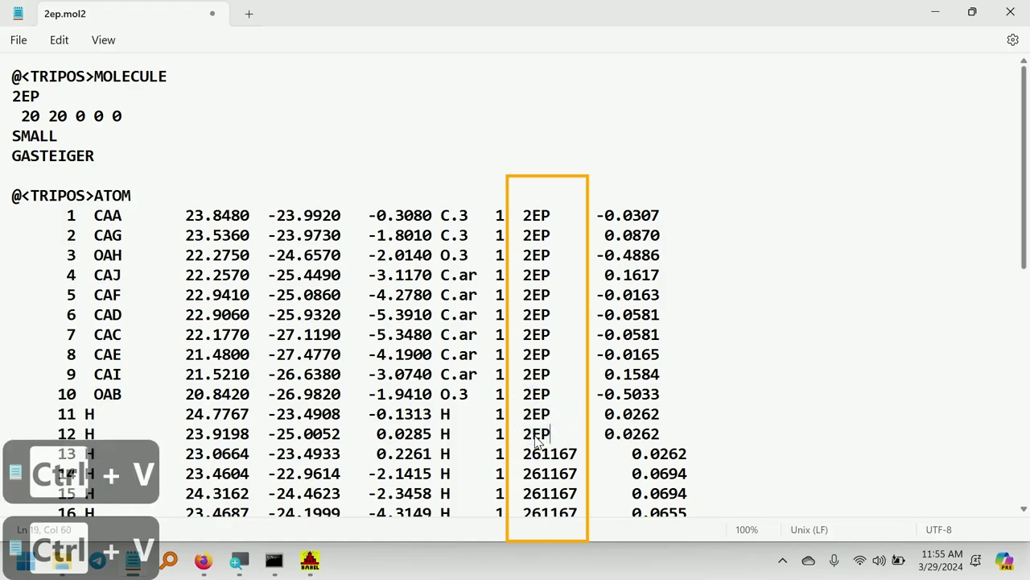
Handle 261167 on the remaining atom lines, then save and close 2ep.mol2.
scroll(537, 439, down, 5)
click(543, 193)
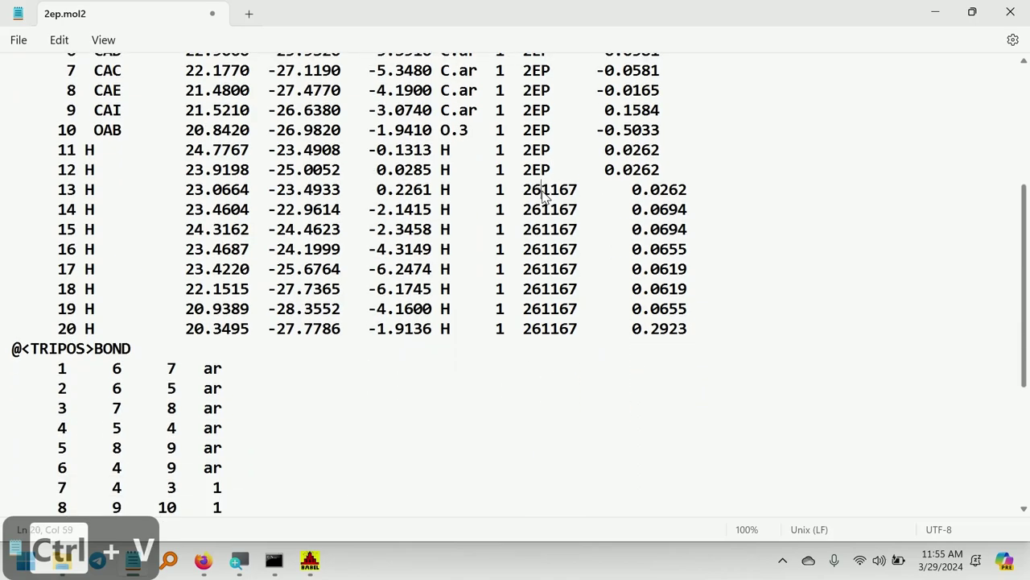
double_click(544, 193)
key(ctrl+c)
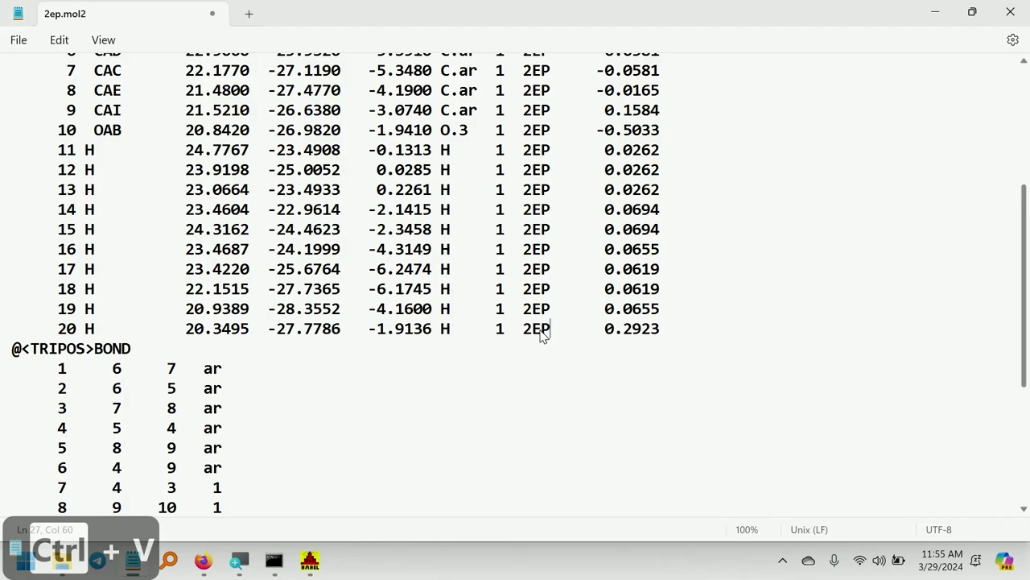
scroll(542, 336, down, 3)
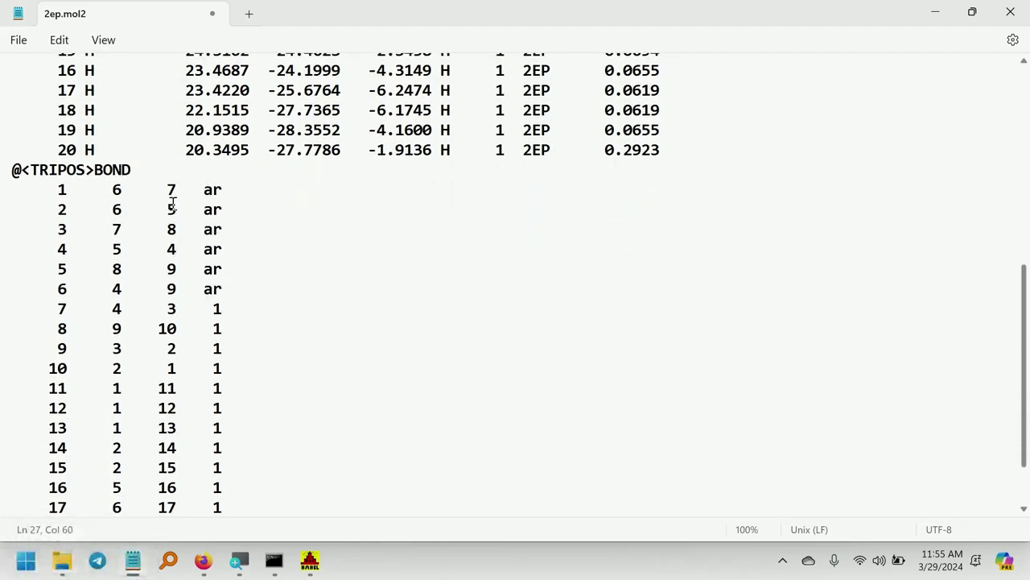
scroll(277, 329, down, 1)
scroll(278, 329, up, 9)
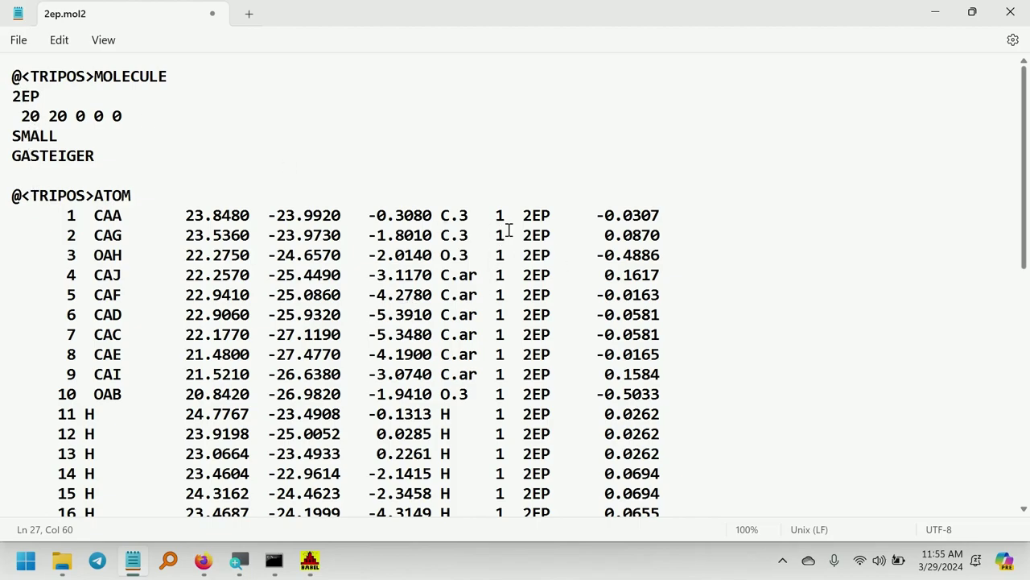
key(ctrl+s)
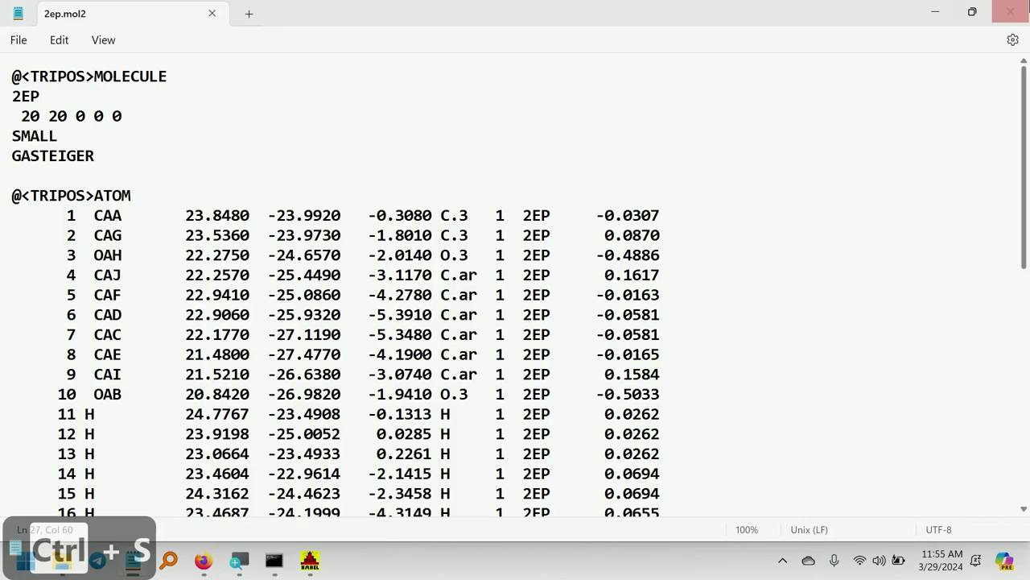
click(1010, 12)
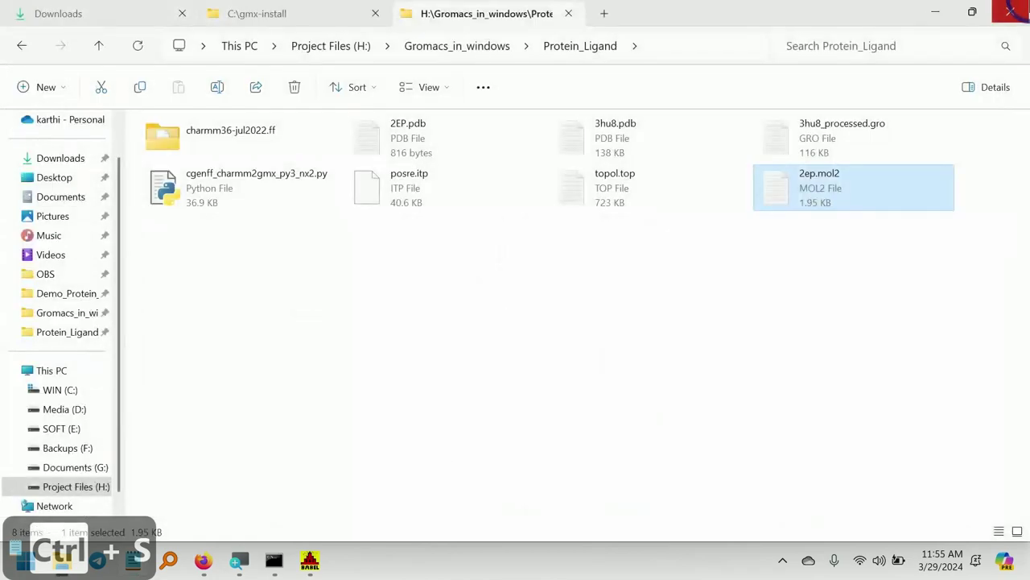
Deselect 2ep.mol2 and return to the Strawberry Perl page in Firefox.
click(718, 347)
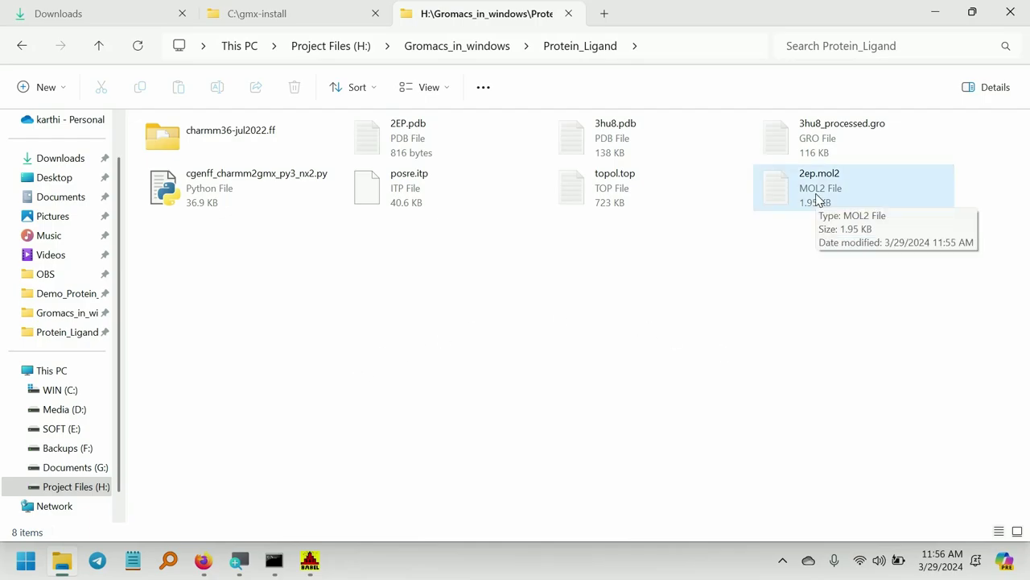
click(203, 559)
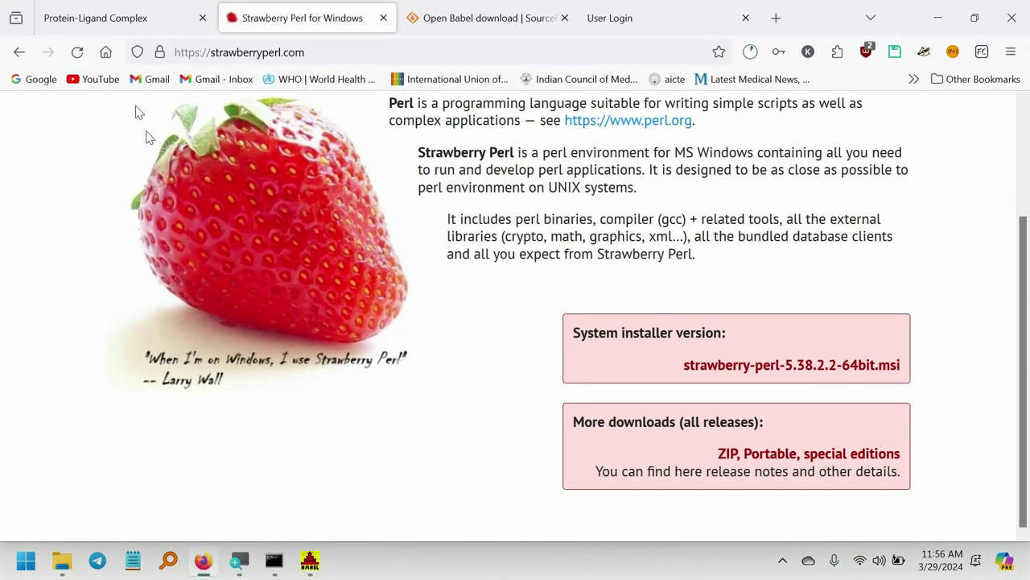
Download sort_mol2_bonds.pl from the MDTutorials Protein-Ligand Complex page, then go back to File Explorer.
click(57, 18)
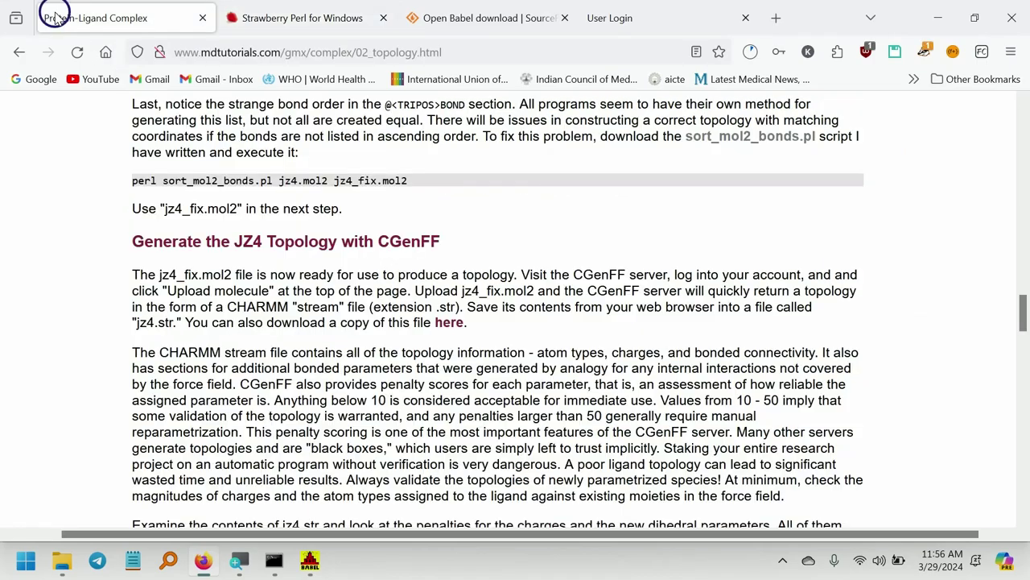
click(738, 138)
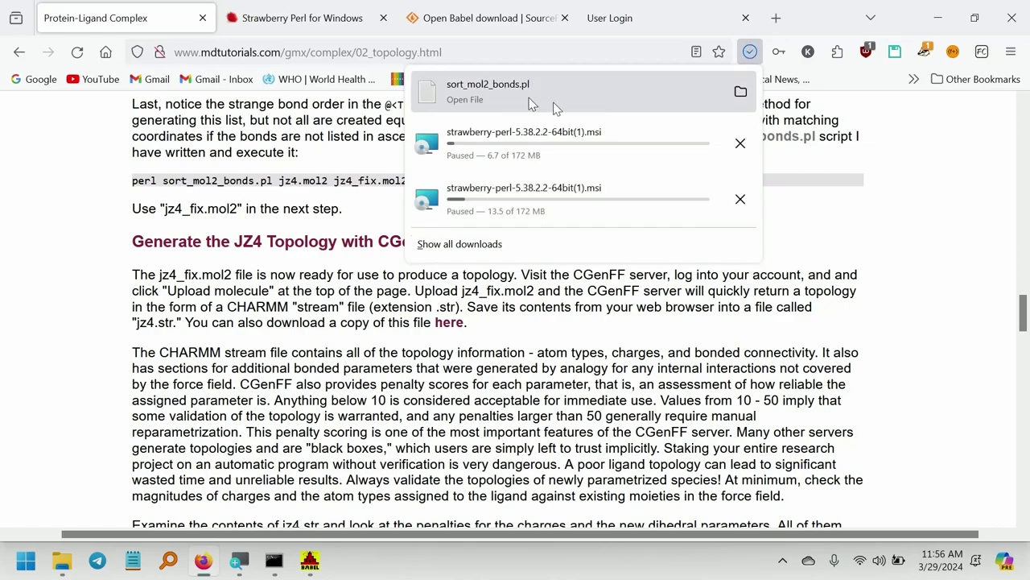
click(228, 153)
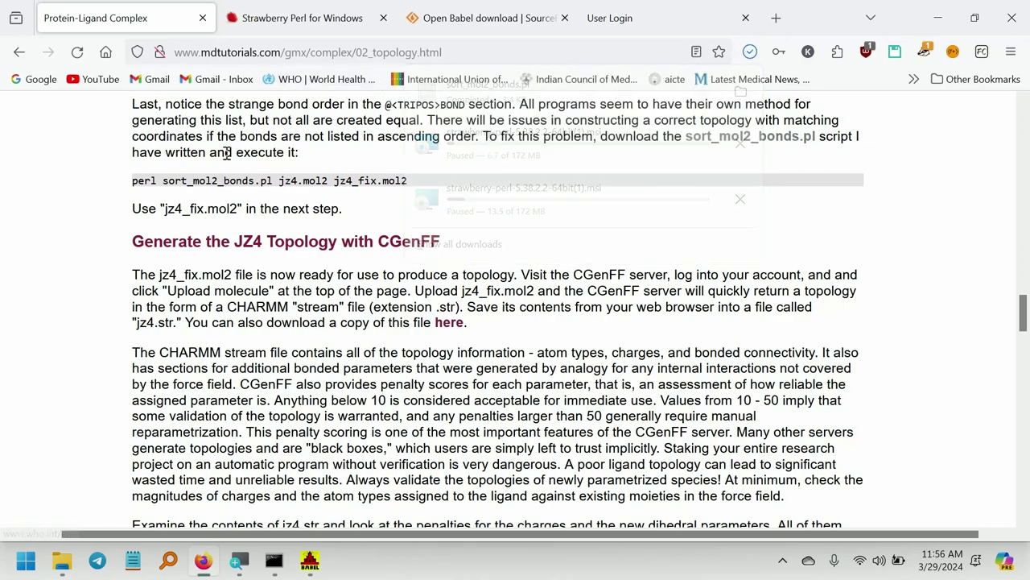
click(66, 563)
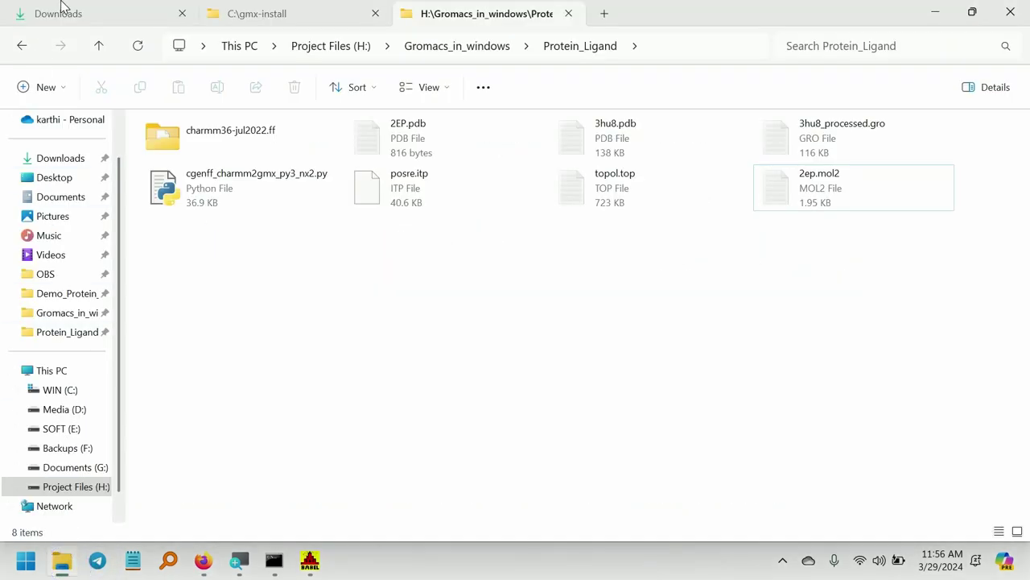
Move sort_mol2_bonds.pl (3.40 KB) from Downloads into Protein_Ligand and start the perl command in Command Prompt.
click(137, 16)
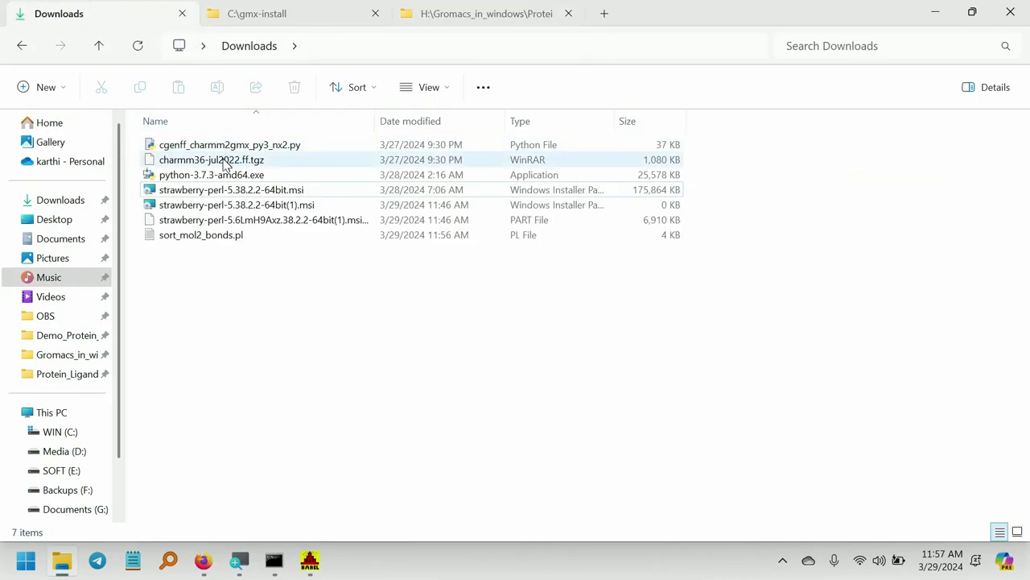
double_click(231, 234)
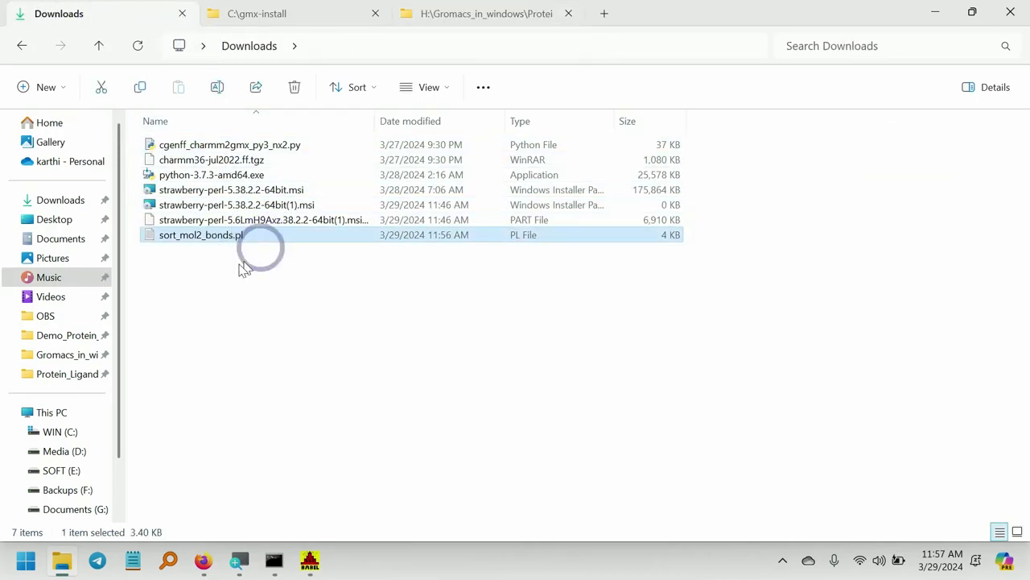
key(ctrl+x)
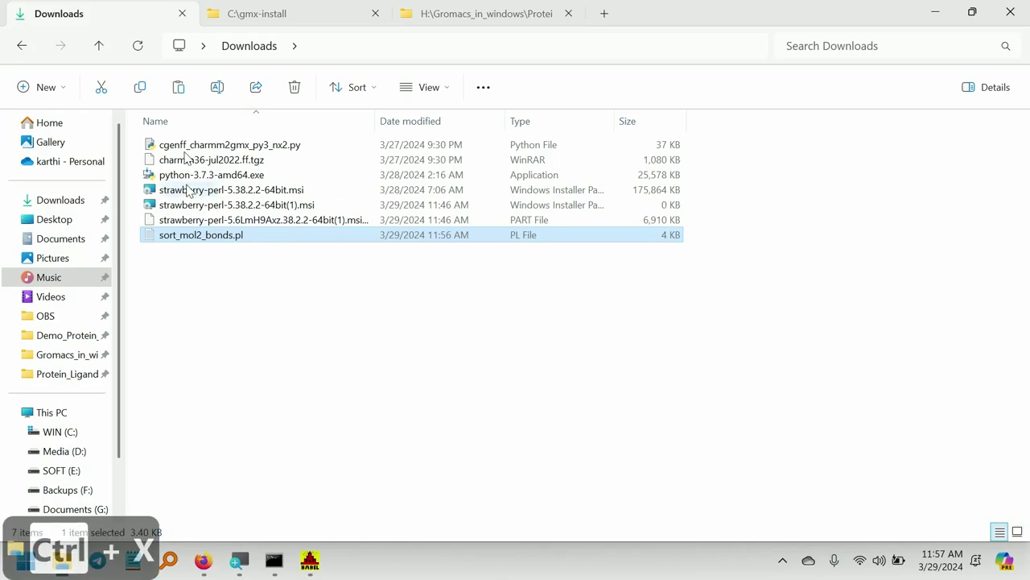
click(443, 15)
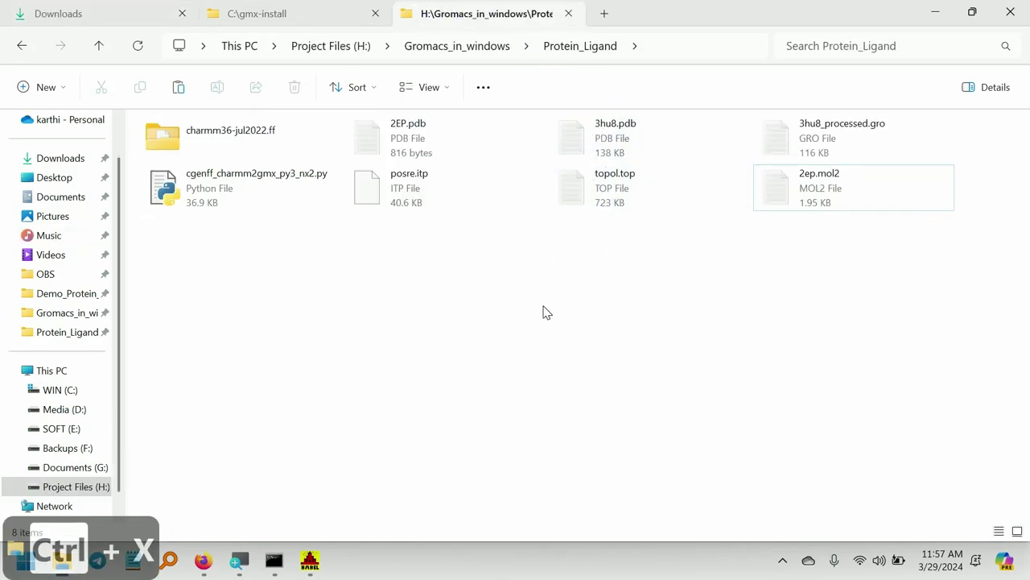
key(ctrl+v)
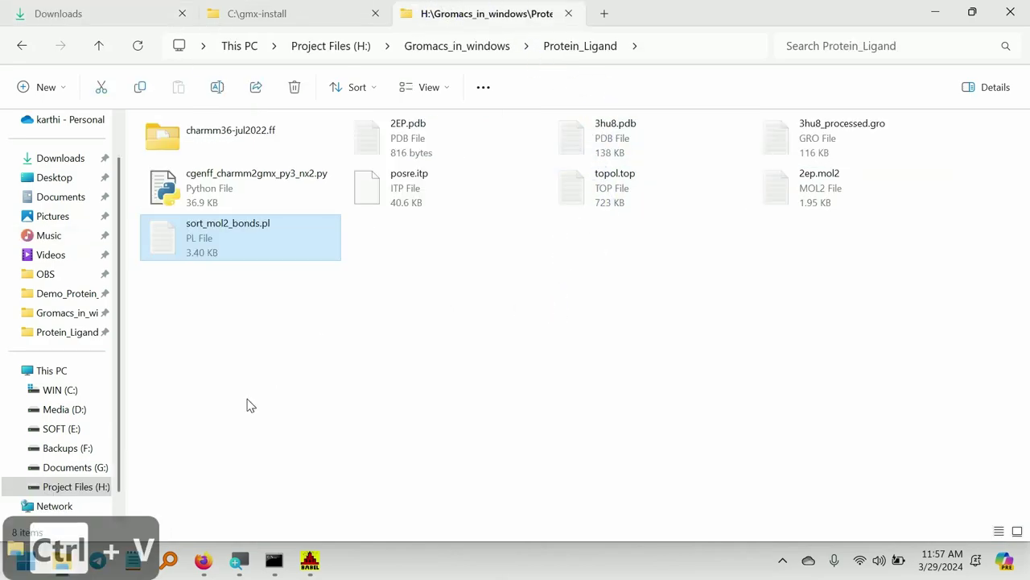
click(273, 560)
text(Prot)
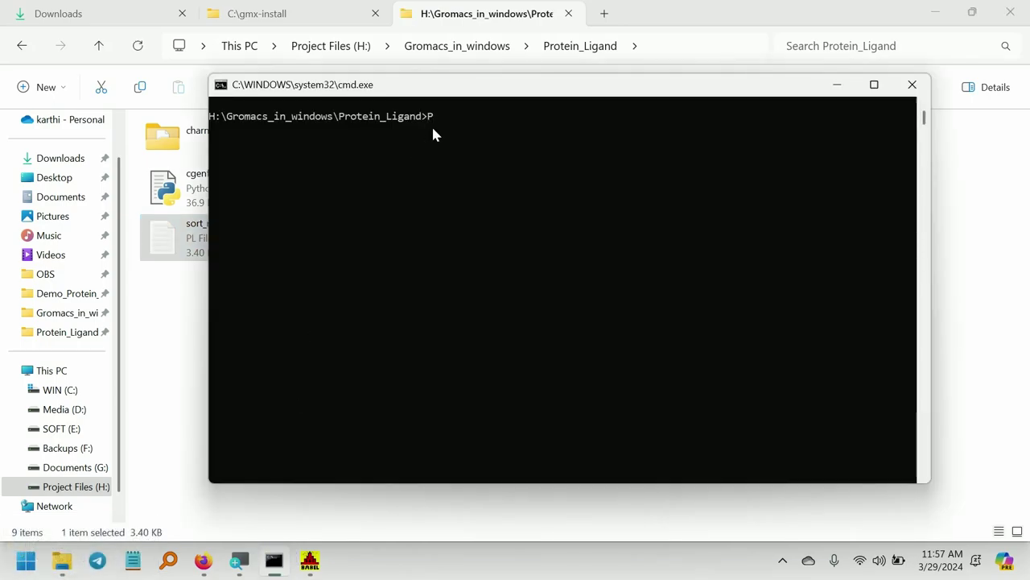
text(ein_Ligand>perl sort_mol2_bonds.pl)
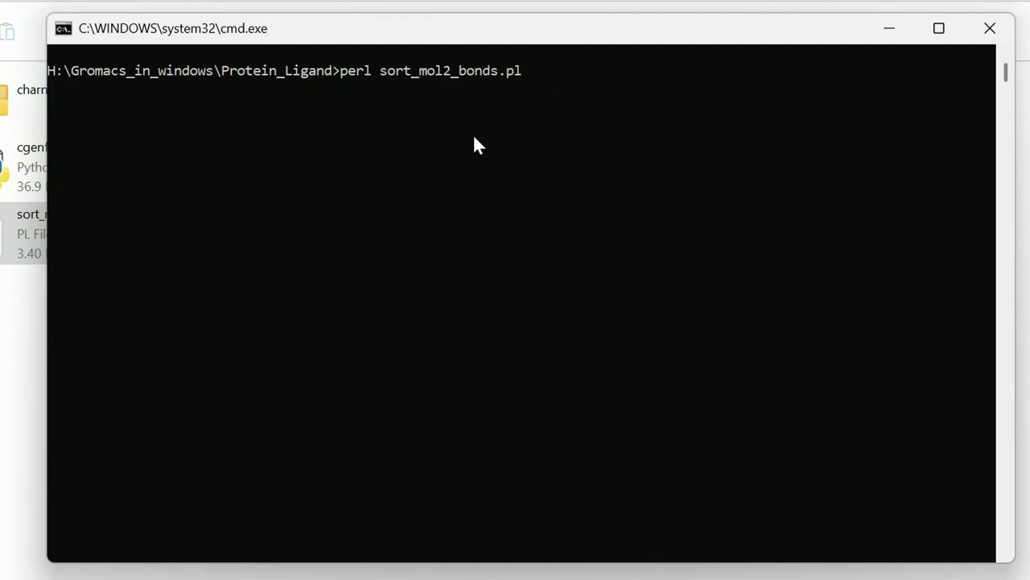
text( 2ep.mol2 2)
Run perl sort_mol2_bonds.pl 2ep.mol2 2ep_fix.mol2, which reports 20 atoms and 20 bonds.
key(Tab)
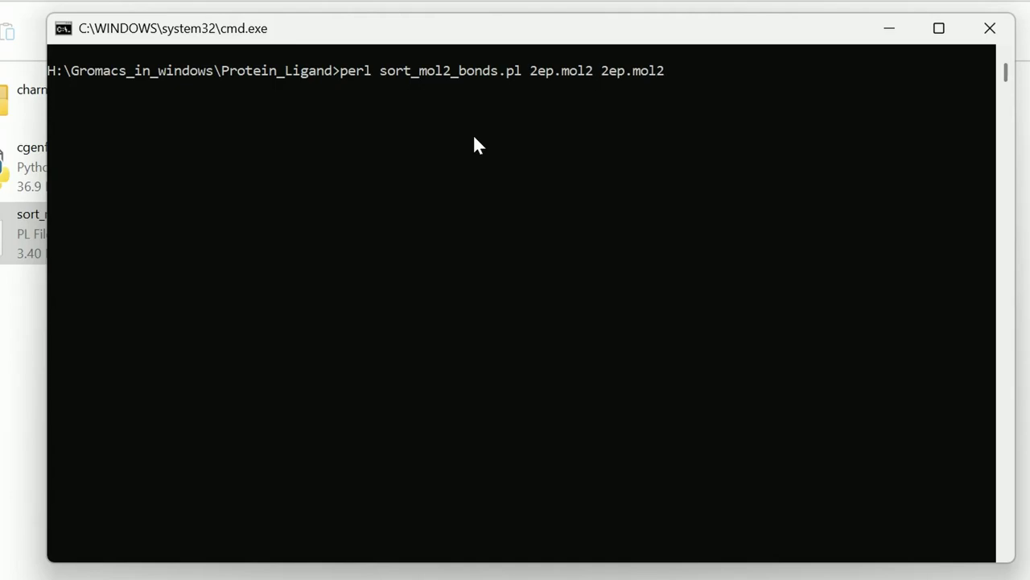
key(Left)
key(Left)
key(Left)
key(Left)
key(Left)
text(_fix)
key(Return)
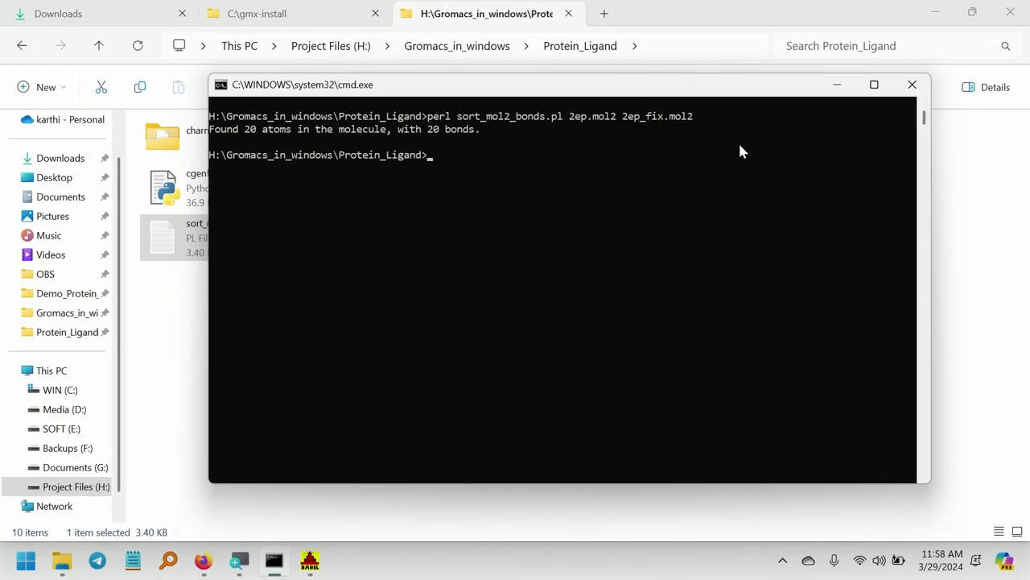
Minimize Command Prompt and select the new 2ep_fix.mol2 (2.00 KB) in the Protein_Ligand folder.
click(834, 84)
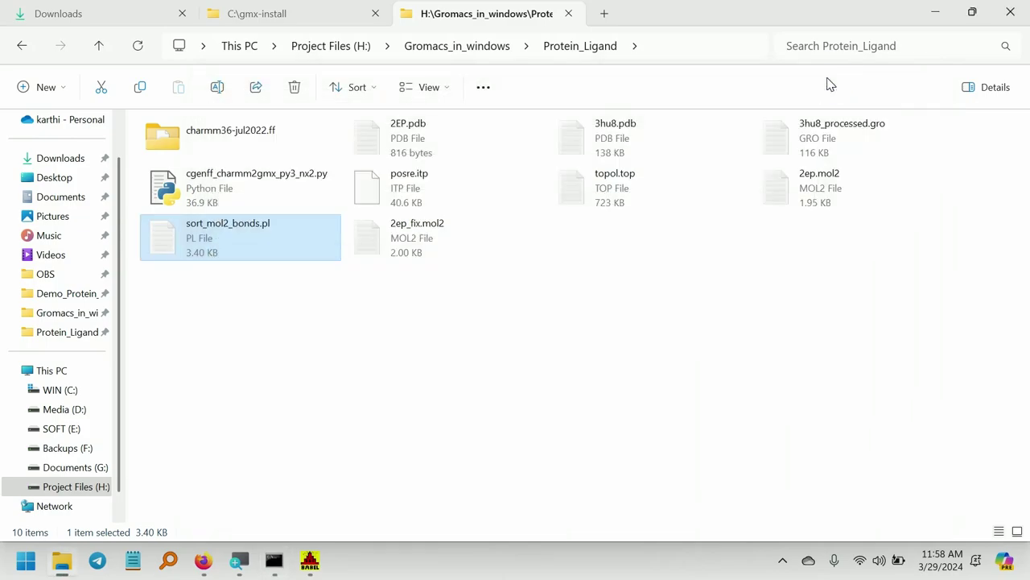
click(478, 237)
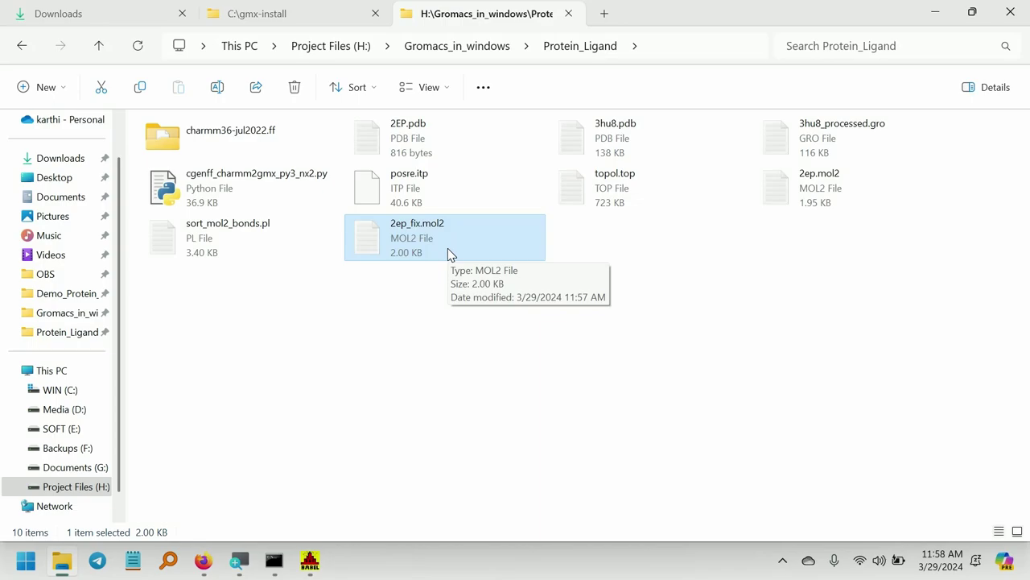
Reload the CGenFF login page and log in to the account.
click(226, 458)
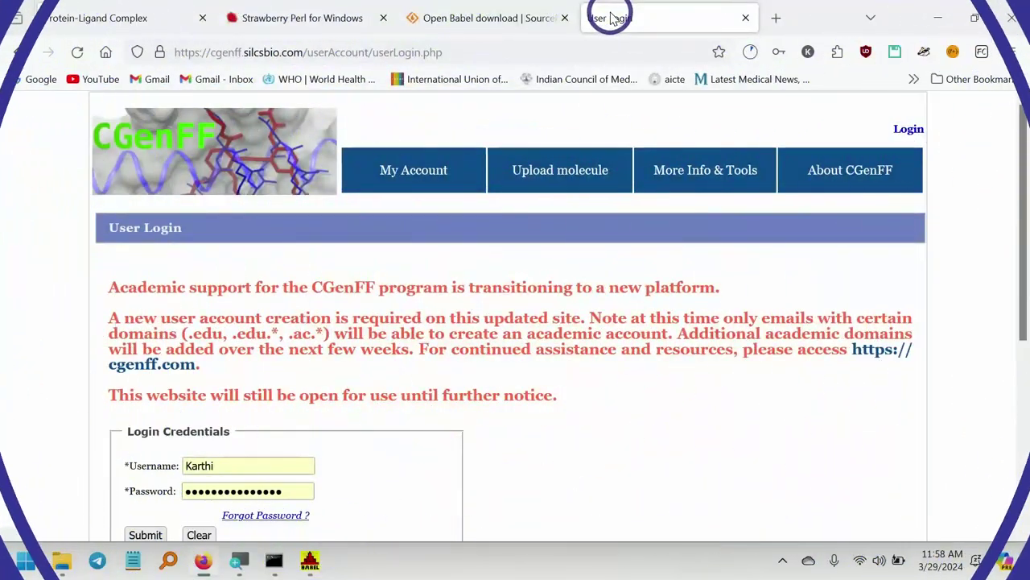
click(77, 52)
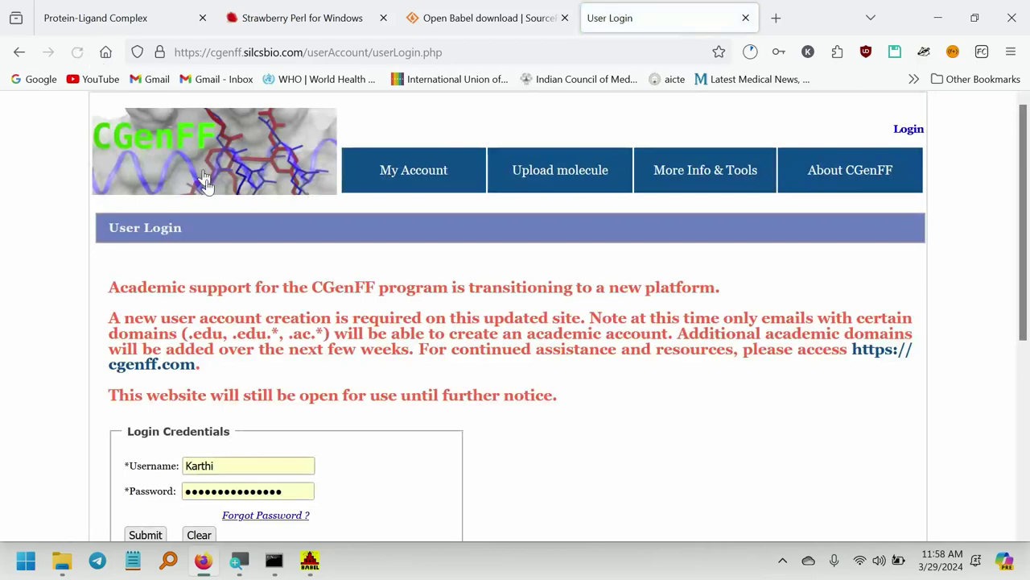
scroll(169, 362, down, 3)
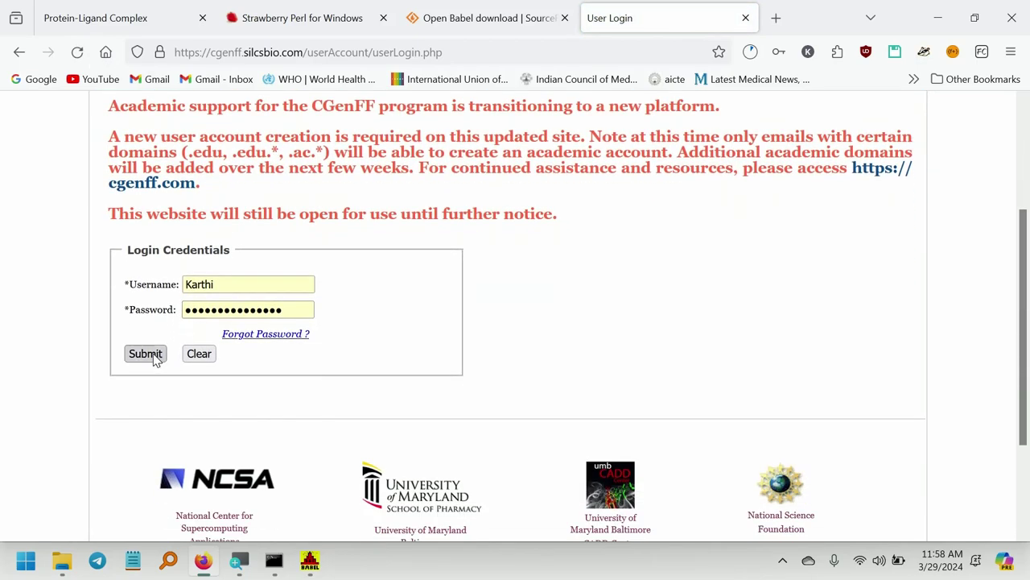
click(146, 354)
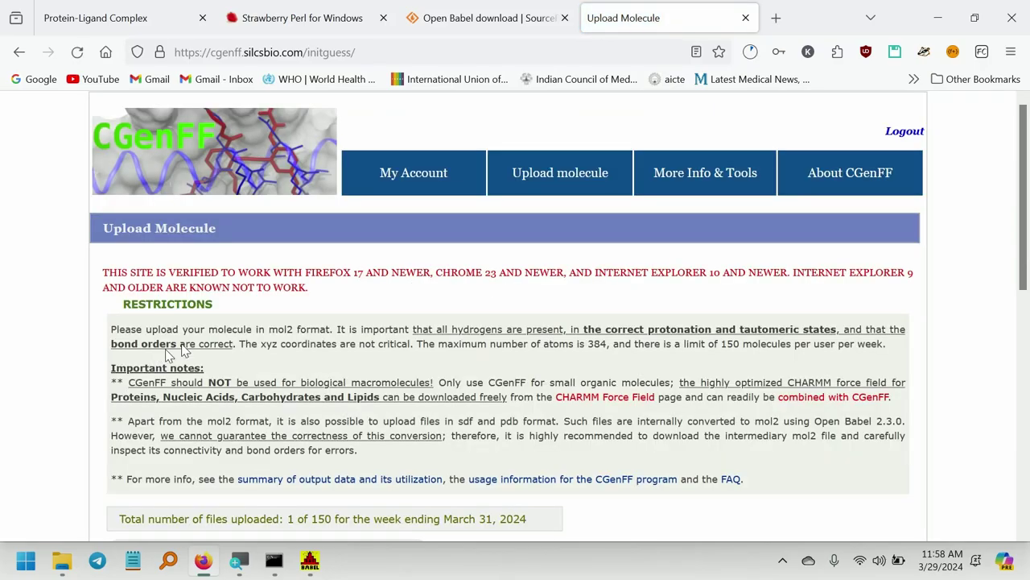
scroll(276, 341, down, 4)
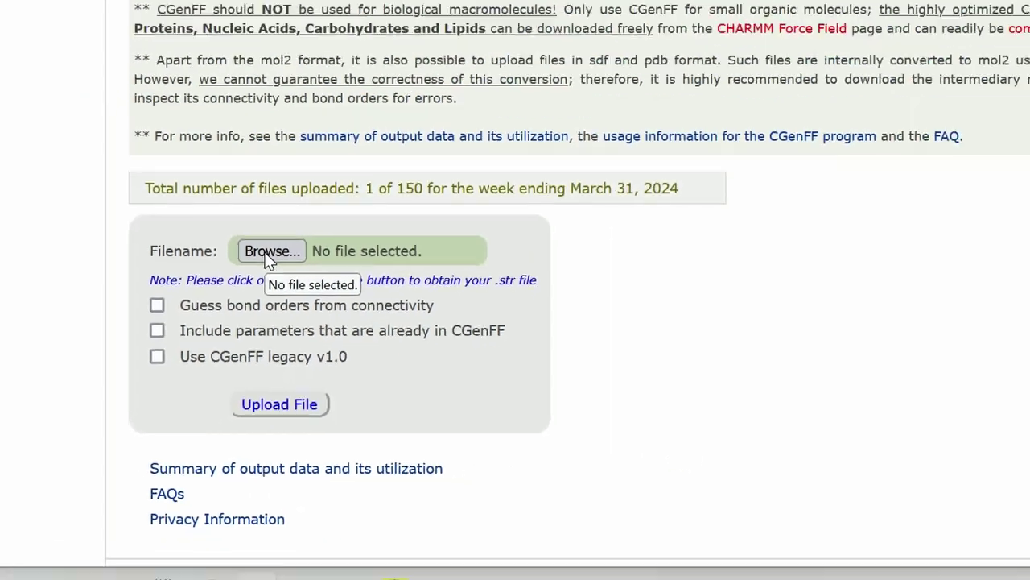
Choose H:\Gromacs_in_windows\Protein_Ligand\2ep_fix.mol2 as the molecule file to upload.
click(389, 143)
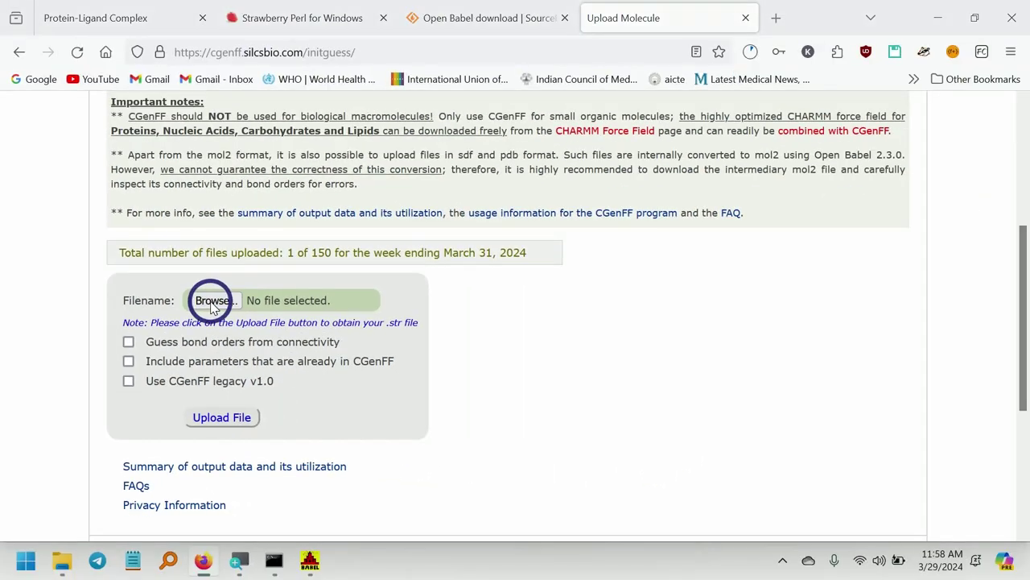
scroll(122, 269, down, 1)
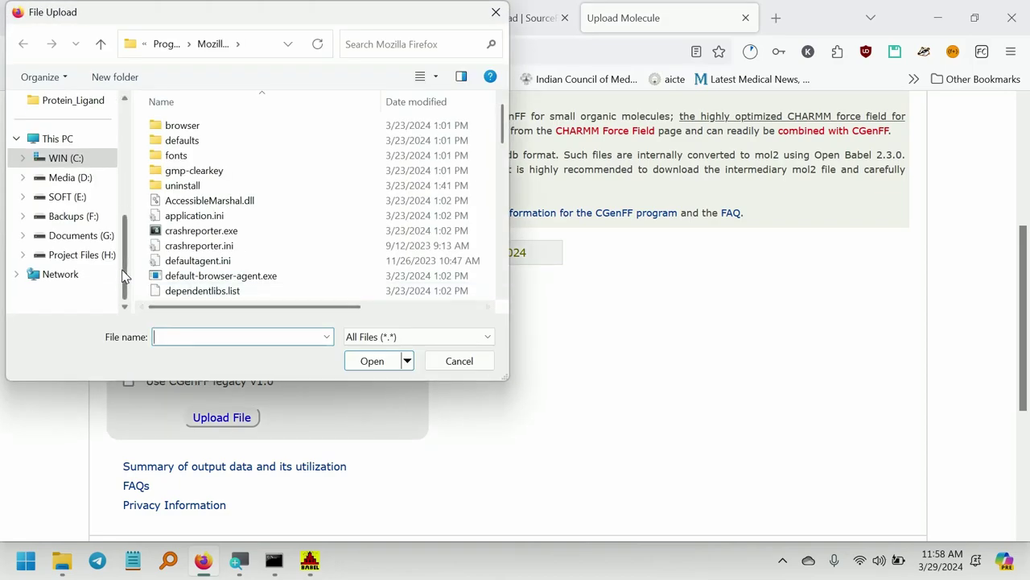
click(85, 254)
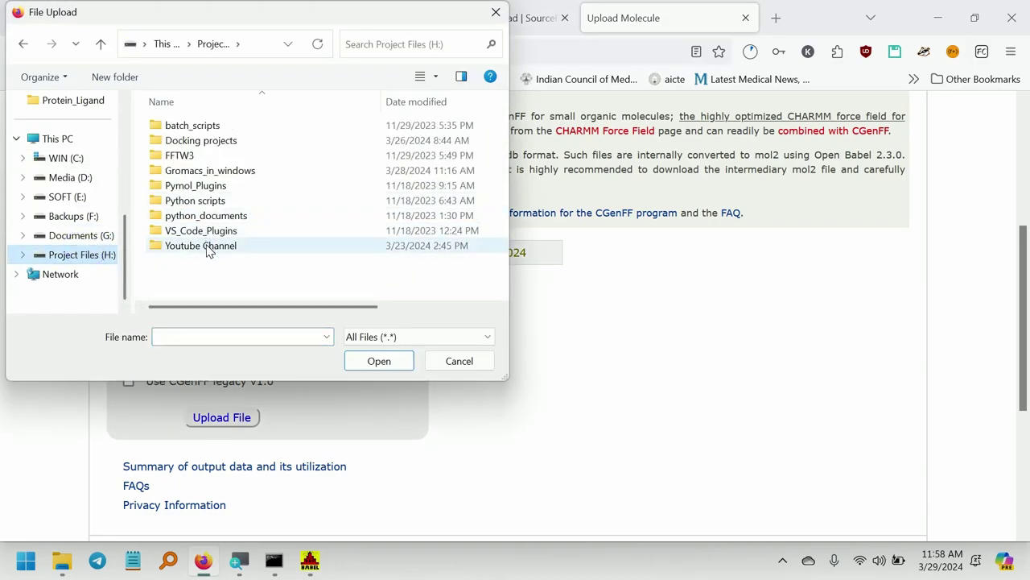
double_click(212, 170)
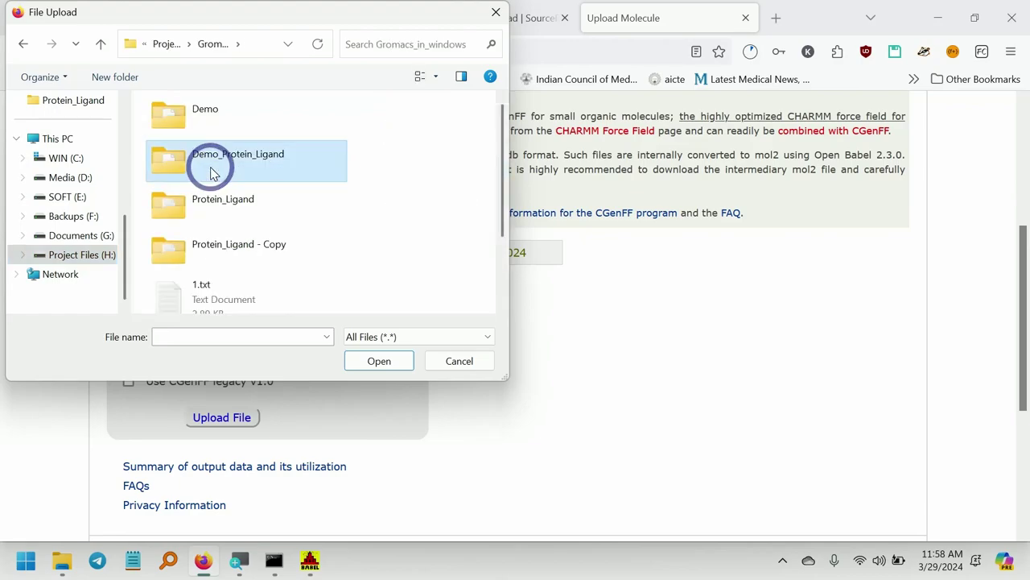
key(Return)
click(214, 173)
key(Down)
key(Down)
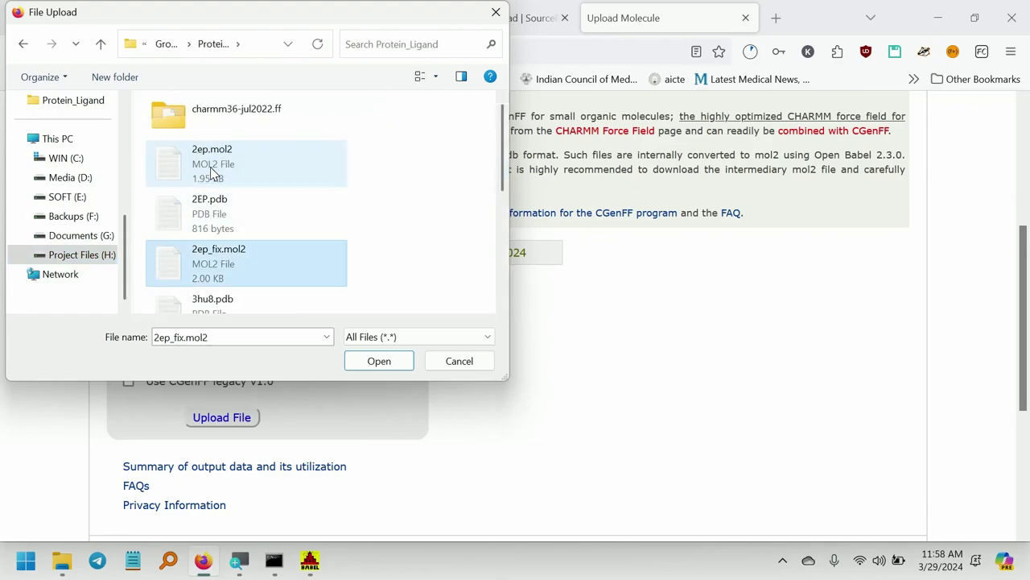
key(Return)
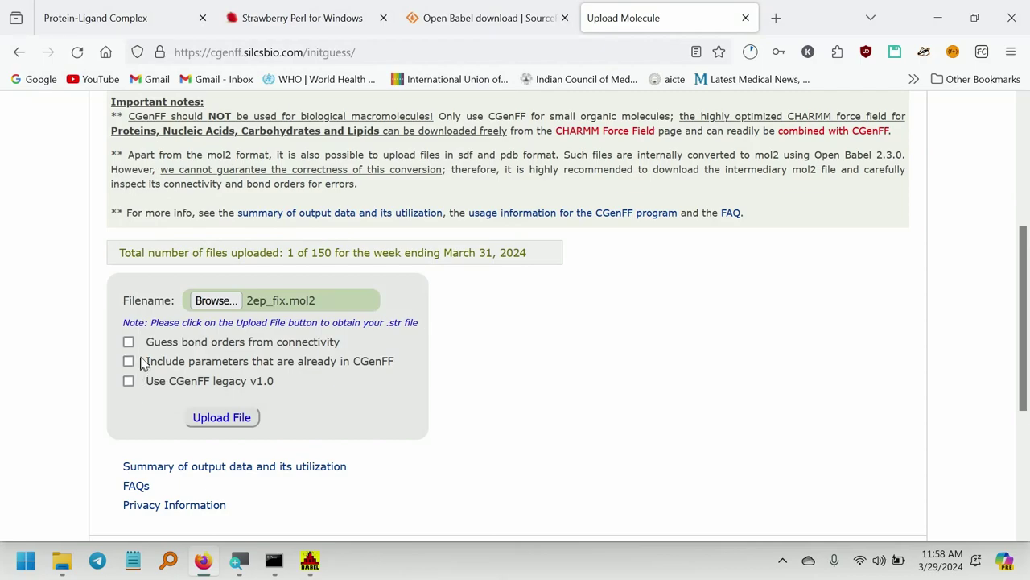
Upload 2ep_fix.mol2 and copy all of the returned 2ep_fix.str text (param penalty 15.000, charge penalty 0.750).
click(223, 419)
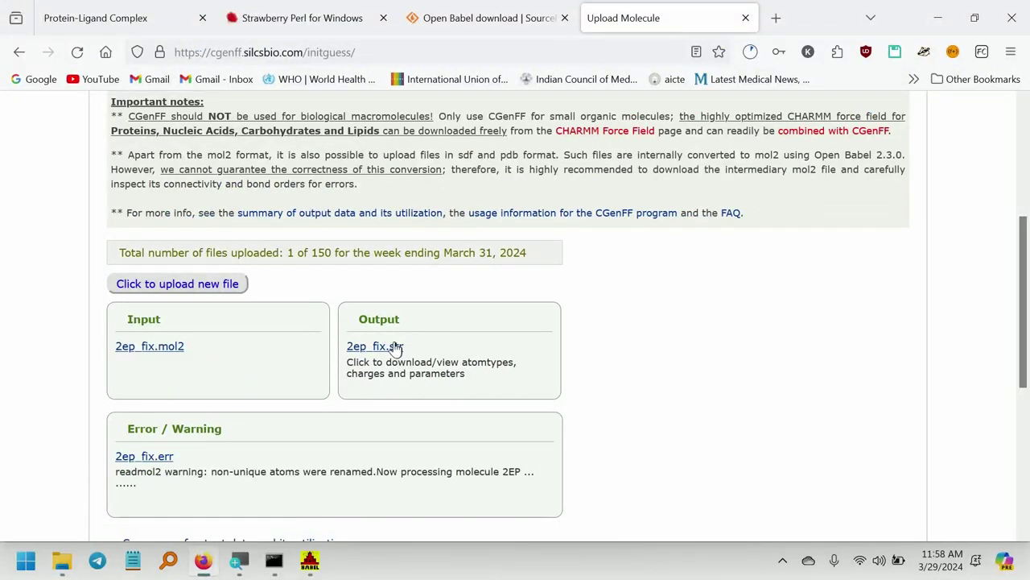
click(388, 347)
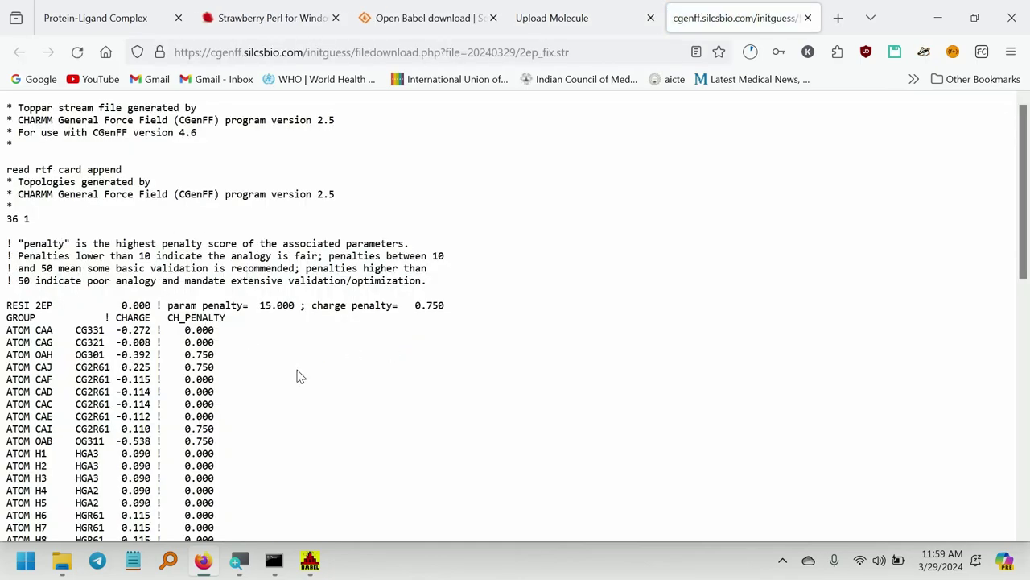
scroll(299, 373, down, 15)
scroll(297, 370, up, 3)
scroll(298, 369, up, 15)
key(ctrl+a)
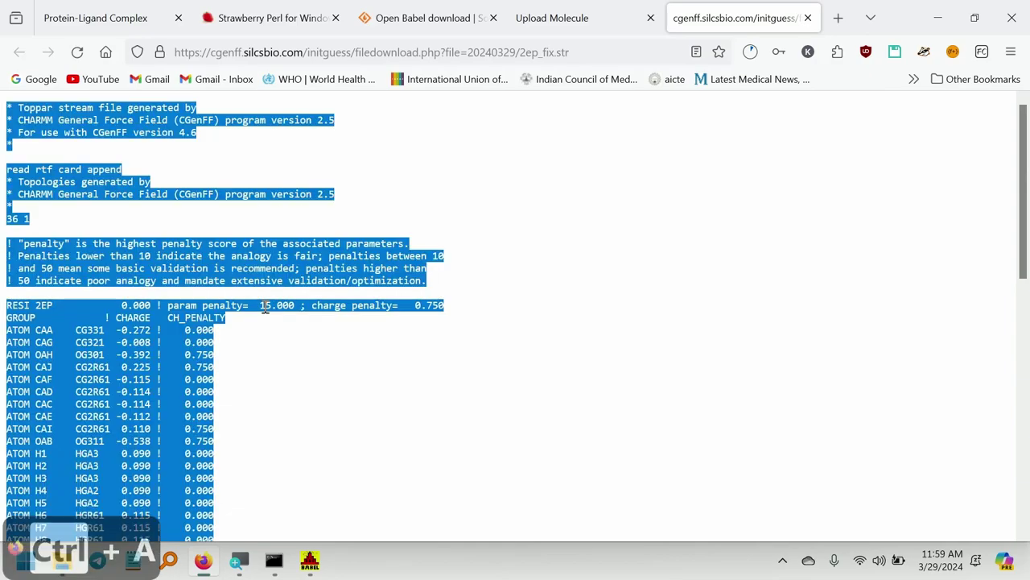
key(ctrl+c)
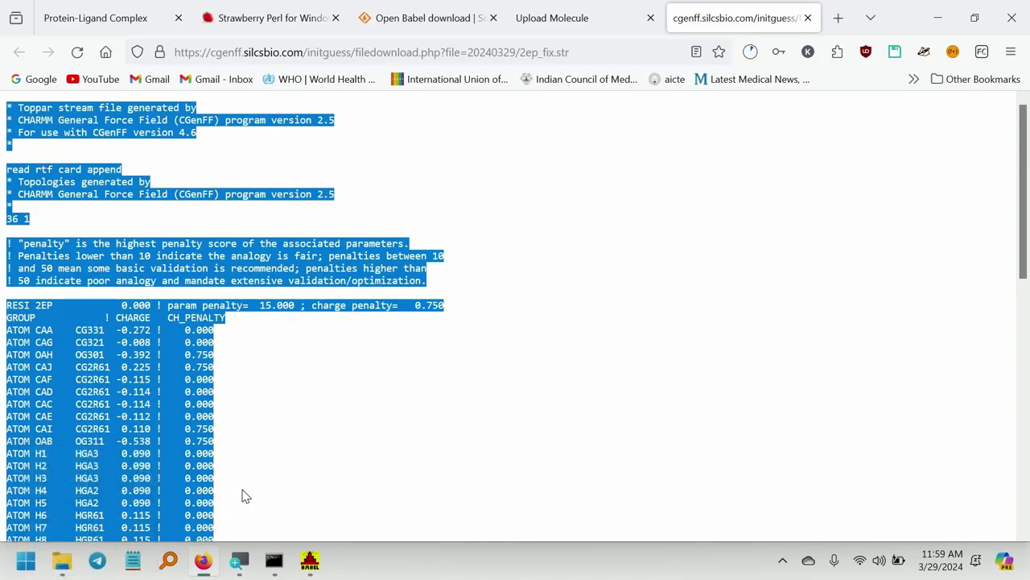
click(64, 569)
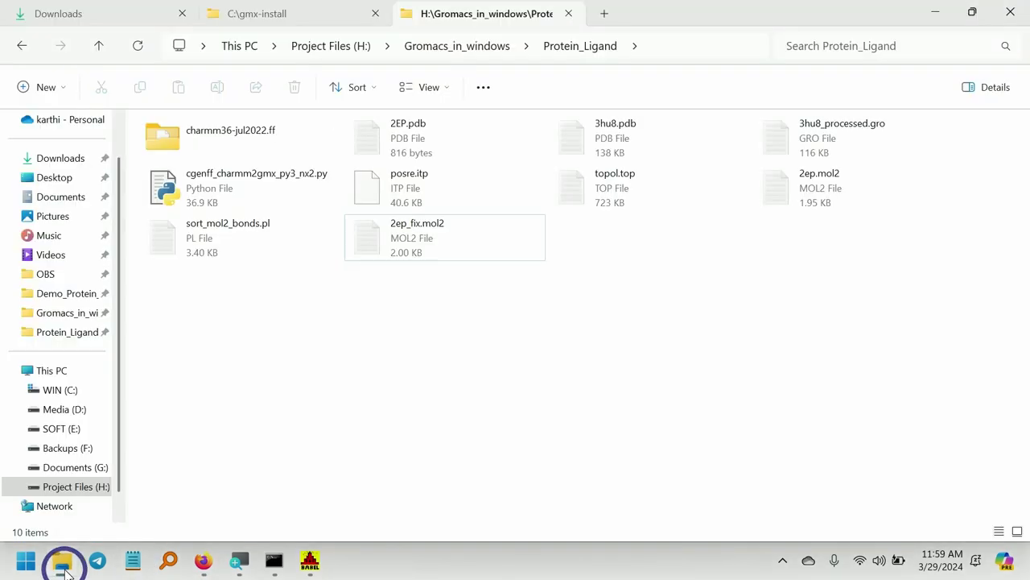
Create an empty file named 2ep_fix.str in Protein_Ligand, accepting the extension change, and open it.
right_click(343, 386)
mouse_move(430, 348)
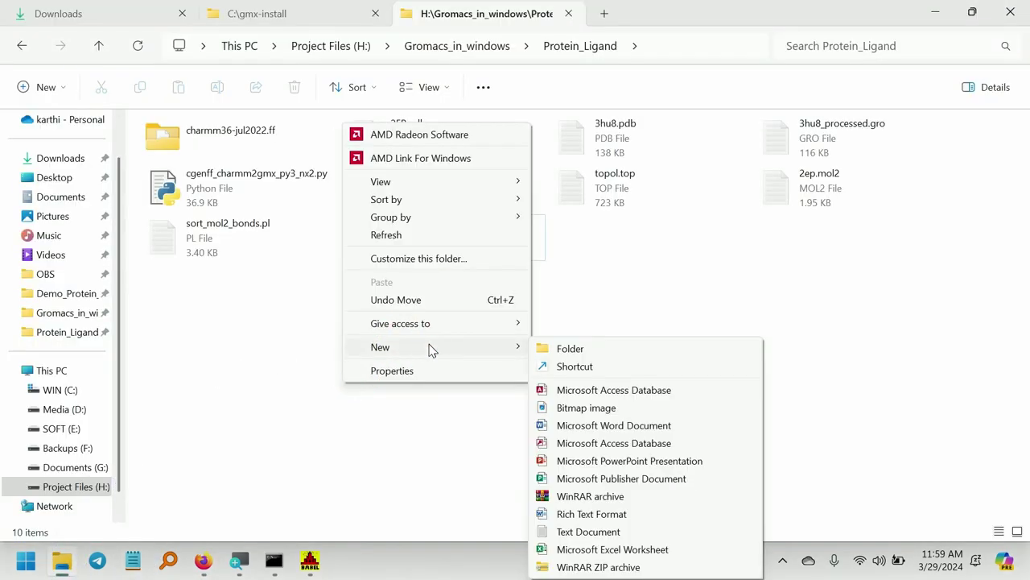
click(605, 531)
key(BackSpace)
key(Delete)
key(Delete)
key(Delete)
key(Delete)
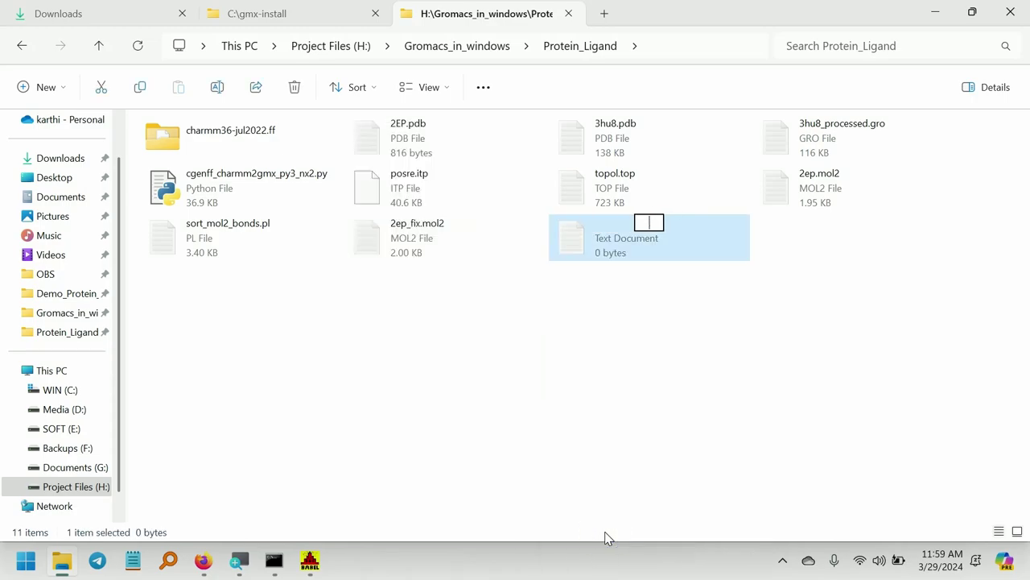
text(2ep_)
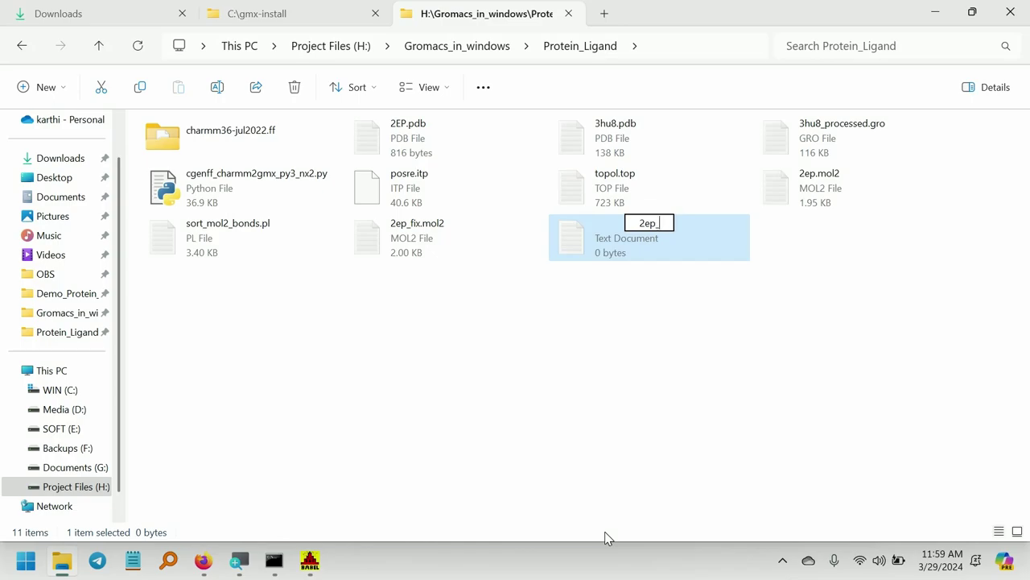
text(fix.str)
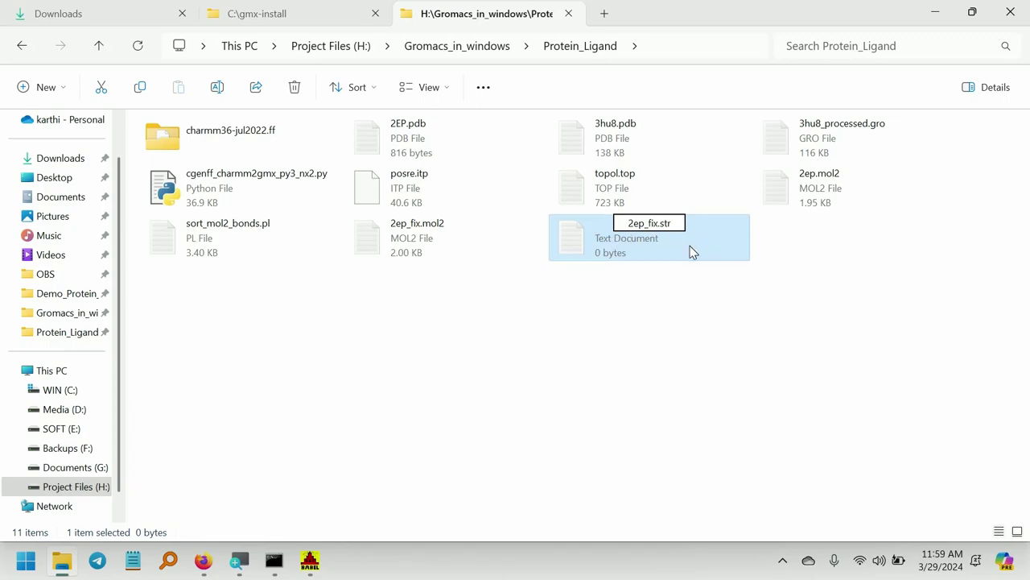
key(Return)
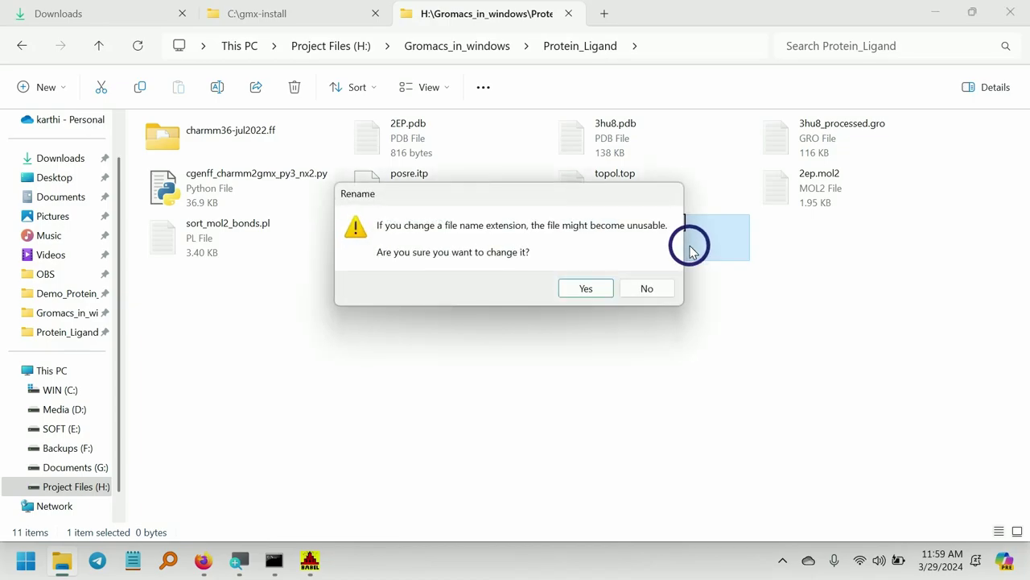
click(586, 291)
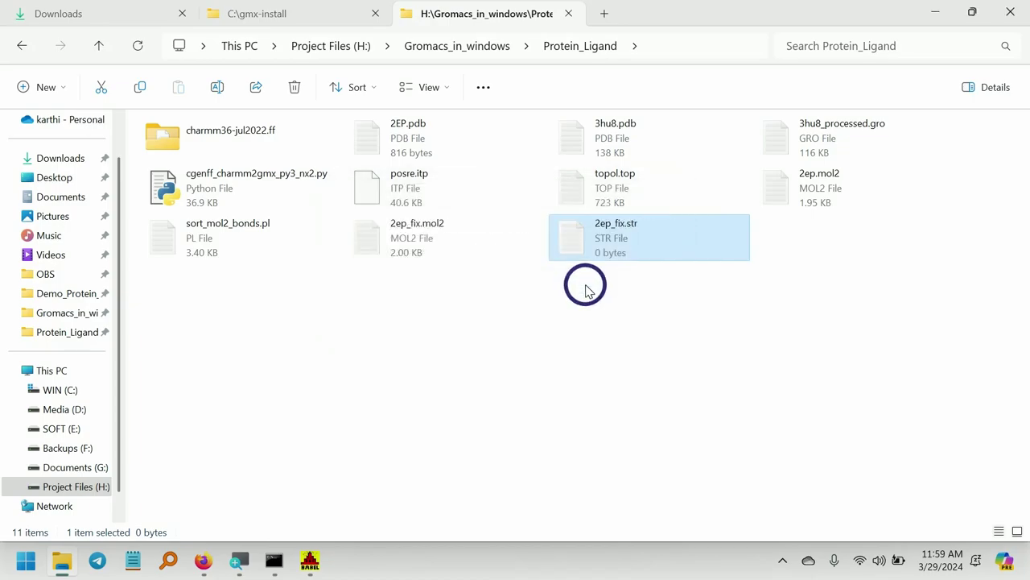
double_click(658, 231)
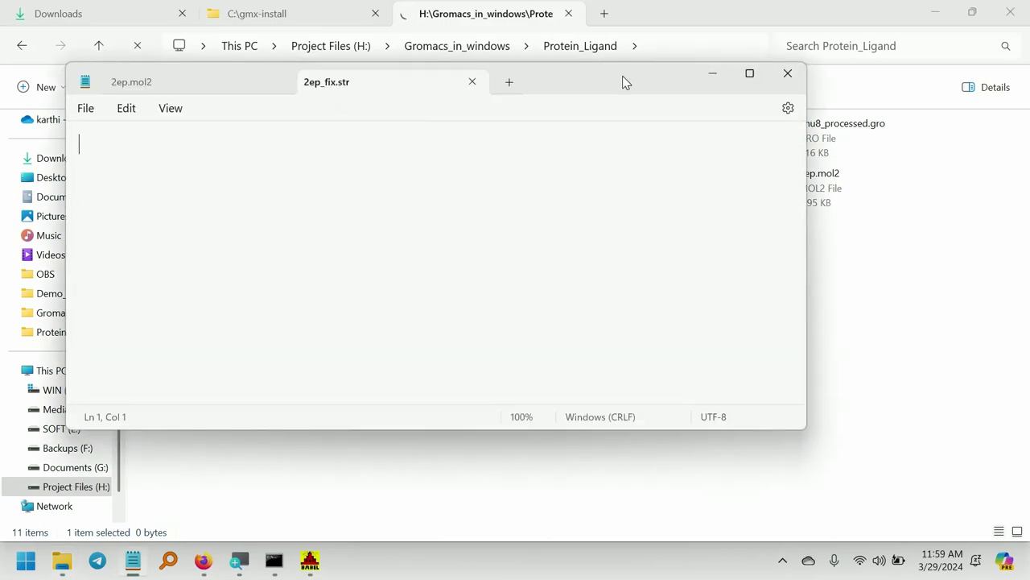
Paste the CGenFF stream text into the maximized Notepad, save 2ep_fix.str, and minimize Notepad.
double_click(624, 81)
key(ctrl+v)
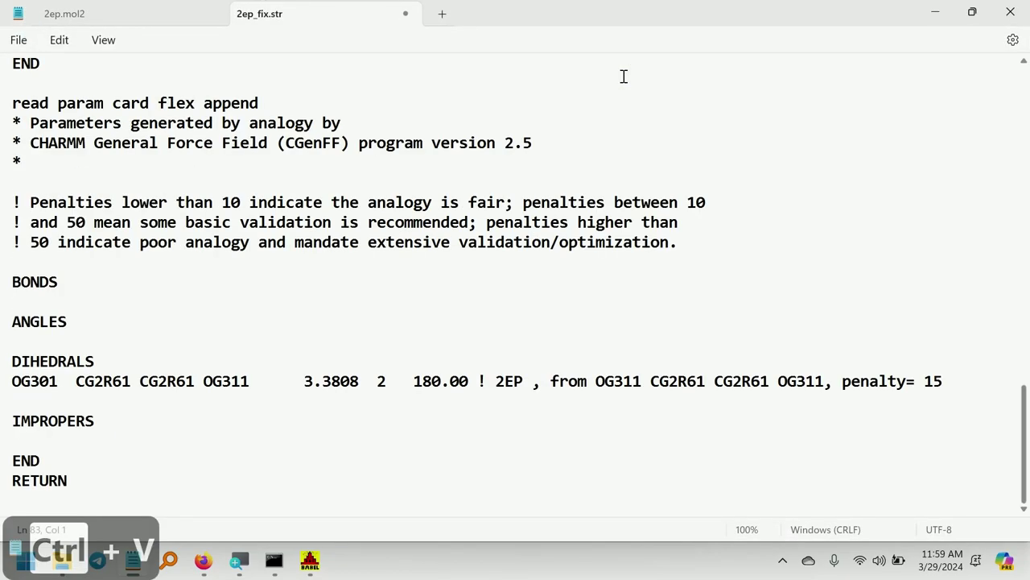
key(ctrl+s)
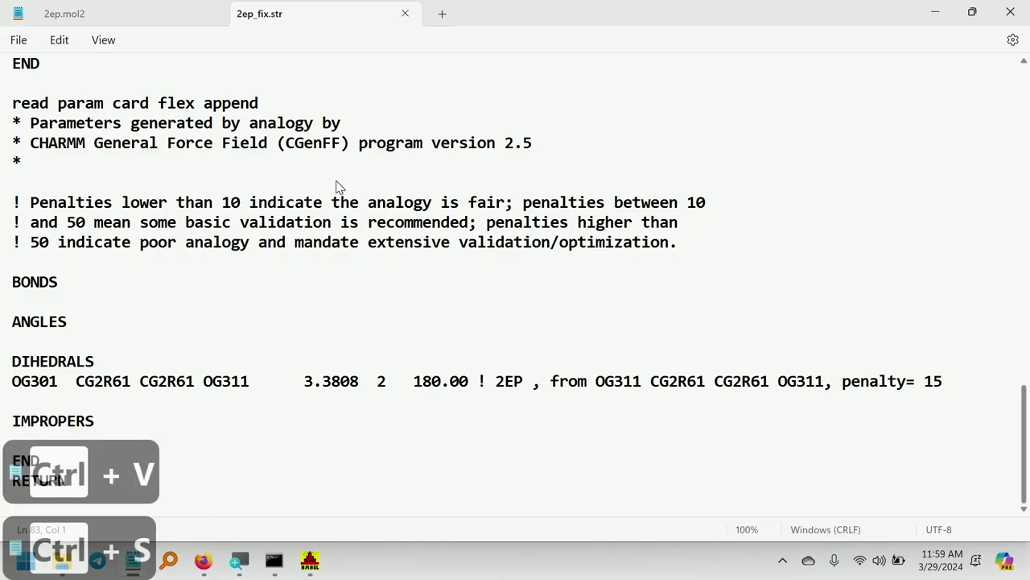
click(937, 11)
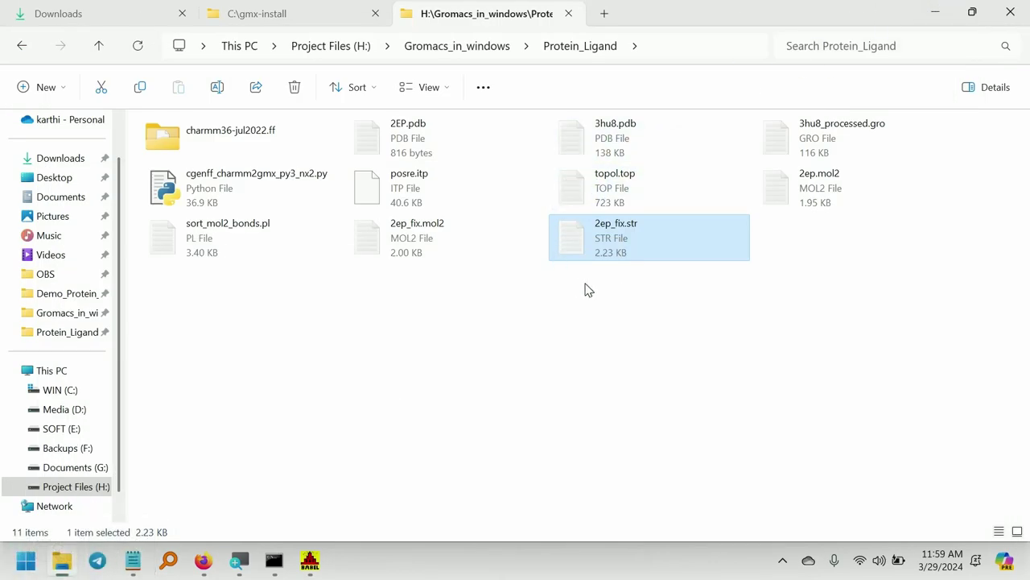
Run pip install networkx==2.3 in Command Prompt.
click(604, 327)
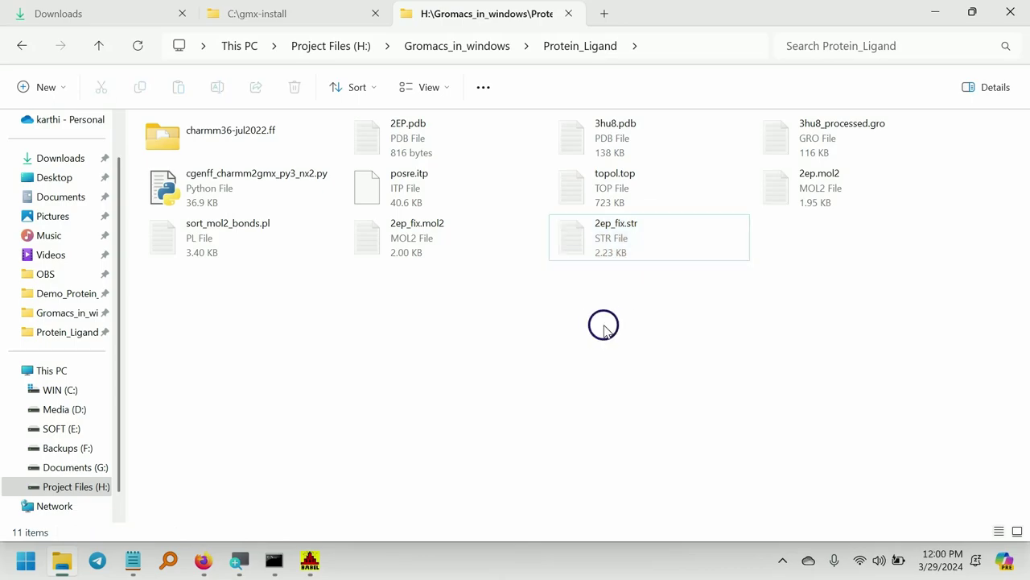
click(273, 560)
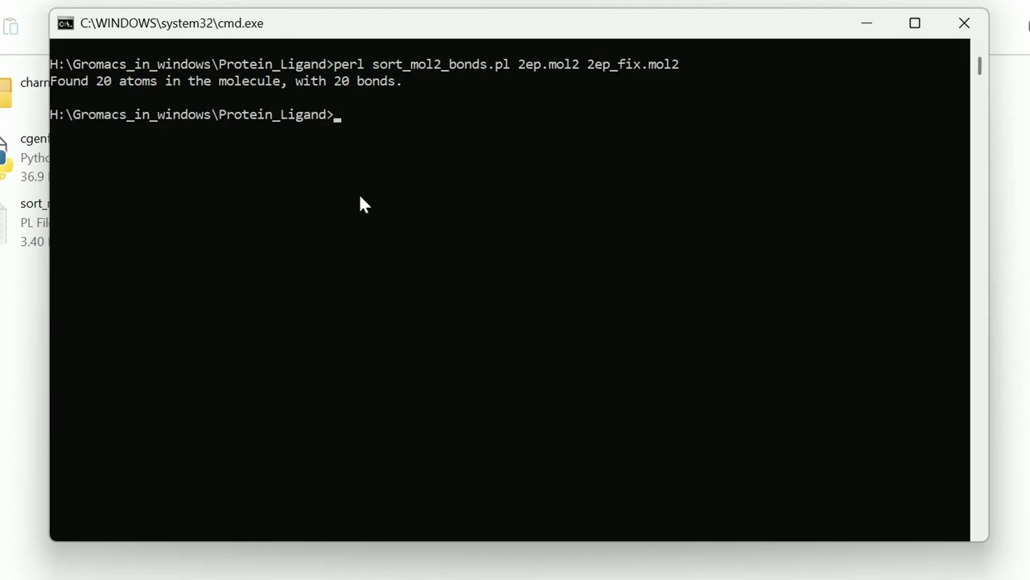
text(pip)
text(install net)
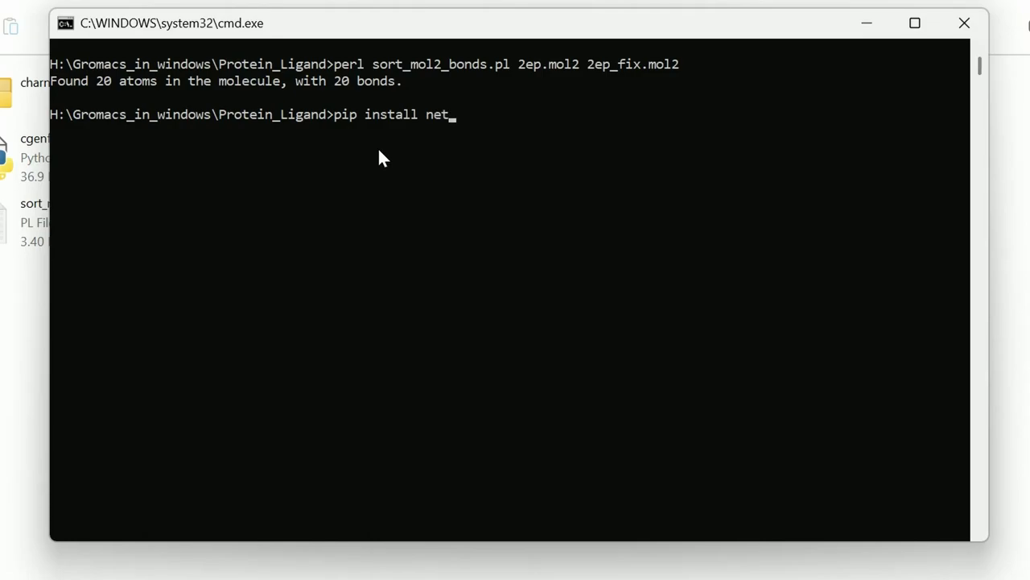
text(workx==2.3)
key(Return)
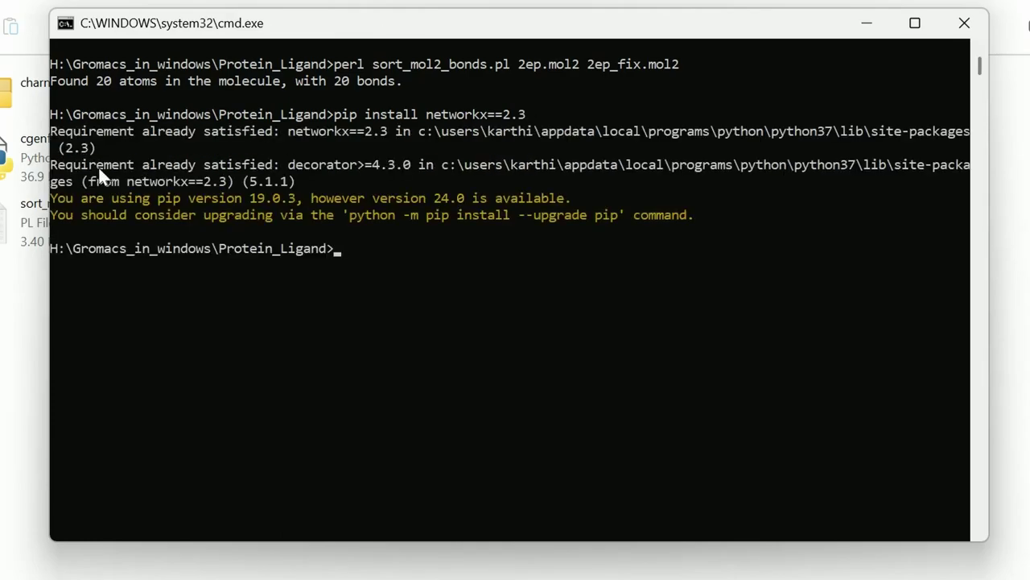
Highlight the networkx 'Requirement already satisfied' output, then recall the pip command for editing.
drag(53, 165, 284, 170)
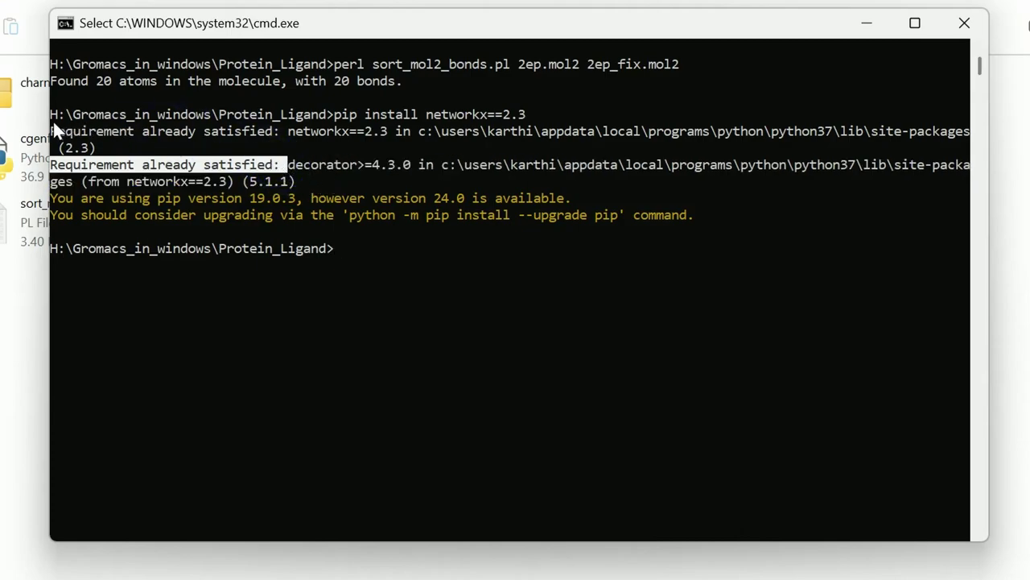
drag(54, 131, 384, 138)
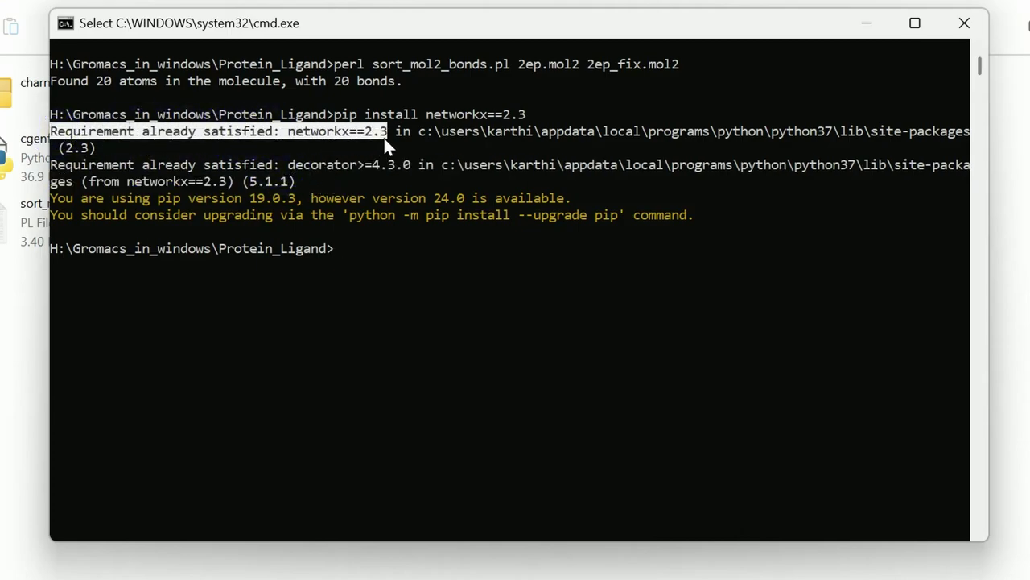
click(369, 148)
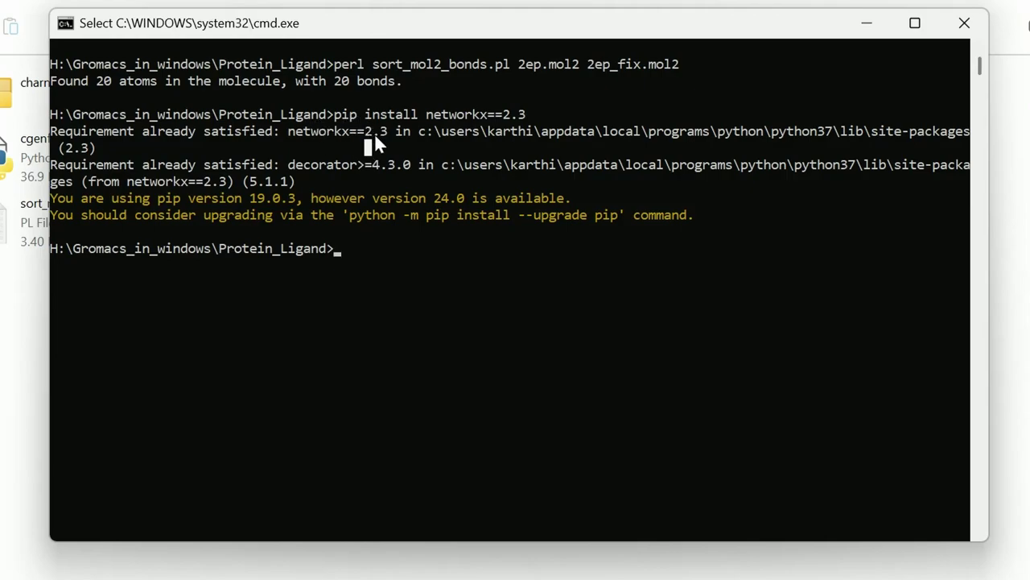
key(Escape)
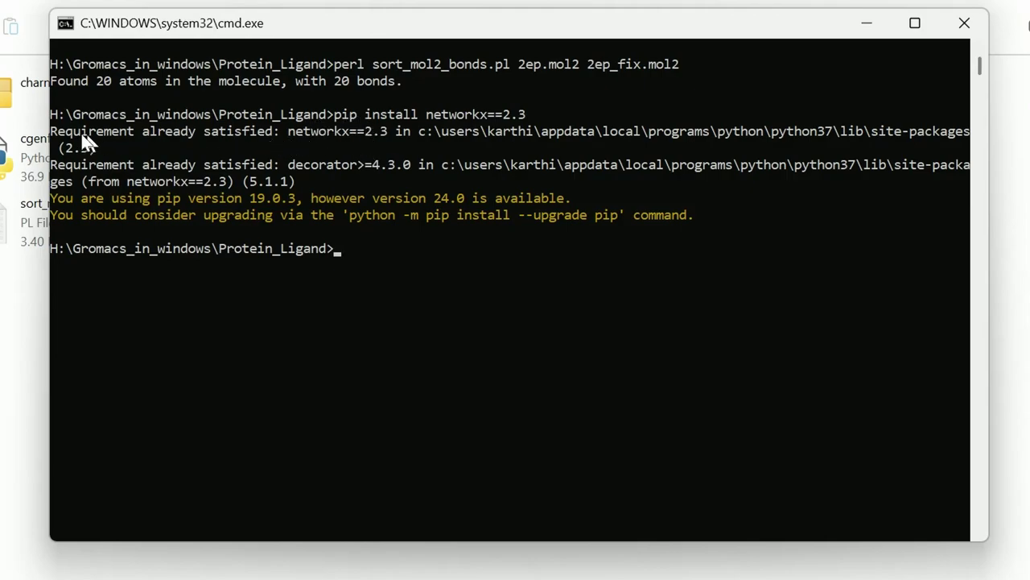
drag(53, 131, 253, 144)
click(254, 134)
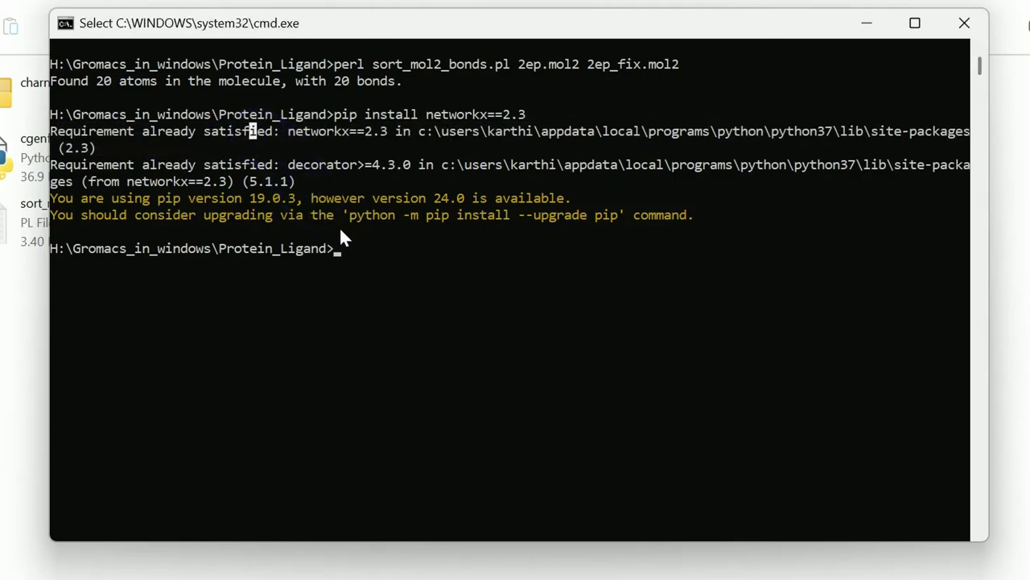
key(Escape)
key(Up)
key(BackSpace)
key(BackSpace)
key(BackSpace)
key(BackSpace)
key(BackSpace)
key(BackSpace)
key(BackSpace)
key(BackSpace)
key(BackSpace)
key(BackSpace)
key(BackSpace)
key(BackSpace)
Run pip install numpy, highlight its already-satisfied message, then clear the console with cls.
text(umpy)
key(Return)
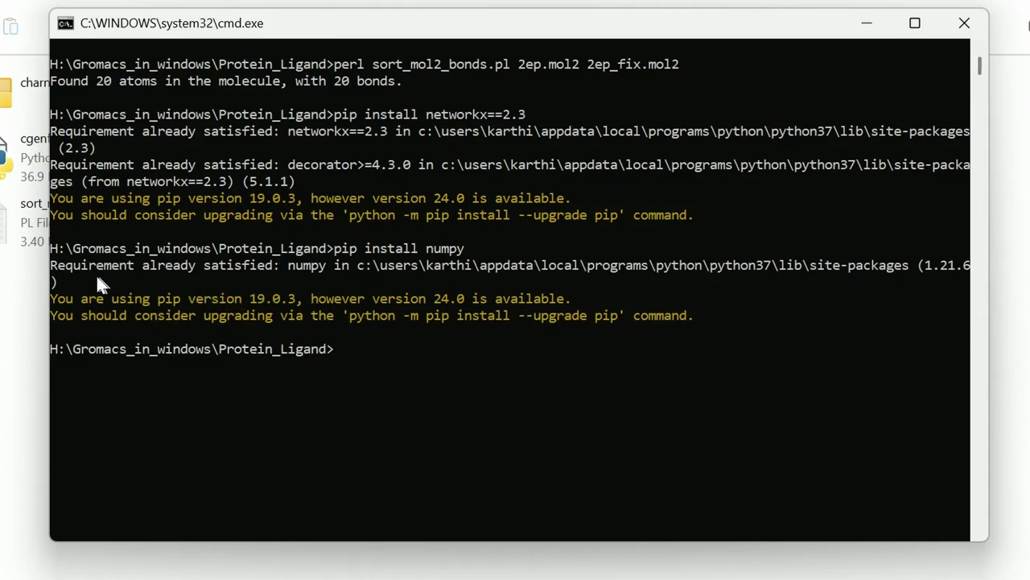
drag(53, 265, 271, 274)
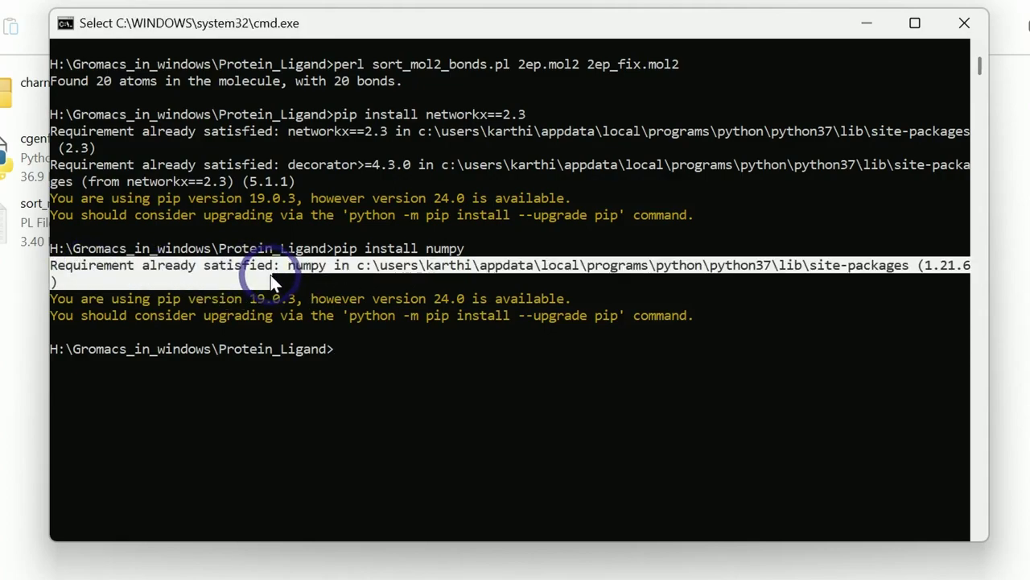
click(271, 274)
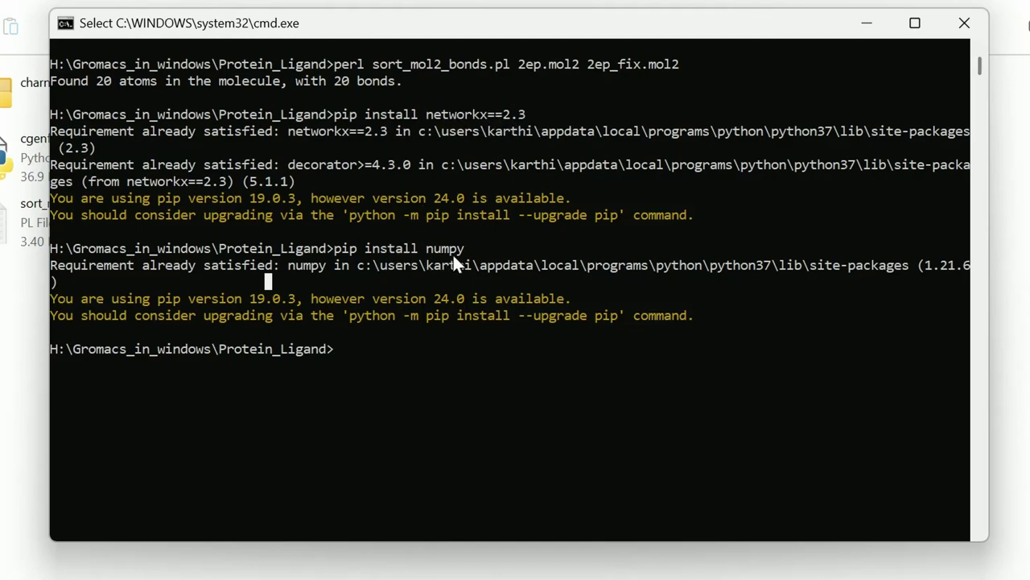
key(Escape)
text(cls)
key(Return)
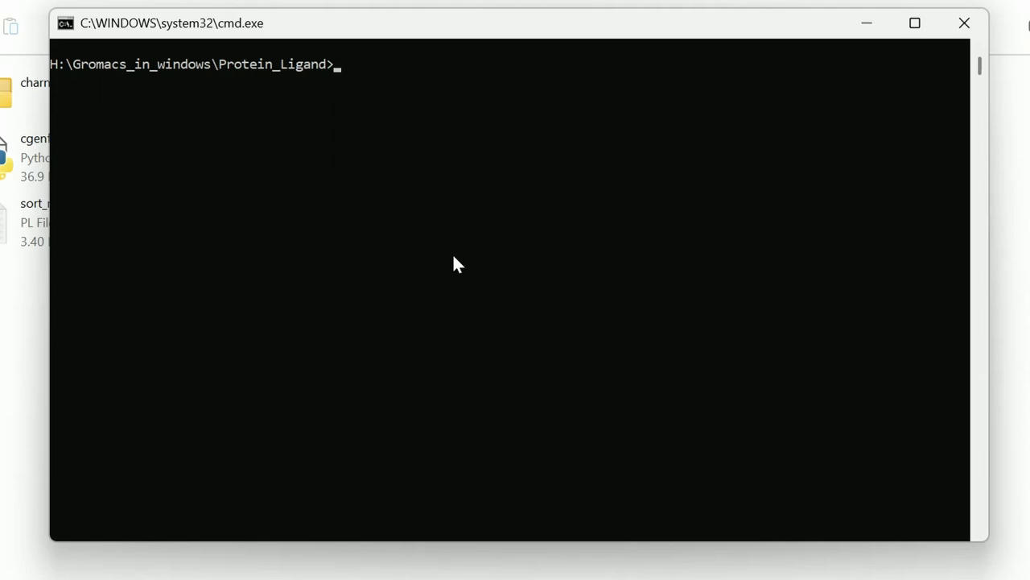
Paste the cgenff_charmm2gmx_py3_nx2.py command and highlight its 2EP, 2ep_fix.mol2, 2ep_fix.str and charmm36-jul2022.ff arguments.
text(C:\Users\Karthi\AppData\Local\Programs\Python\Python37\python.exe cgenff_charmm2gmx_py3_nx2.py 2EP 2ep_fix.mol2 2ep_fix.str charmm36-jul2022.ff)
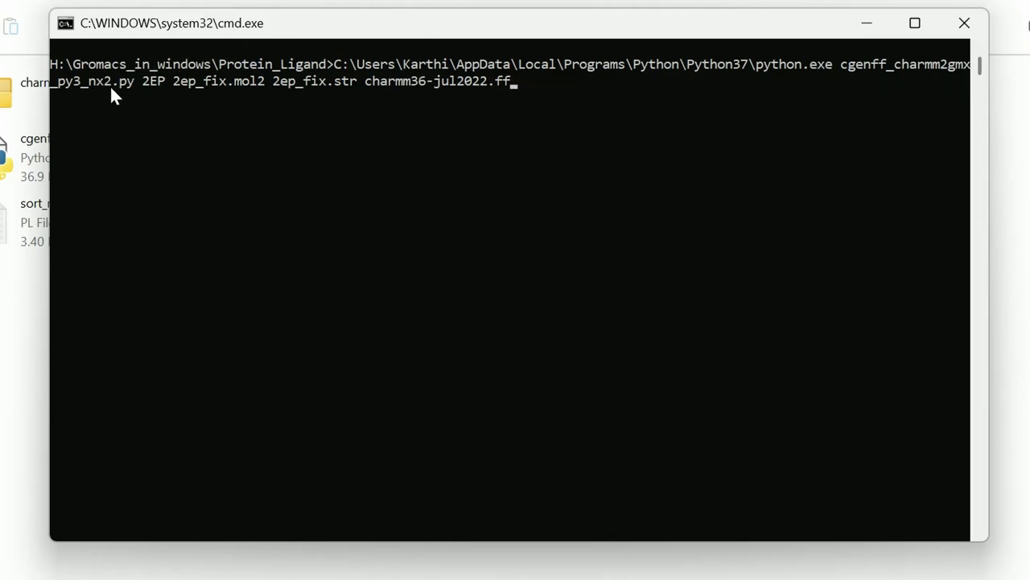
double_click(151, 82)
double_click(198, 81)
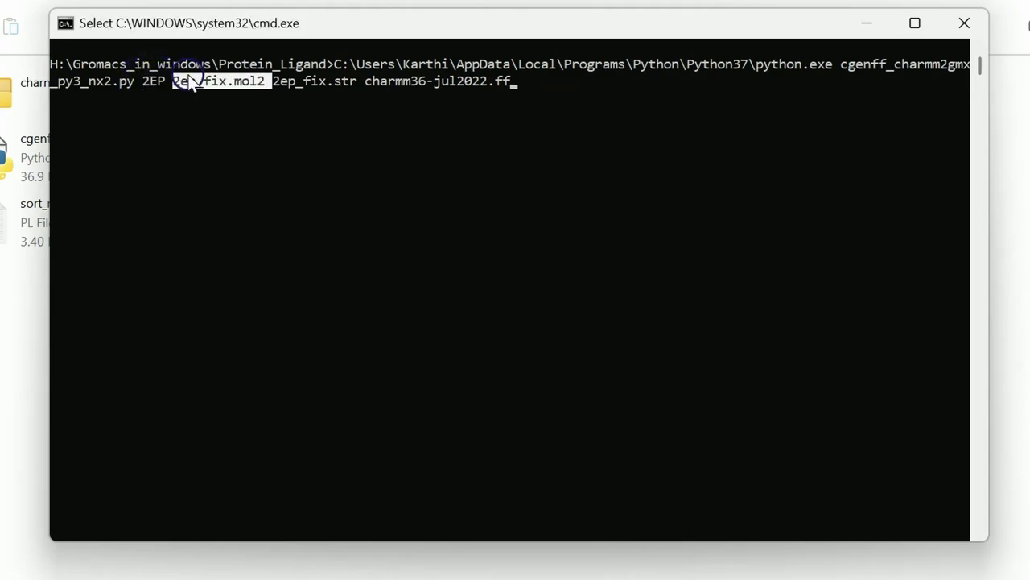
double_click(305, 81)
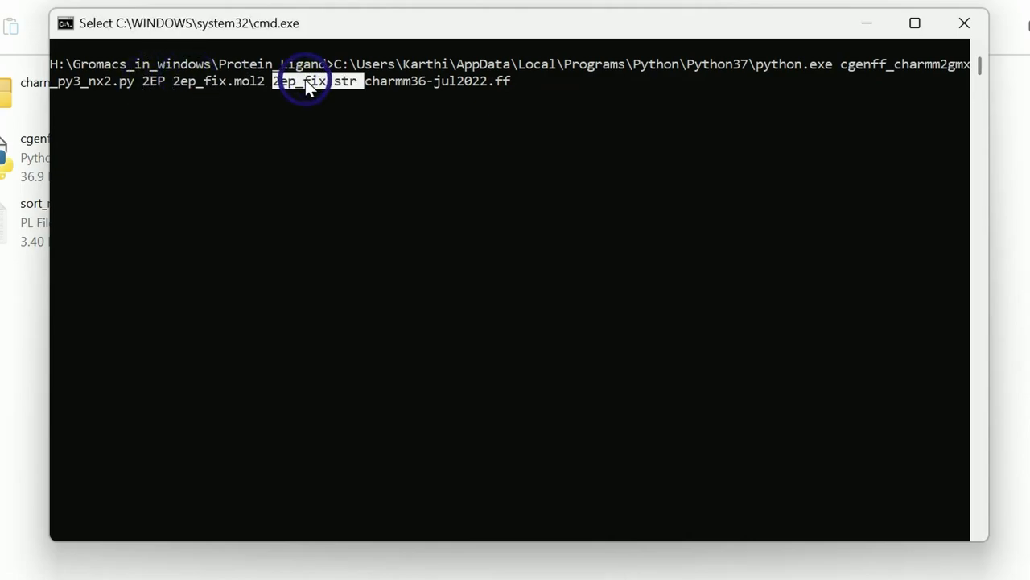
double_click(383, 81)
right_click(508, 81)
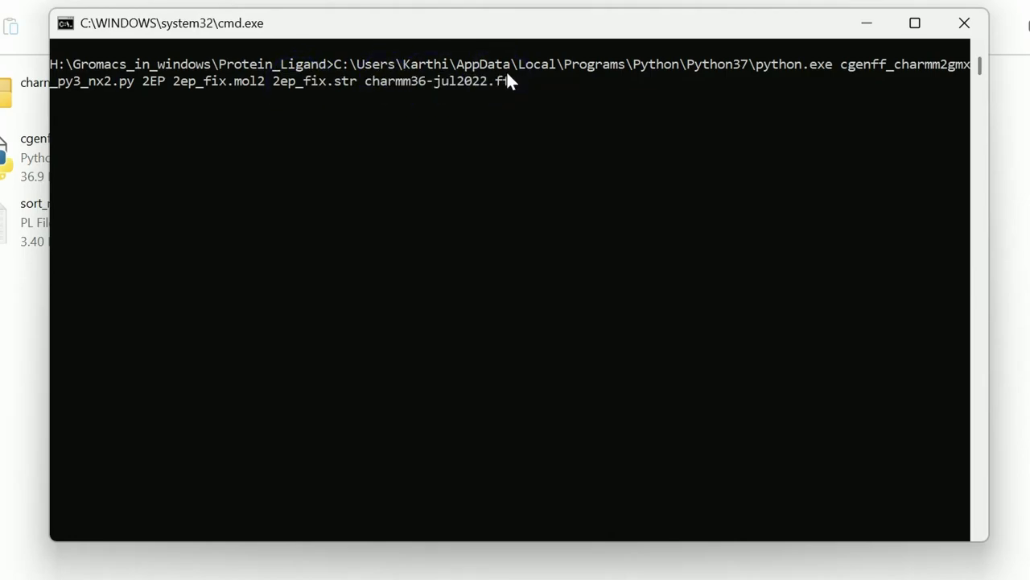
Run the conversion and highlight the tested Python 3.5.2/3.7.3 and NetworkX 2.3 versions.
key(Return)
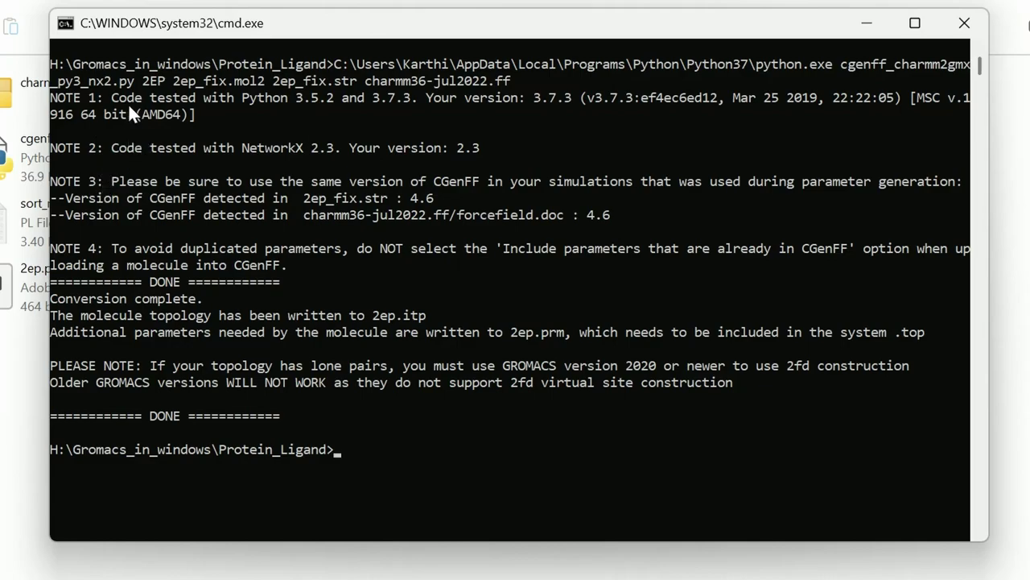
double_click(380, 103)
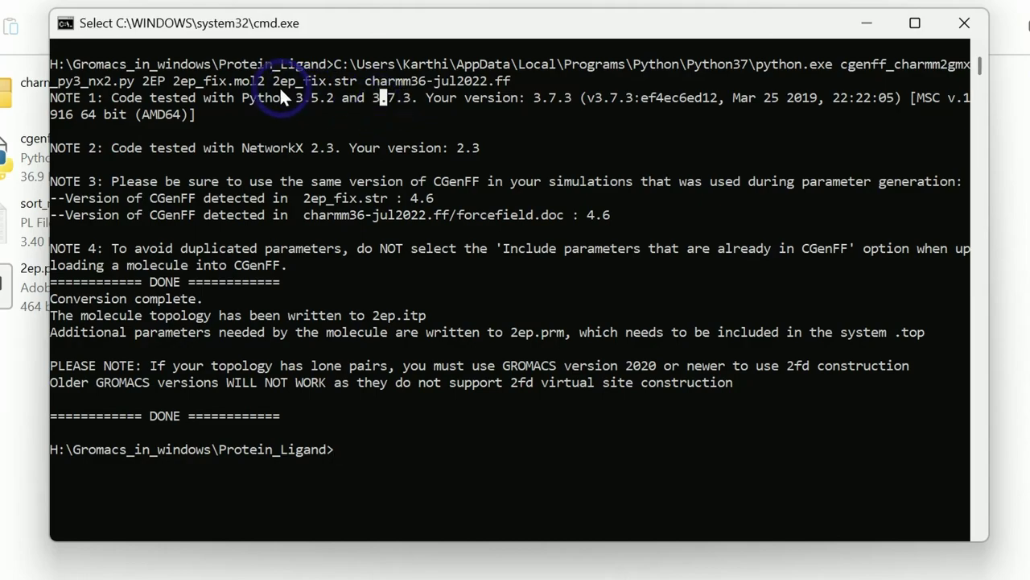
drag(242, 97, 414, 101)
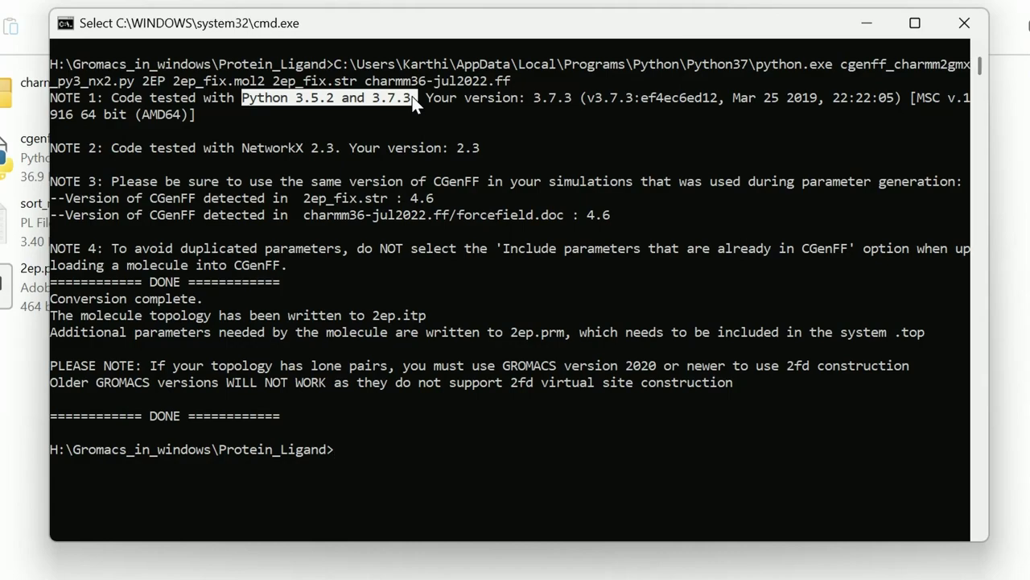
click(309, 148)
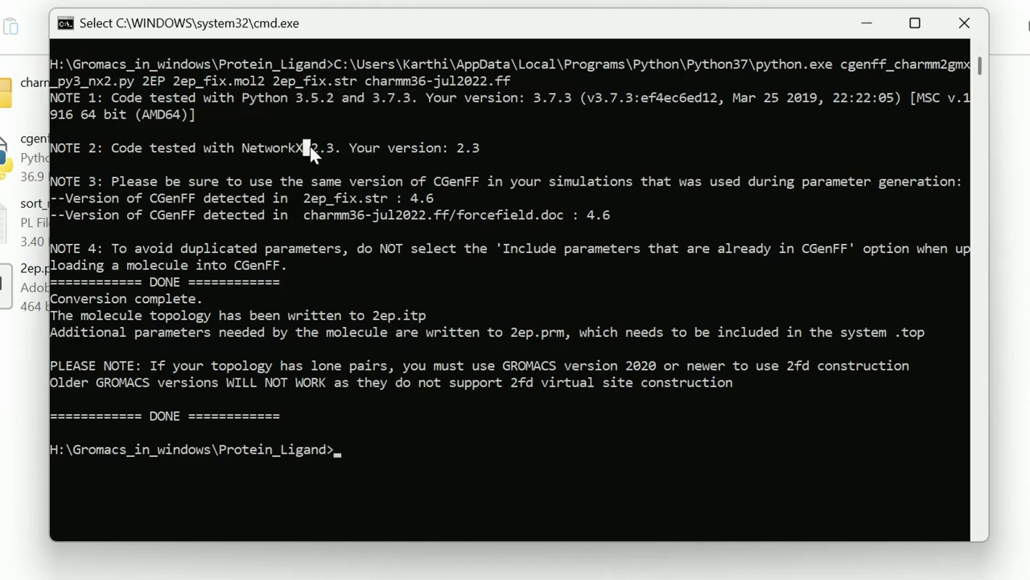
double_click(310, 146)
double_click(332, 146)
double_click(472, 150)
click(320, 178)
Highlight the CGenFF versions and the 2ep.itp written line, then show 2ep.itp in the folder.
double_click(416, 196)
double_click(589, 214)
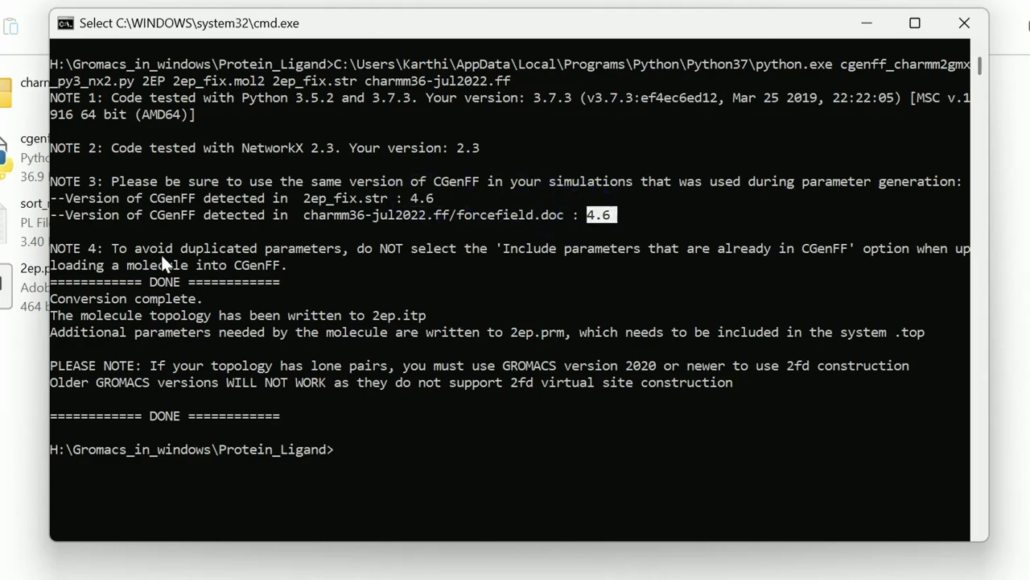
drag(72, 316, 429, 322)
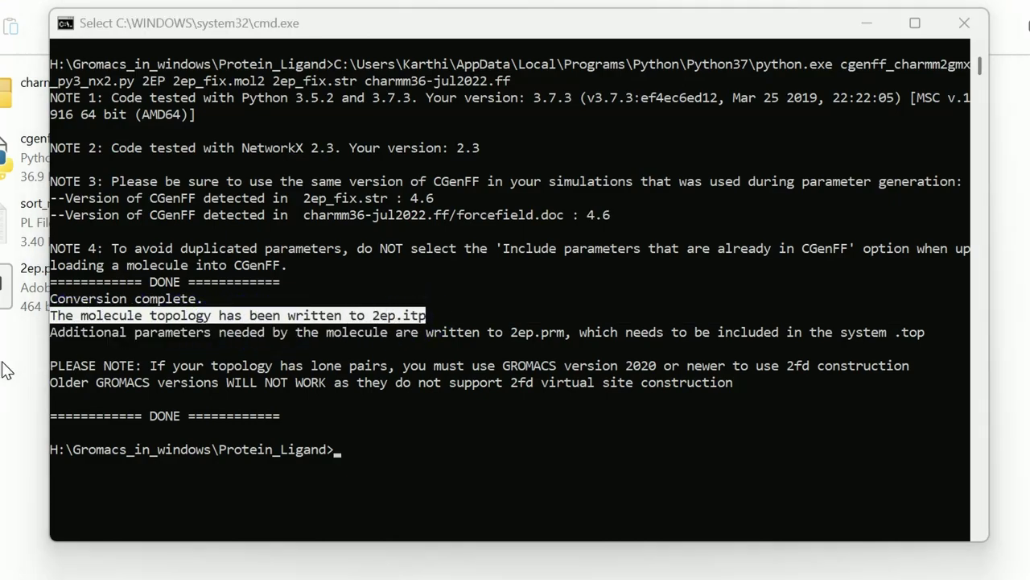
click(8, 364)
click(351, 280)
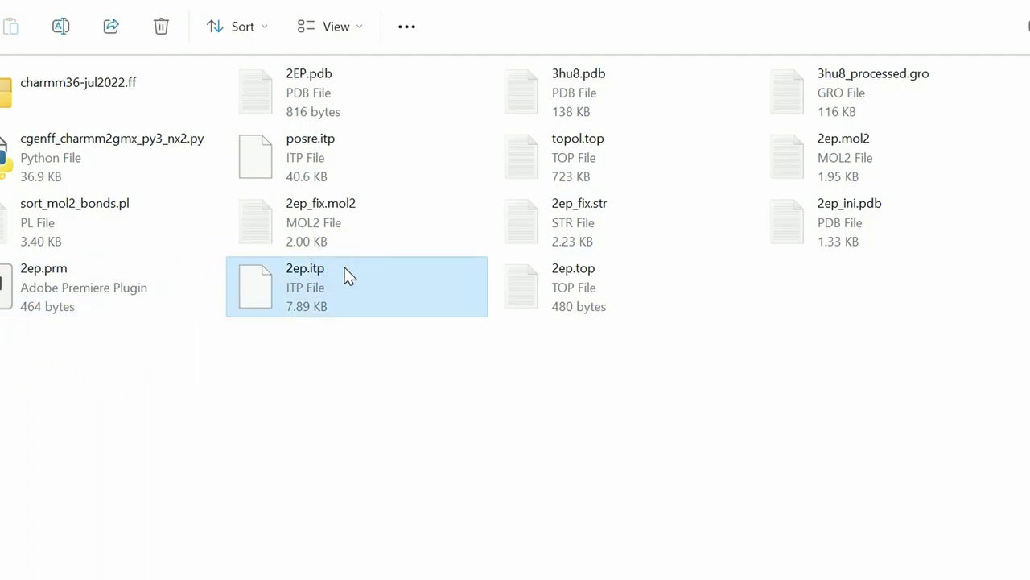
Highlight the 2ep.prm note in the output, then refresh the Protein_Ligand folder listing.
key(alt+Tab)
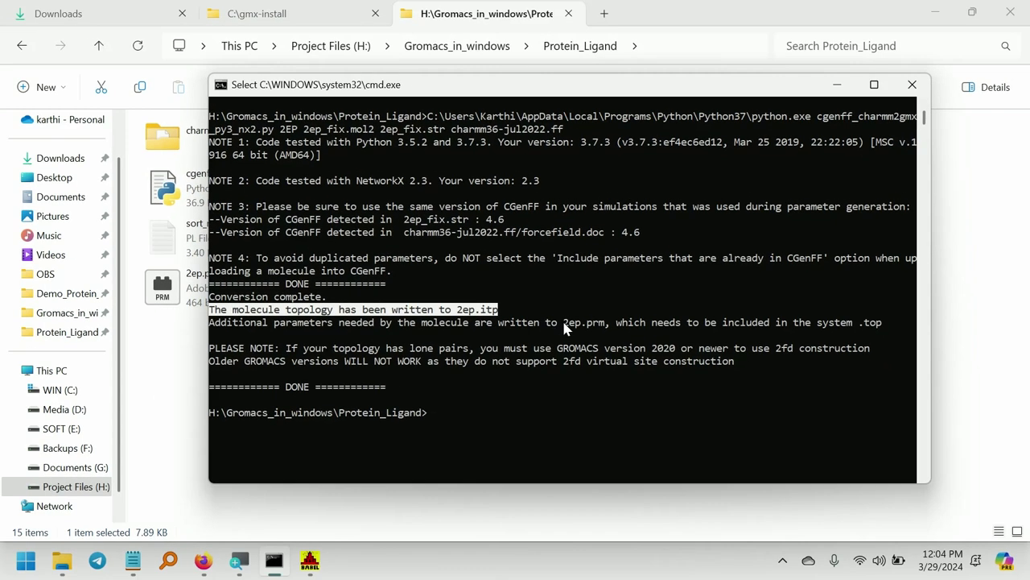
drag(562, 318, 615, 324)
click(159, 381)
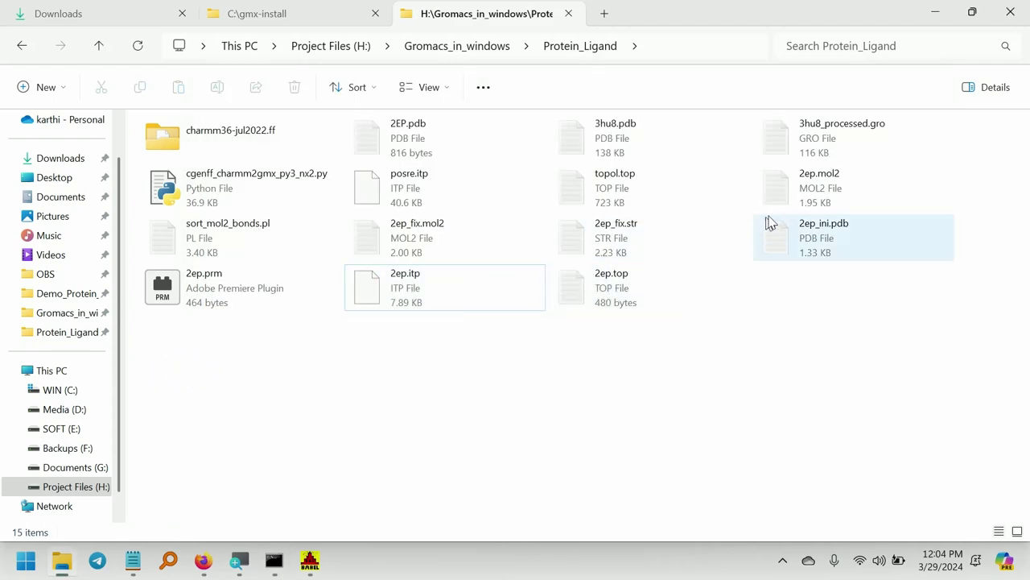
right_click(554, 390)
click(657, 243)
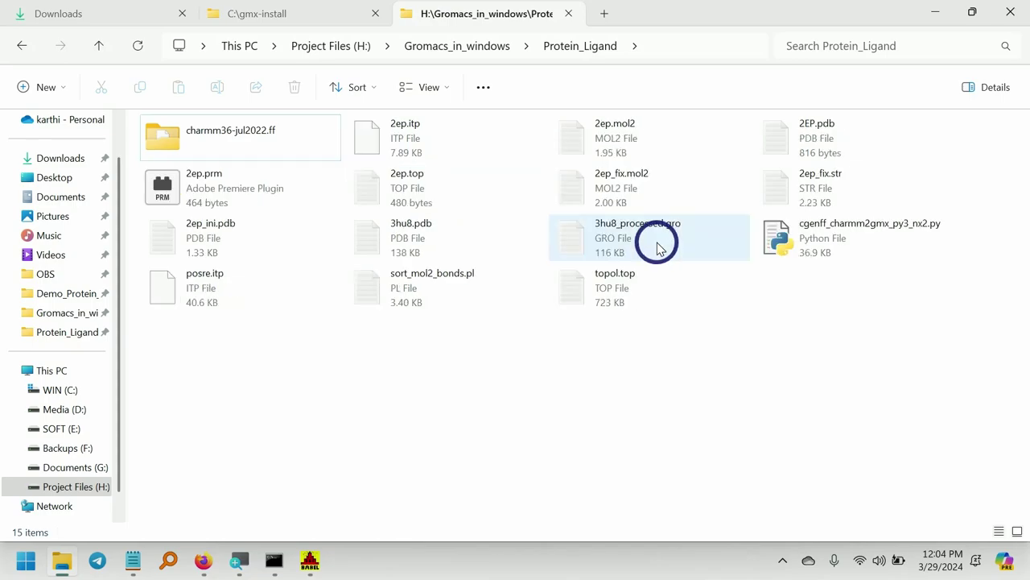
Select 3hu8.pdb and 2ep.prm in the folder, then return to Command Prompt.
click(532, 235)
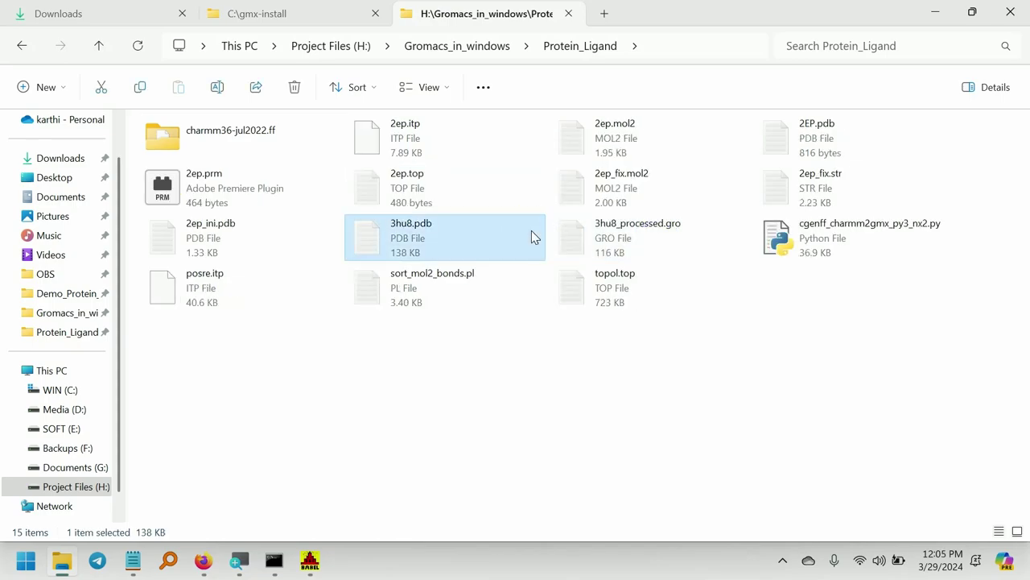
click(241, 187)
click(269, 440)
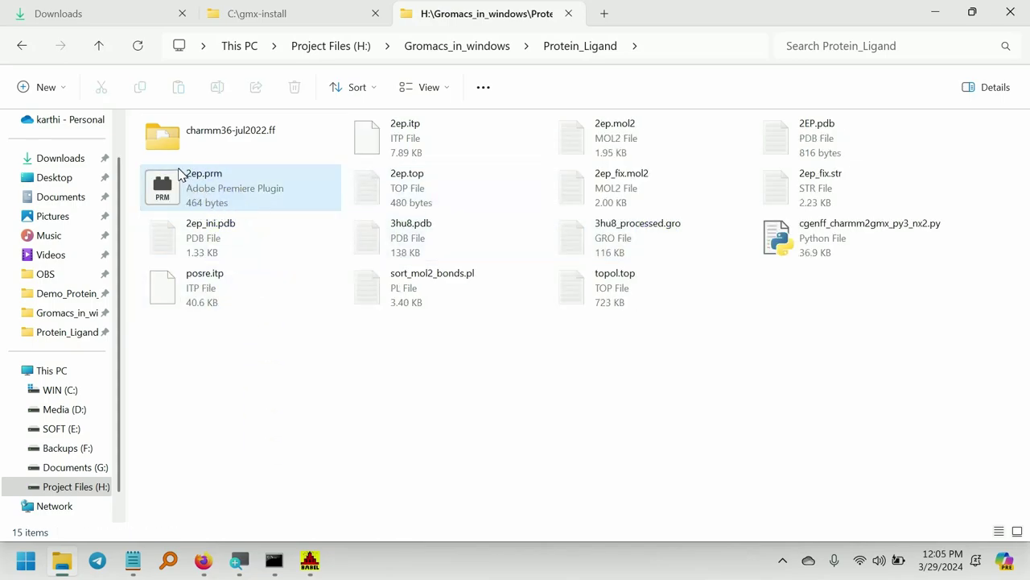
click(273, 561)
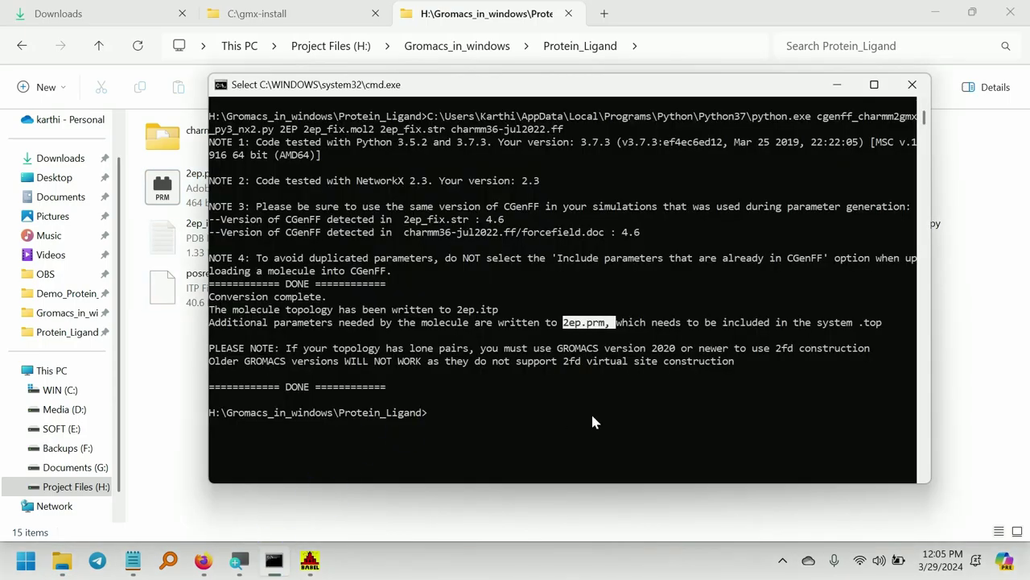
double_click(834, 324)
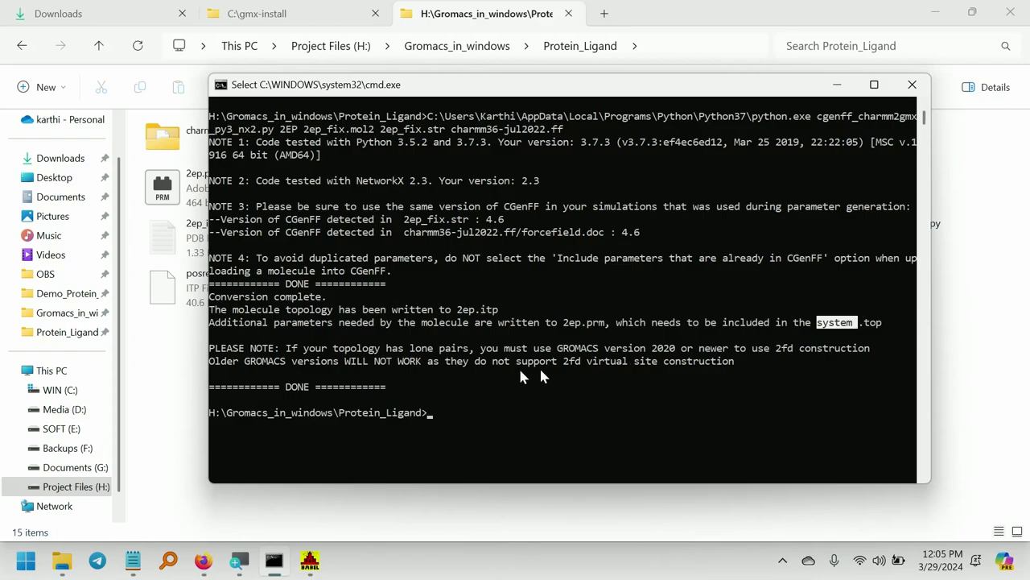
scroll(428, 371, down, 4)
scroll(431, 381, down, 3)
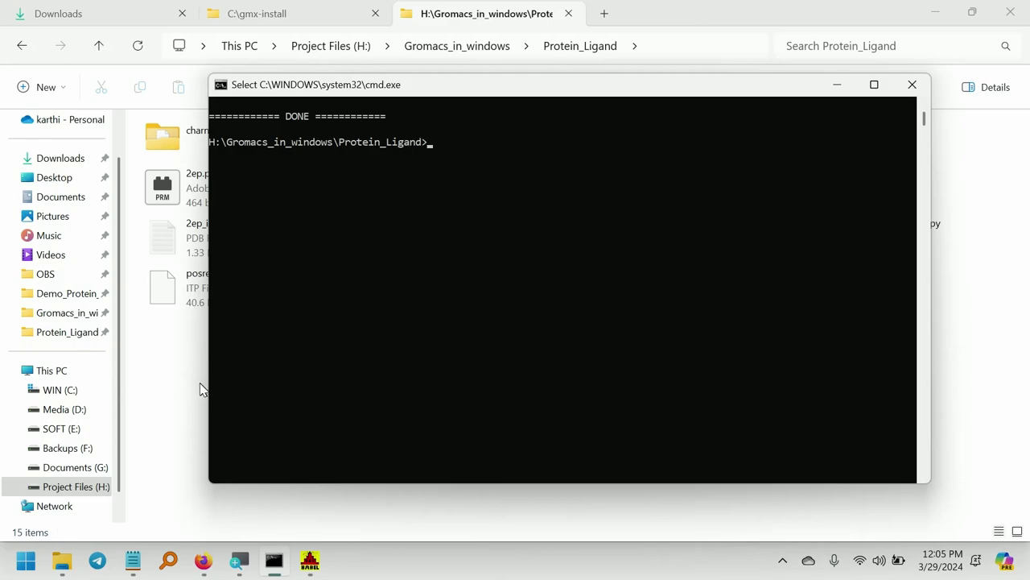
scroll(409, 333, down, 1)
scroll(409, 333, down, 1)
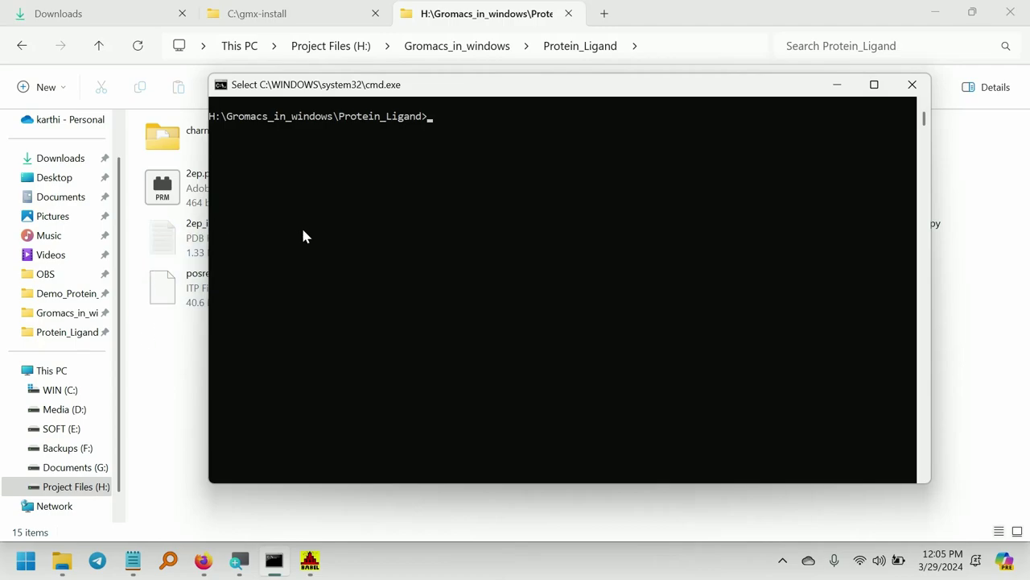
text(gmx editc)
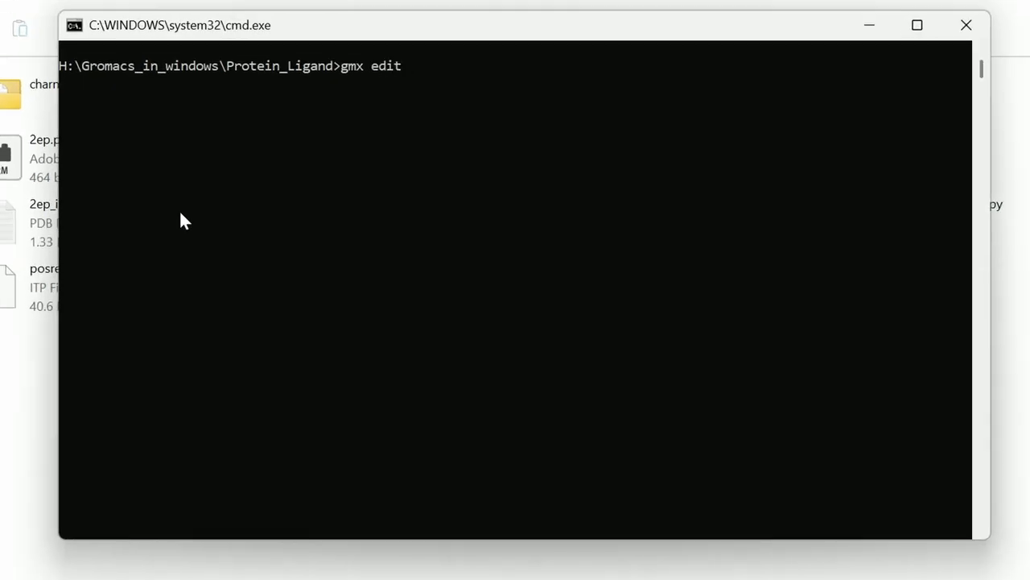
text(onf -f 2ep.itp)
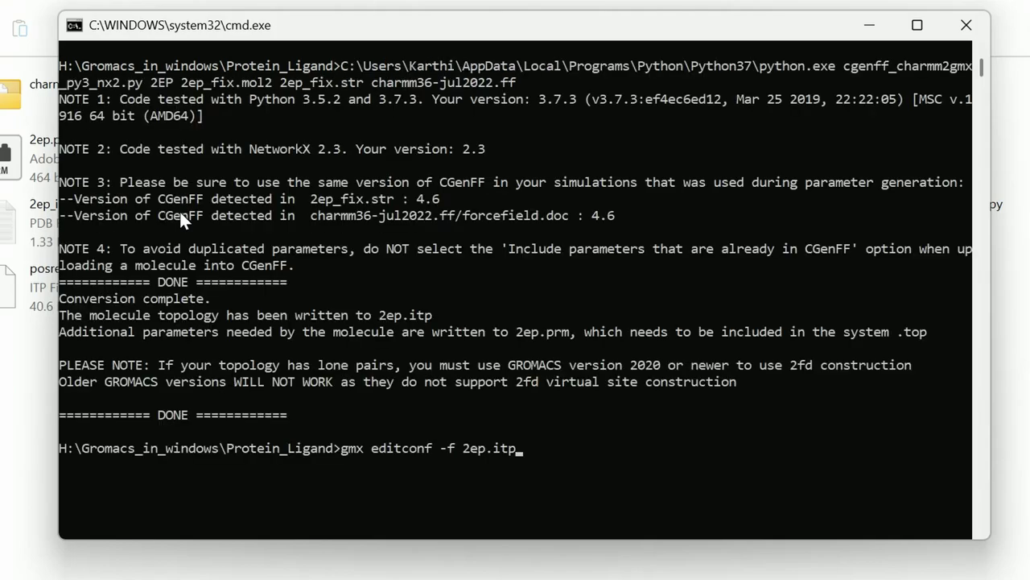
Run gmx editconf -f 2ep_ini.pdb -o 2ep.gro, which reads the 20 ligand atoms.
key(Tab)
key(Tab)
key(Tab)
key(Tab)
key(Tab)
key(Tab)
key(Tab)
key(BackSpace)
key(BackSpace)
key(BackSpace)
key(BackSpace)
text(_i)
key(Tab)
text(ep.gro)
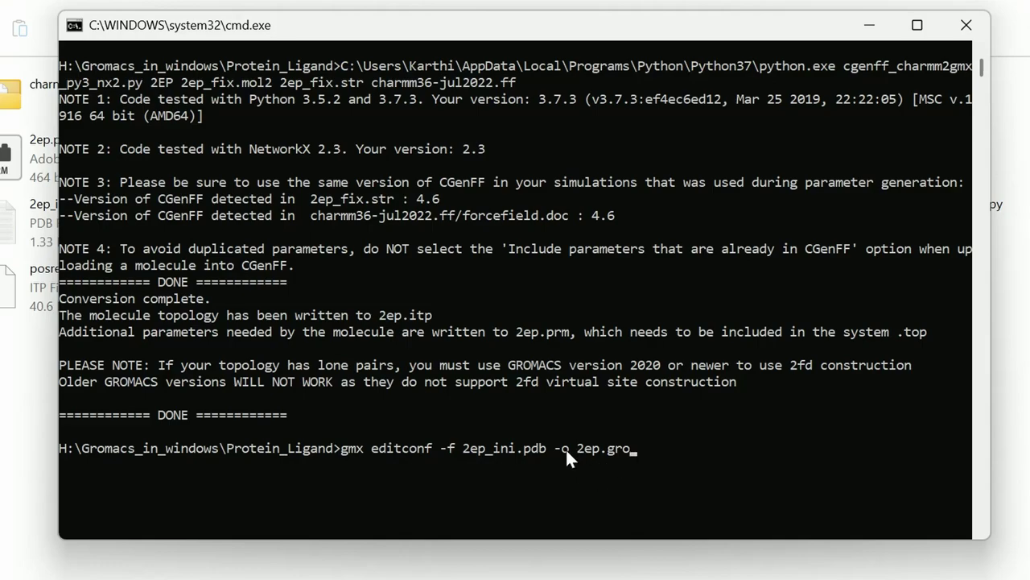
scroll(618, 463, down, 7)
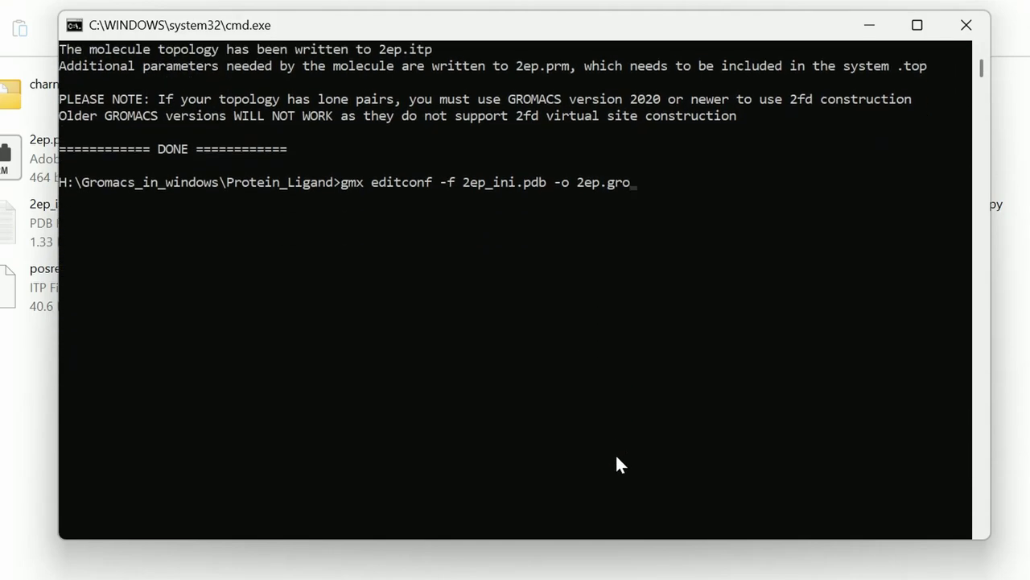
key(Return)
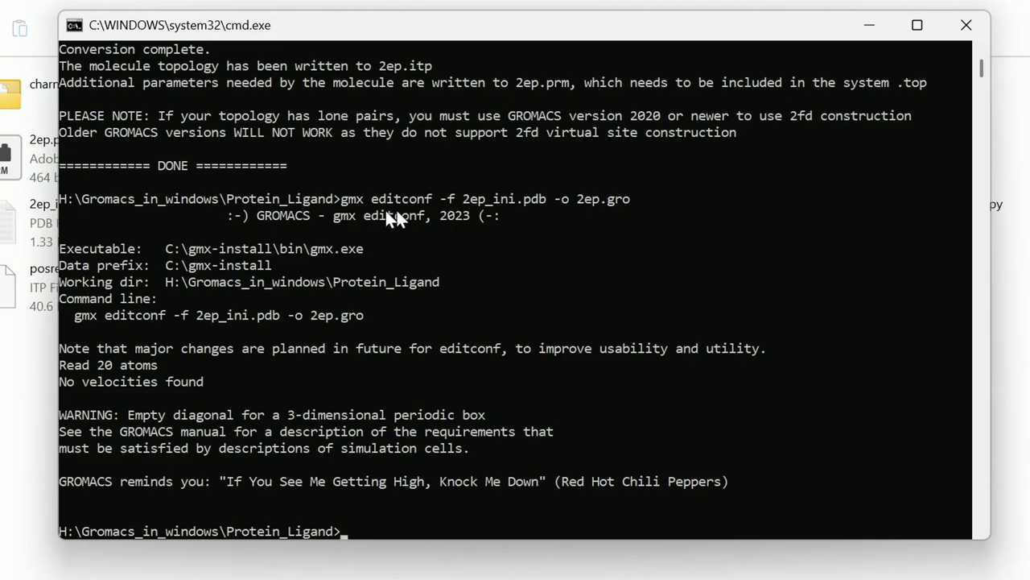
drag(69, 198, 625, 202)
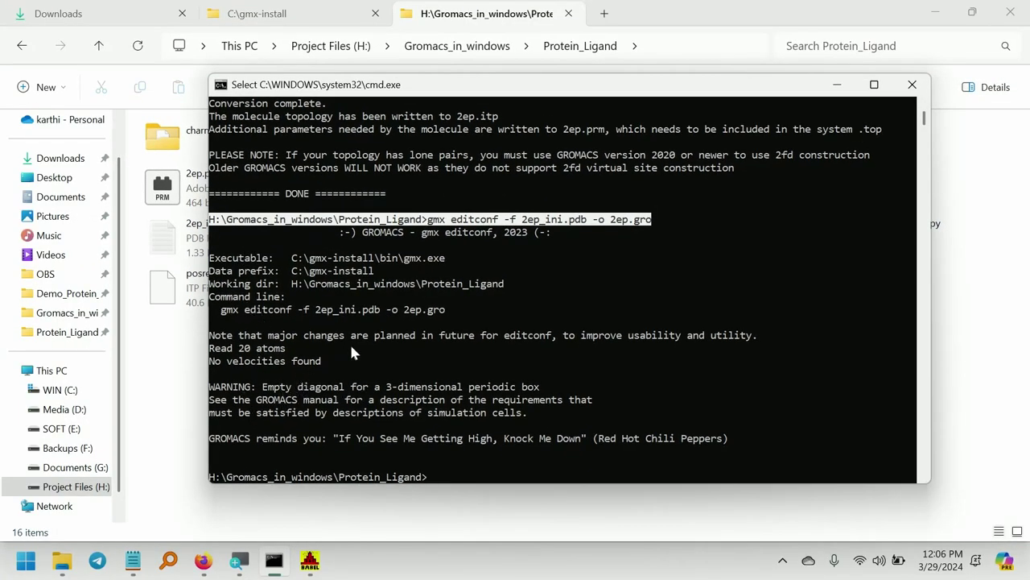
Select 2ep.gro together with 3hu8_processed.gro and open both in Notepad.
click(182, 356)
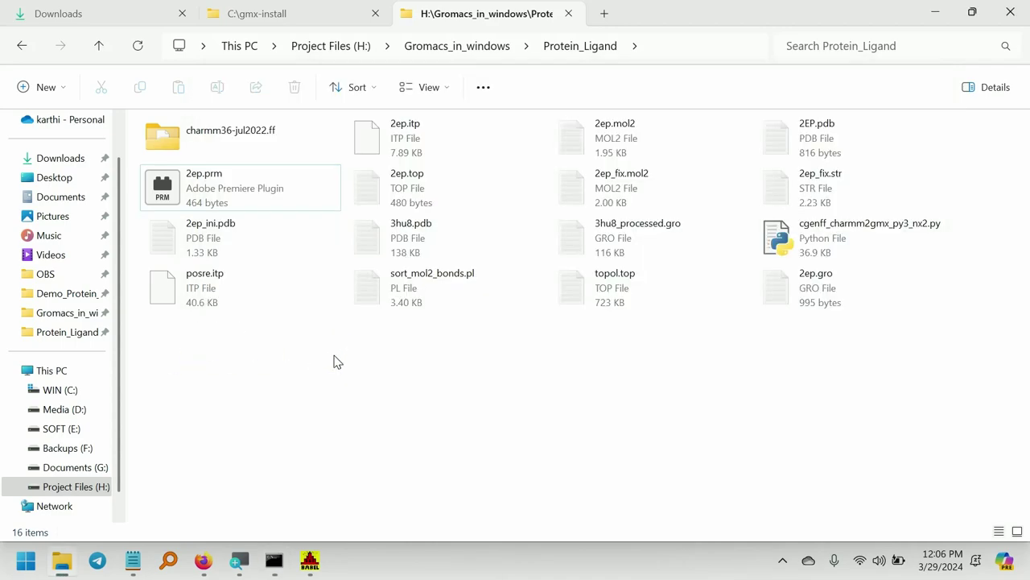
click(818, 285)
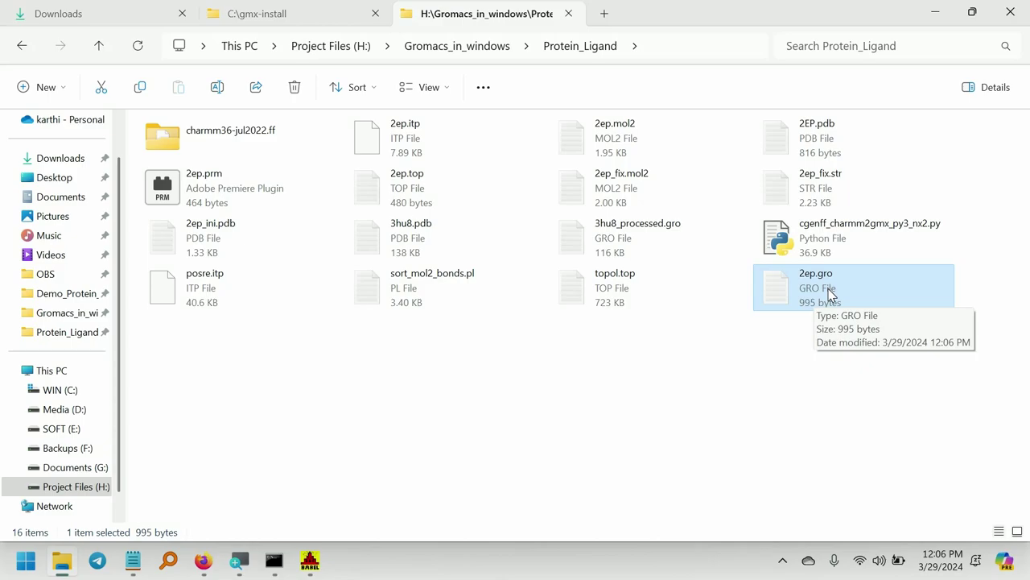
click(805, 445)
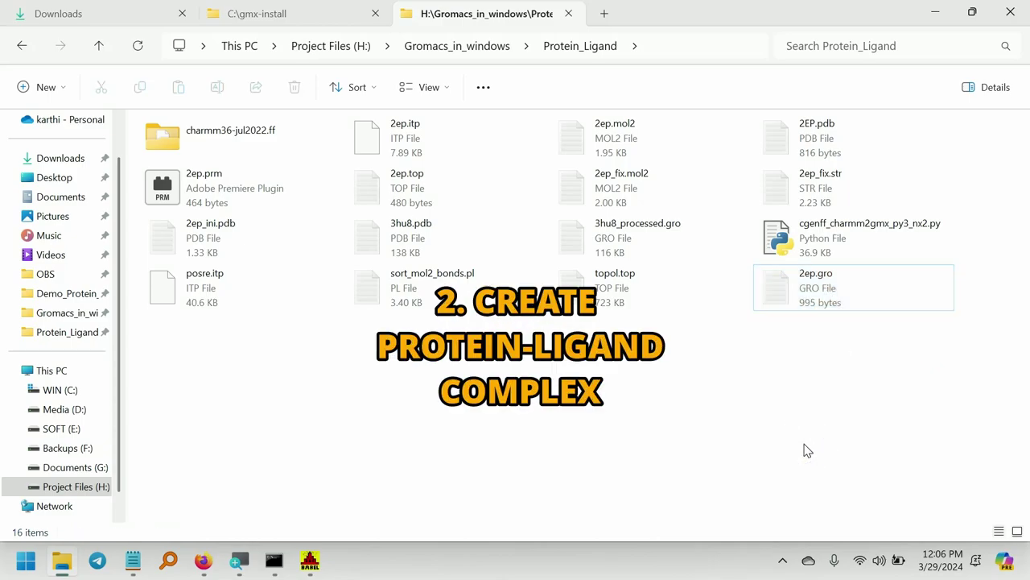
click(827, 281)
click(937, 290)
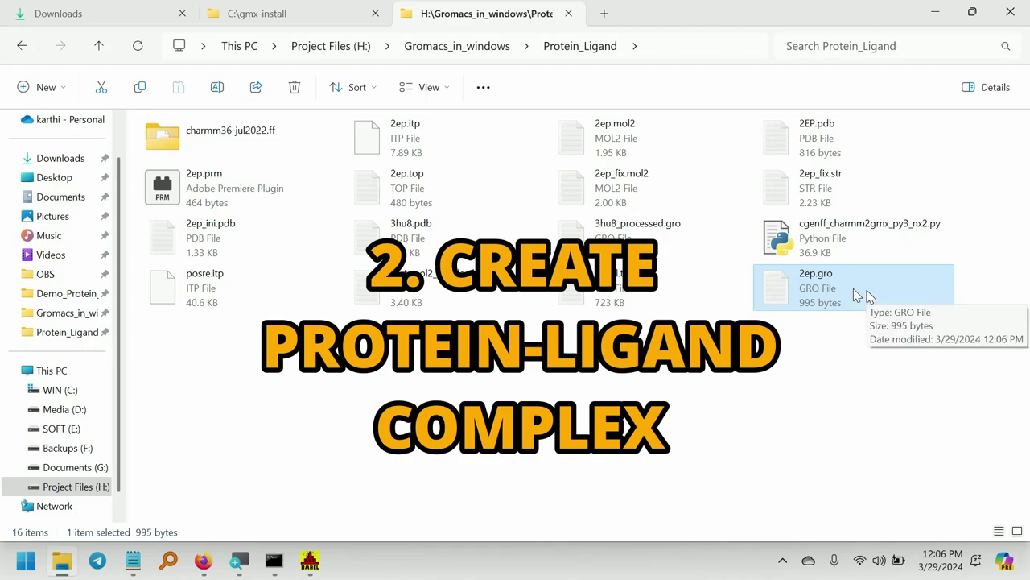
ctrl+click(664, 240)
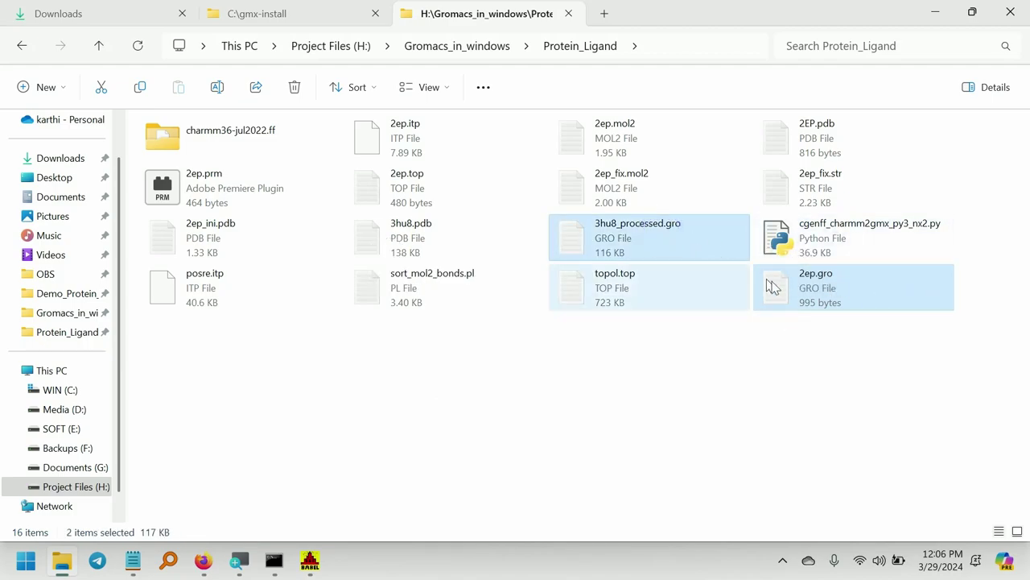
double_click(685, 244)
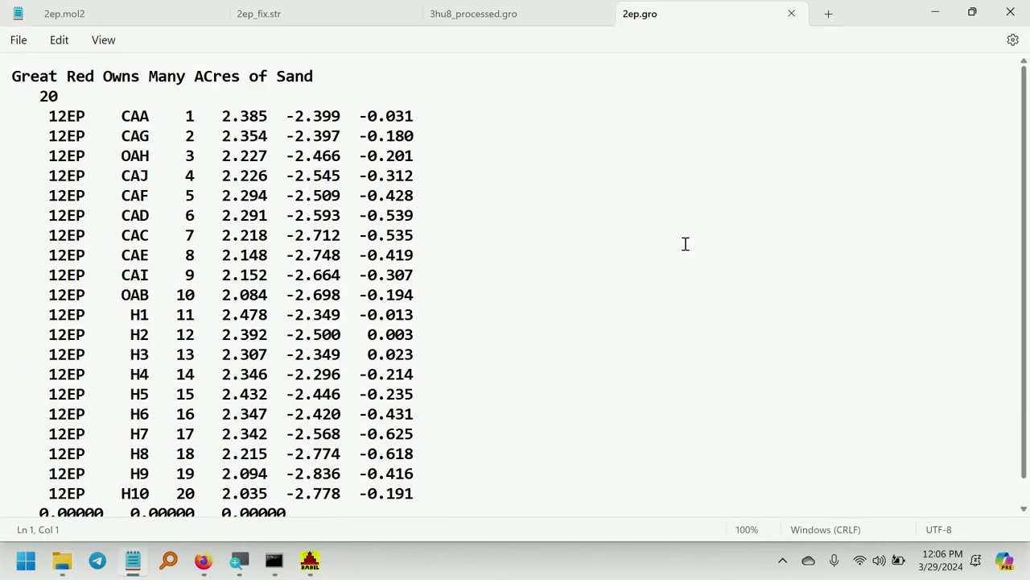
Close 2ep.mol2 and 2ep_fix.str, then copy all 3hu8_processed.gro coordinates into a new document.
click(213, 14)
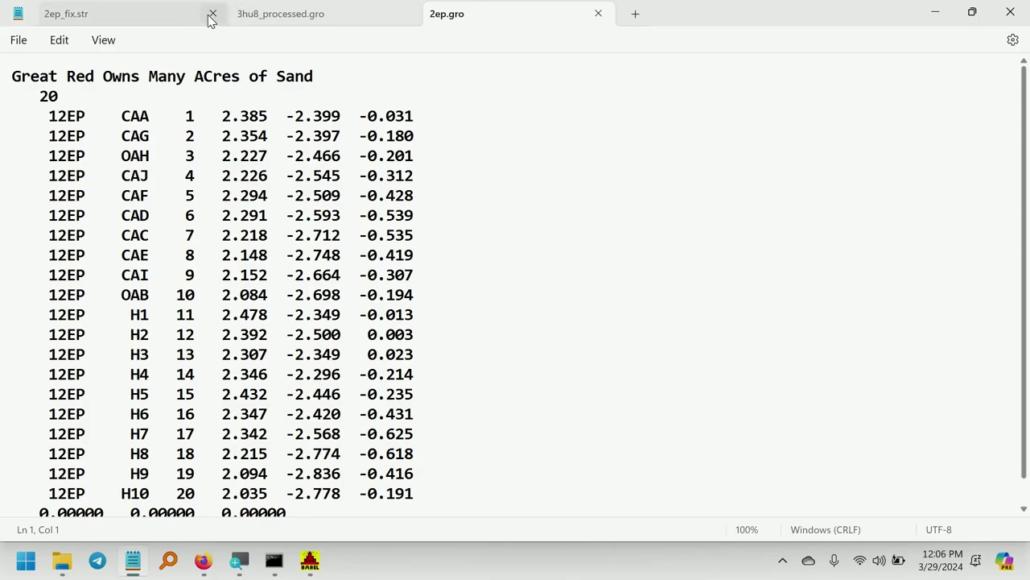
click(212, 14)
click(185, 16)
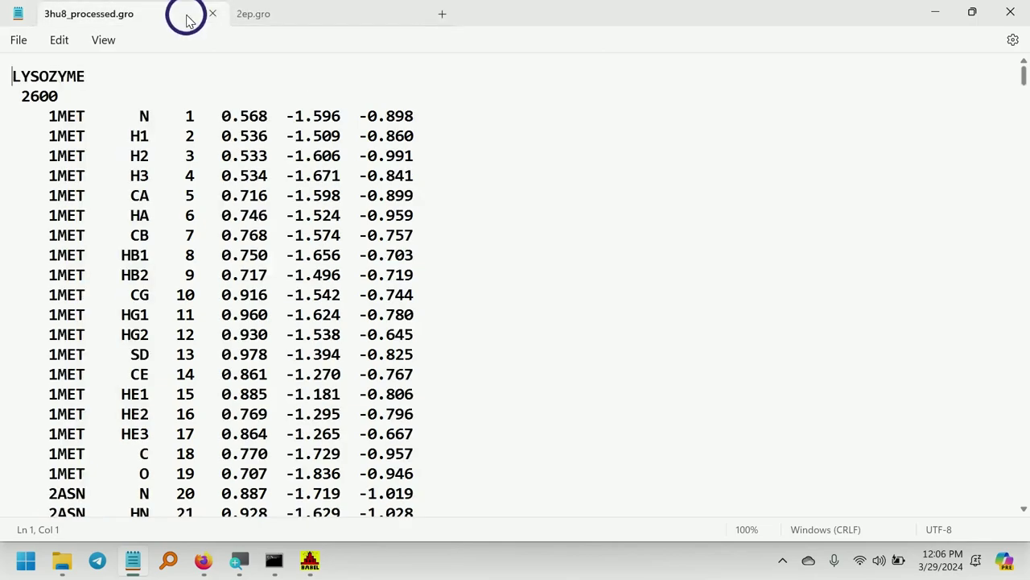
click(315, 16)
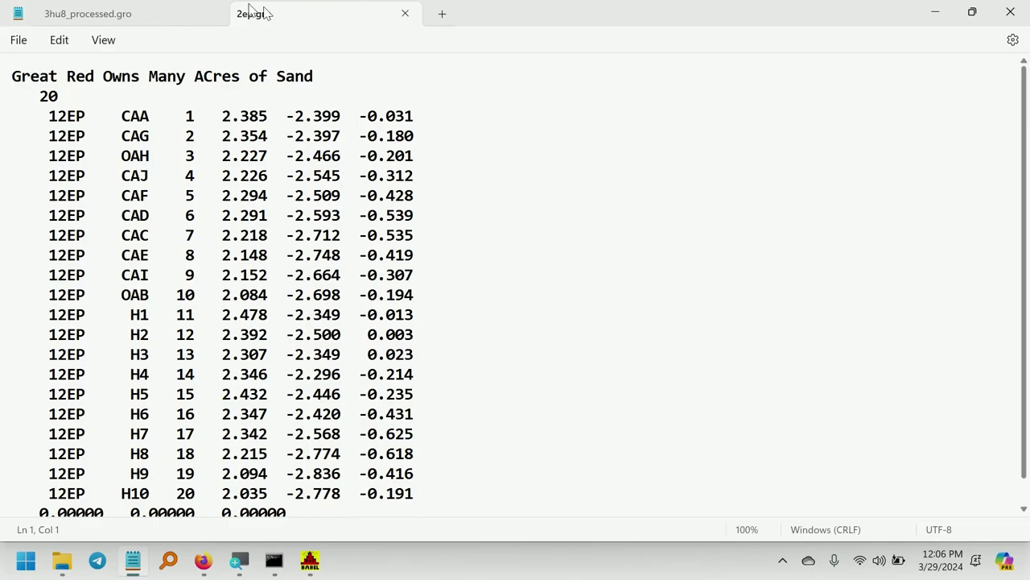
click(122, 13)
click(278, 16)
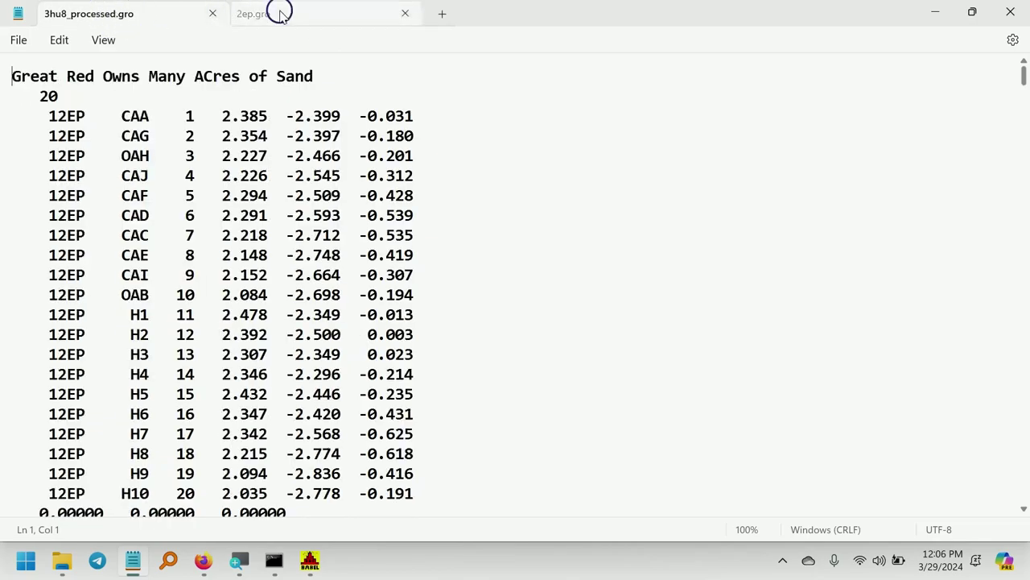
click(169, 14)
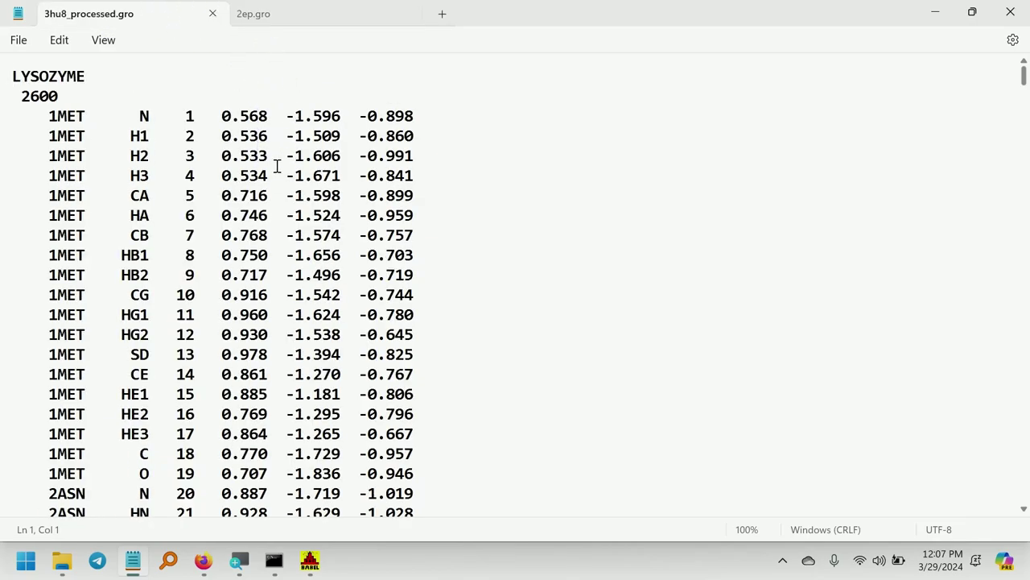
key(ctrl+a)
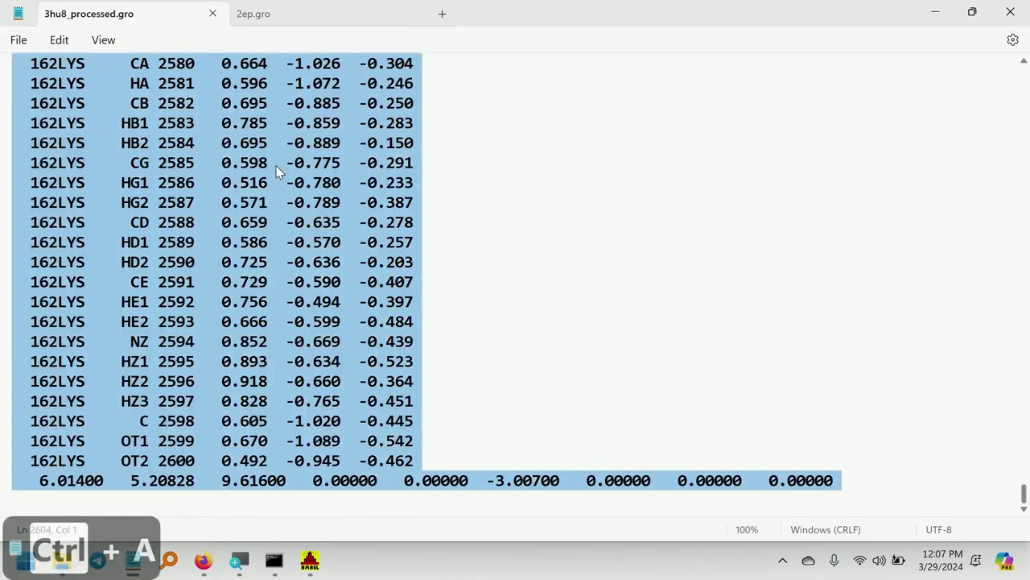
key(ctrl+c)
key(ctrl+n)
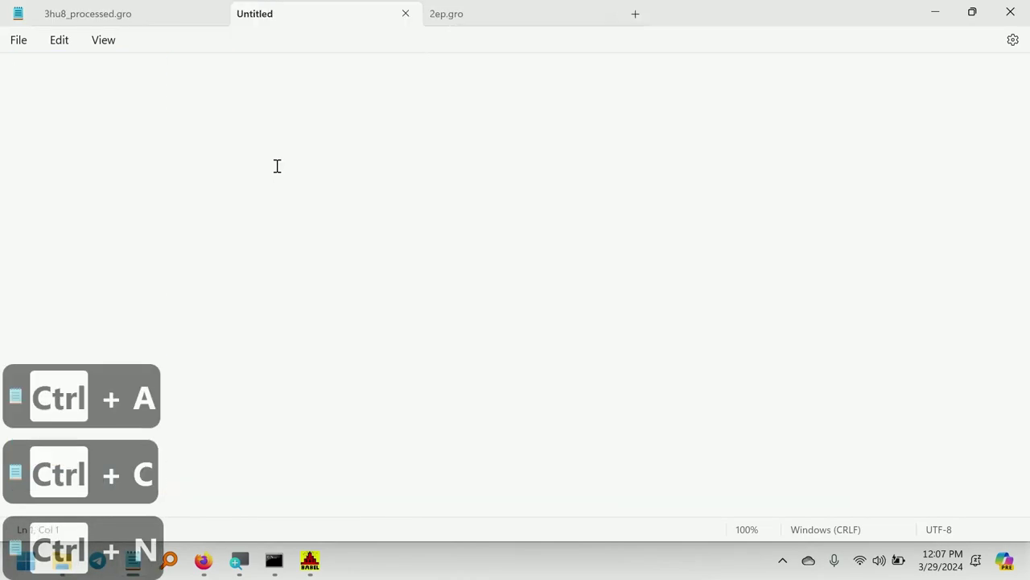
key(ctrl+v)
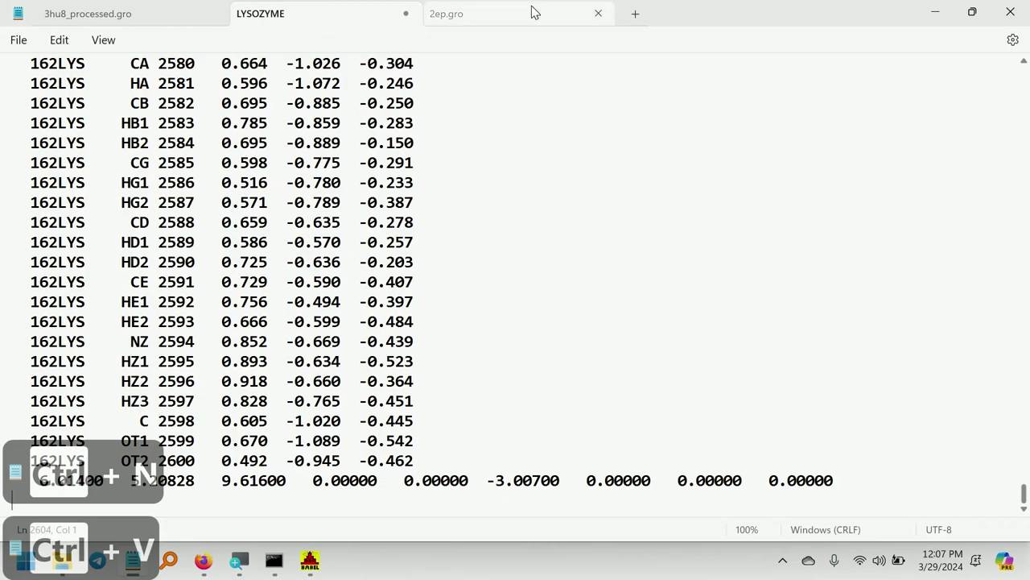
Copy the twenty 12EP ligand lines from 2ep.gro and paste them after the last protein atom.
click(532, 12)
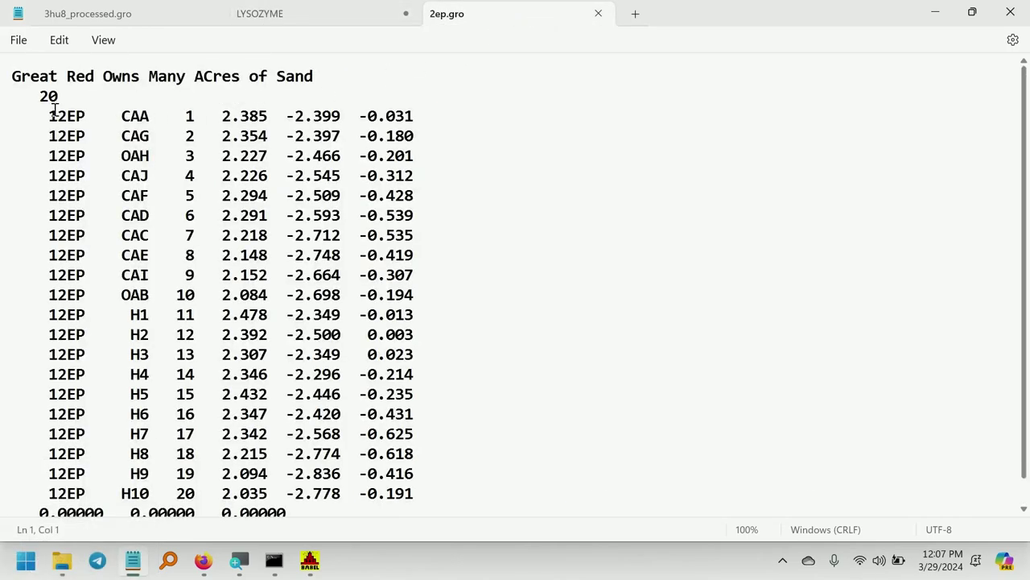
drag(49, 116, 421, 463)
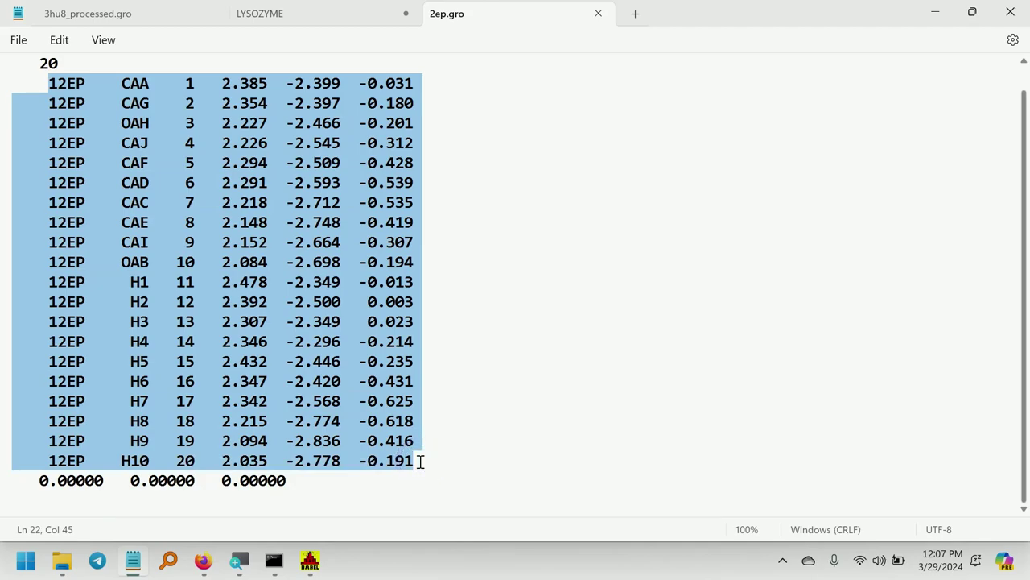
key(ctrl+c)
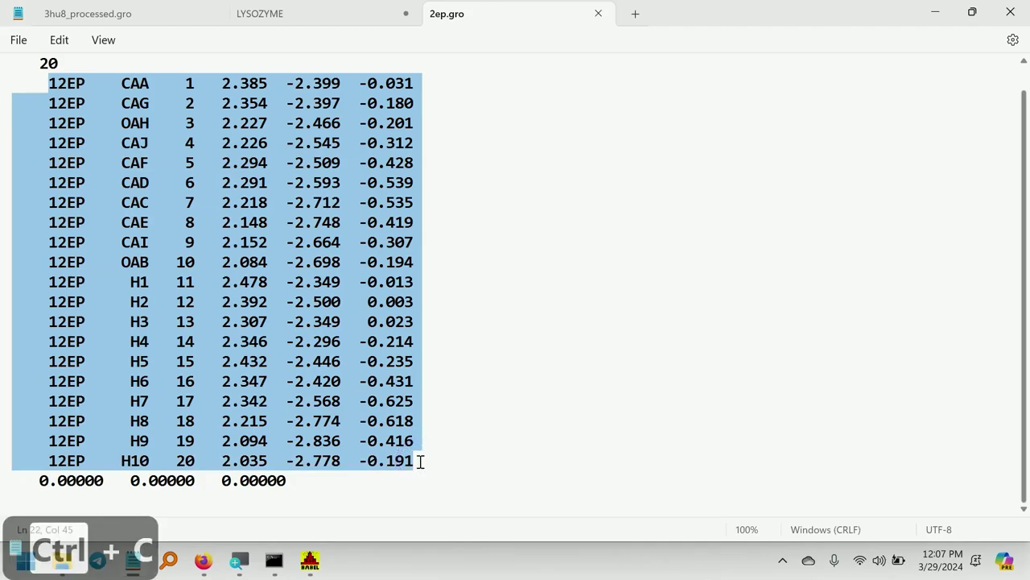
click(304, 14)
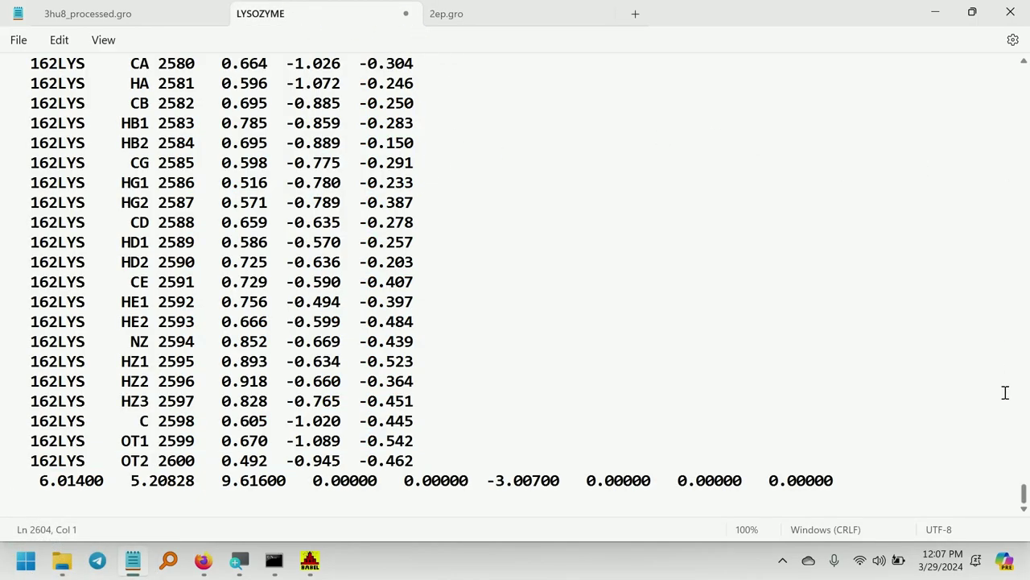
click(413, 462)
key(Return)
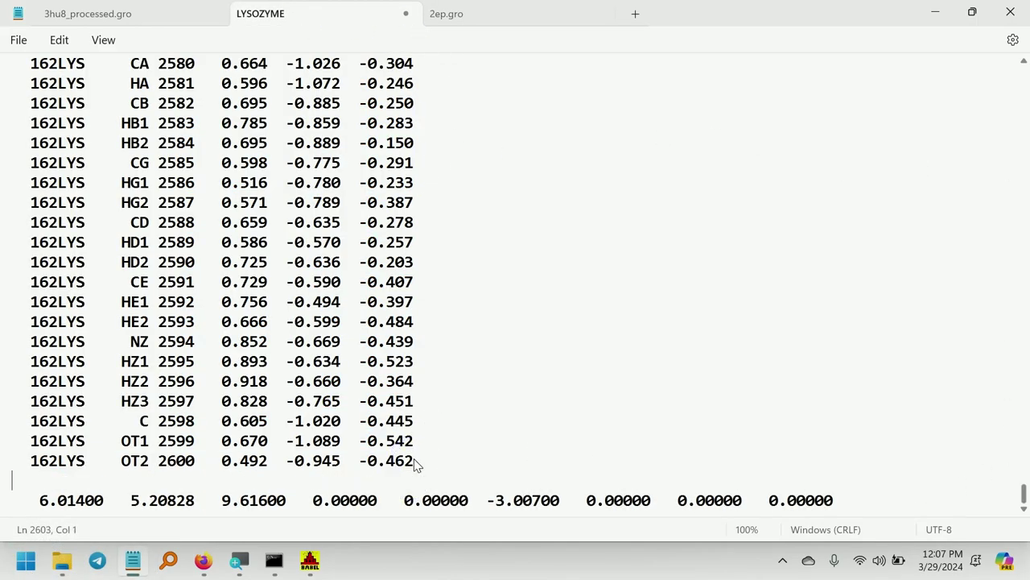
key(ctrl+v)
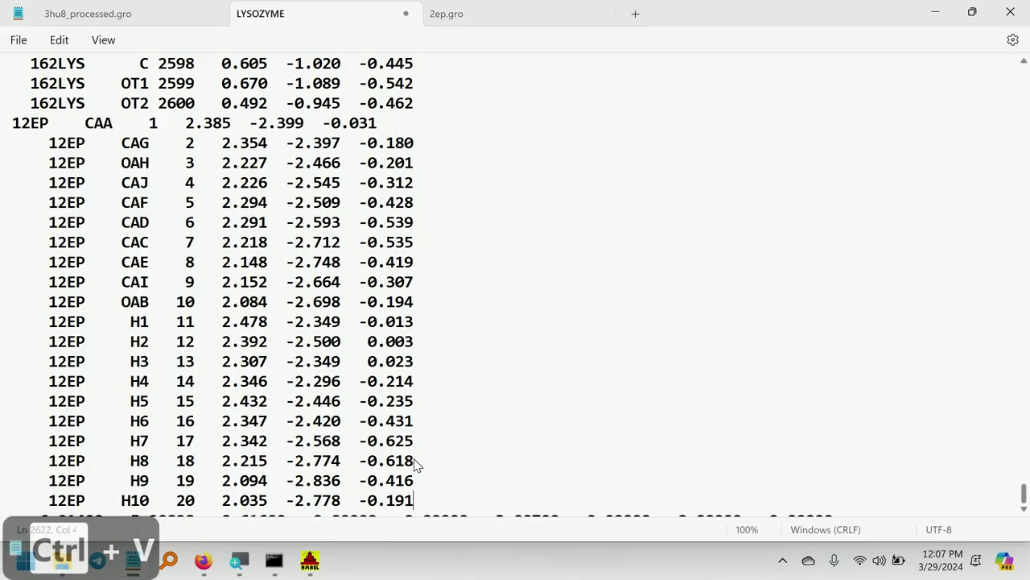
click(13, 125)
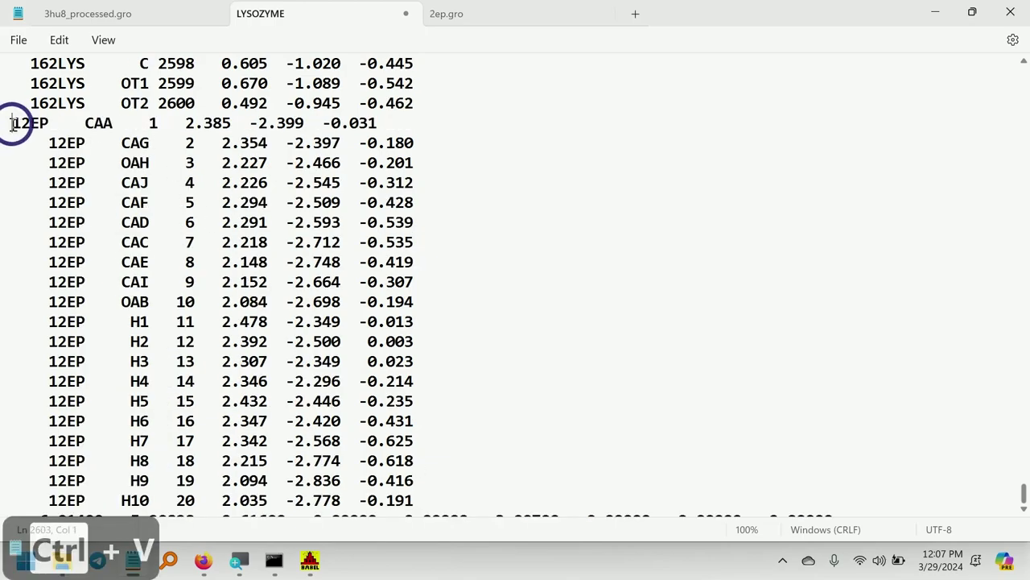
key(Tab)
key(BackSpace)
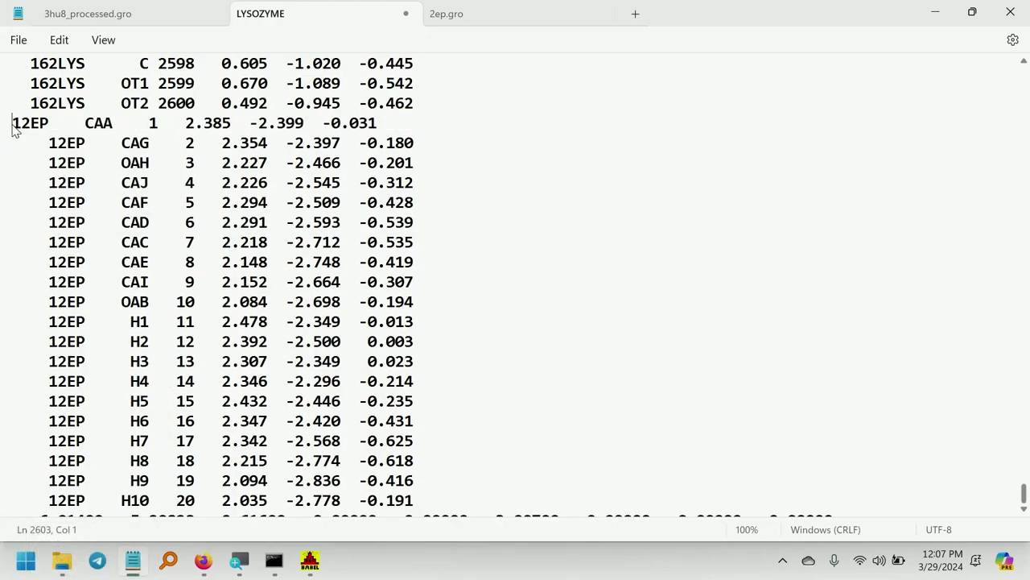
scroll(276, 243, down, 1)
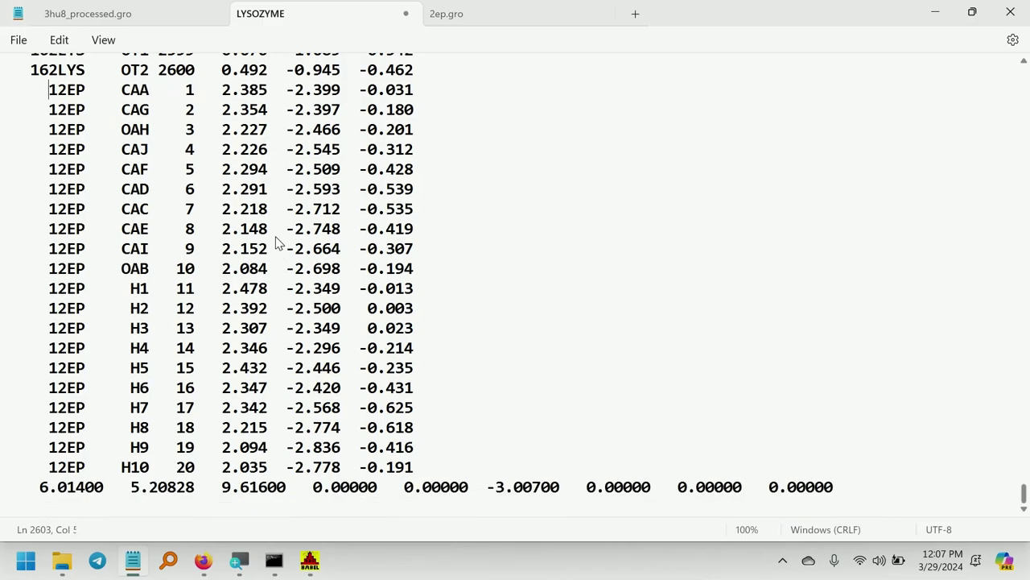
Change the atom count from 2600 to 2620, checking the ligand count in 2ep.gro.
click(496, 10)
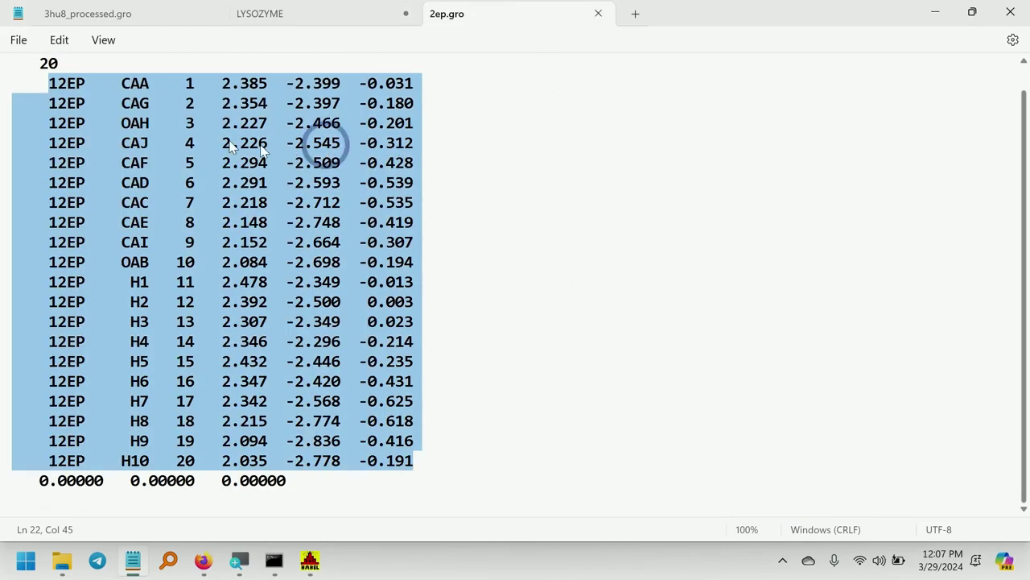
click(54, 63)
key(shift+Right)
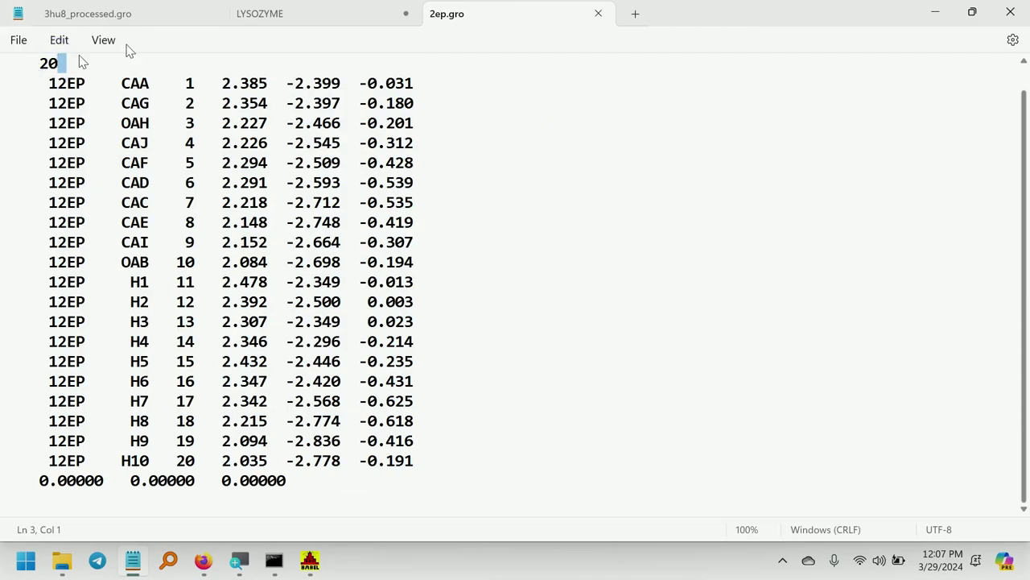
click(287, 13)
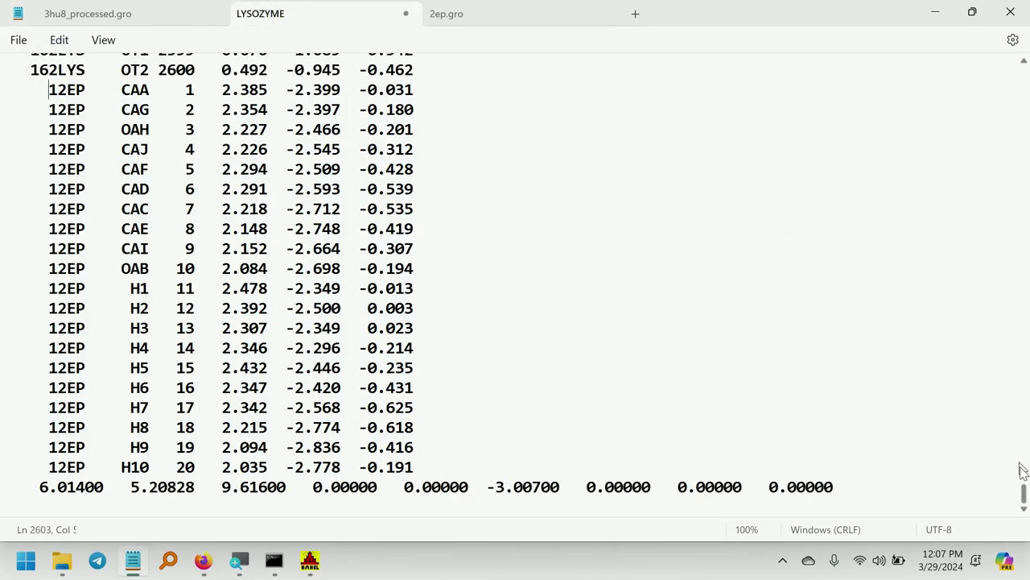
drag(1025, 493, 1025, 60)
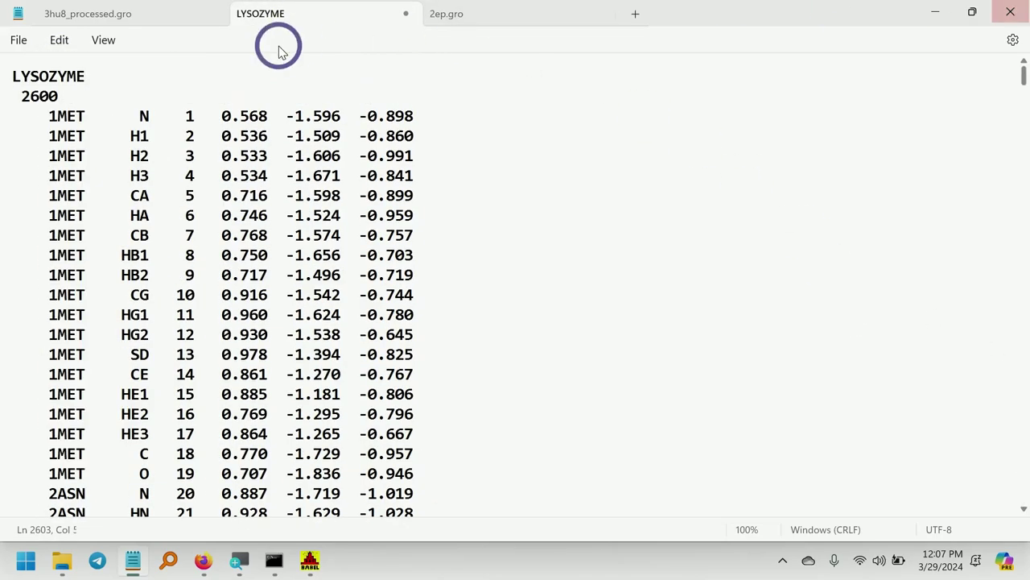
click(93, 92)
key(BackSpace)
key(BackSpace)
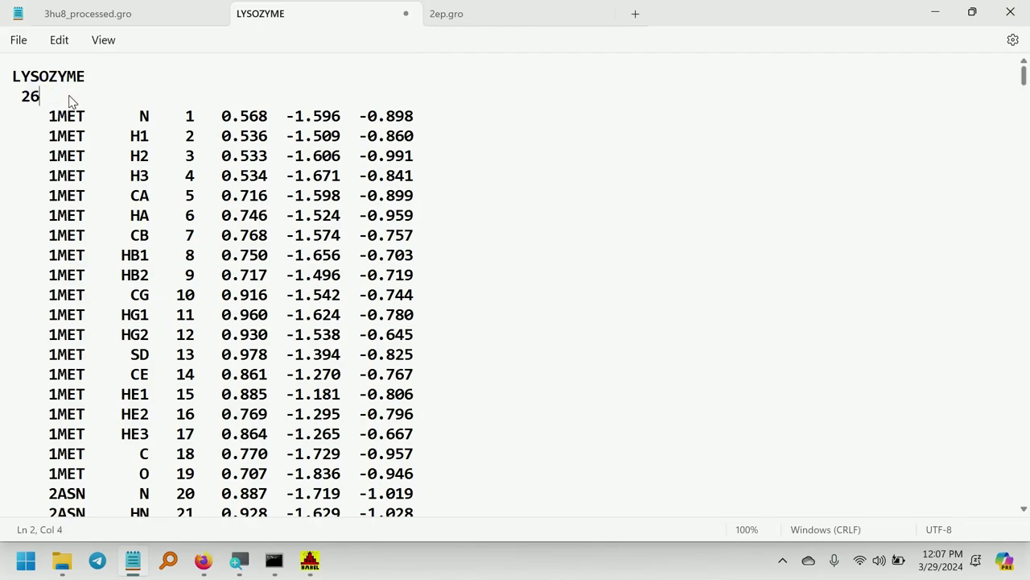
text(20)
click(472, 14)
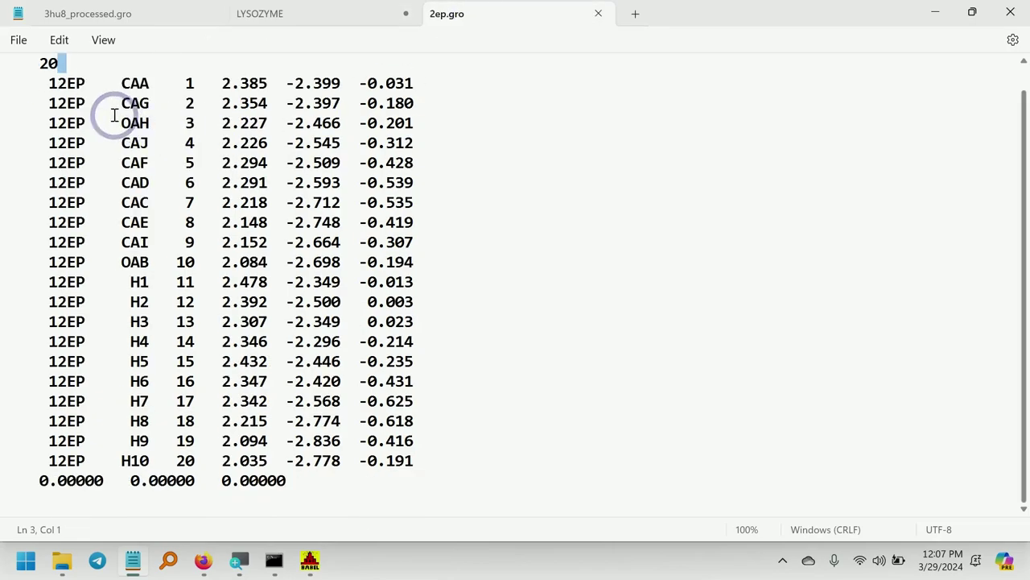
click(338, 14)
Save the combined file as complex.gro with Save as type set to All files (*.*).
key(ctrl+s)
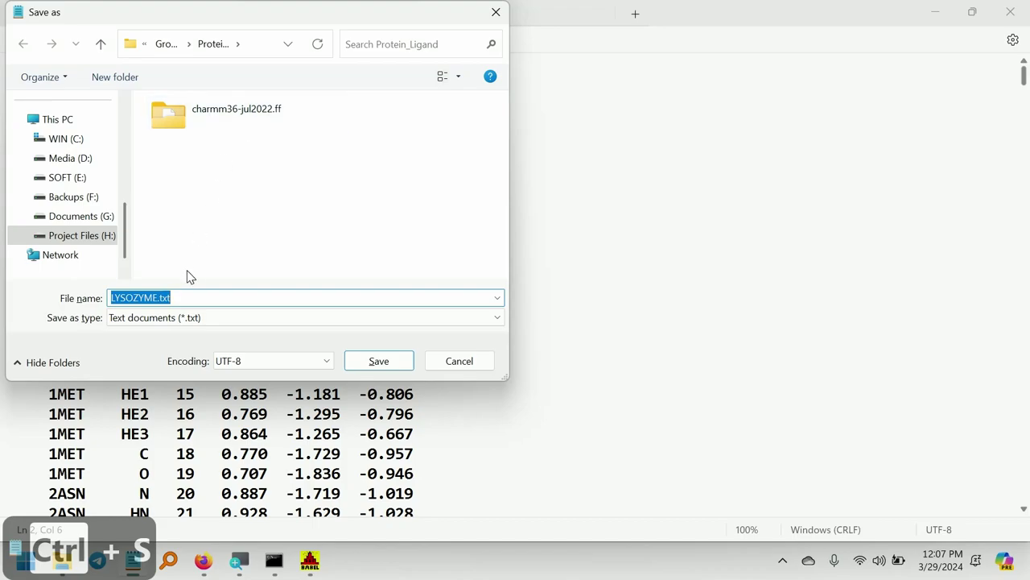
key(BackSpace)
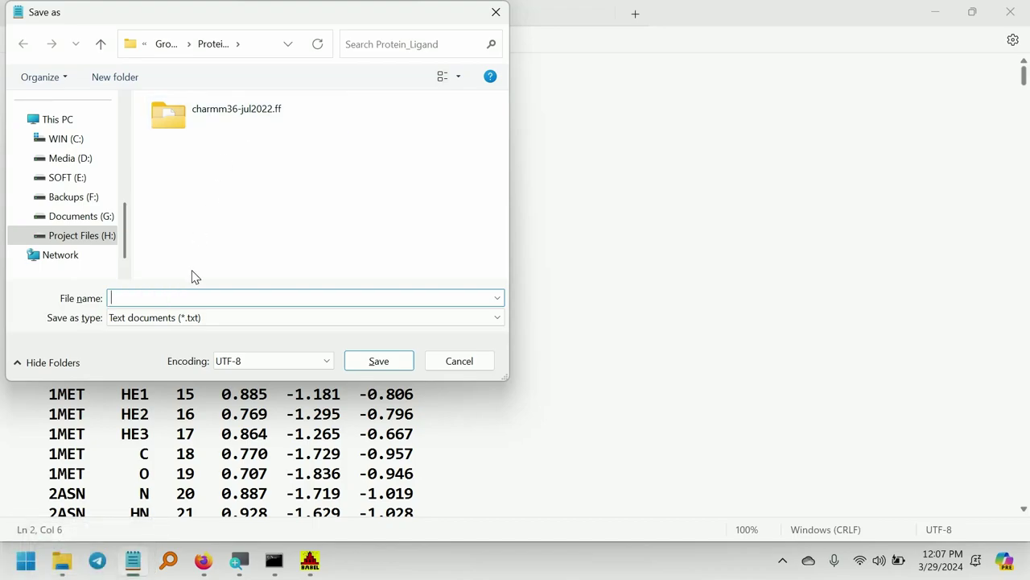
text(complex.gro)
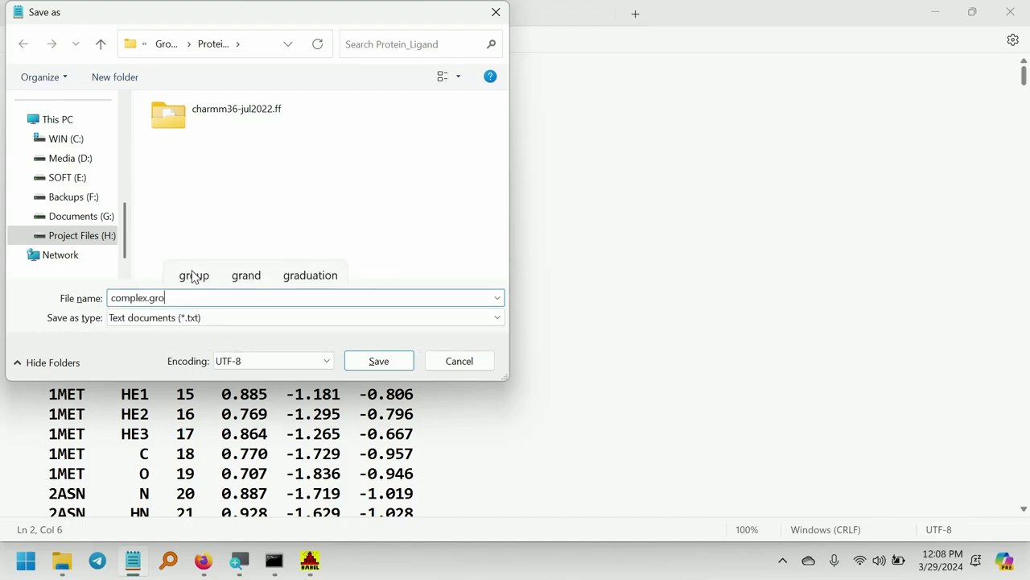
click(134, 322)
click(139, 345)
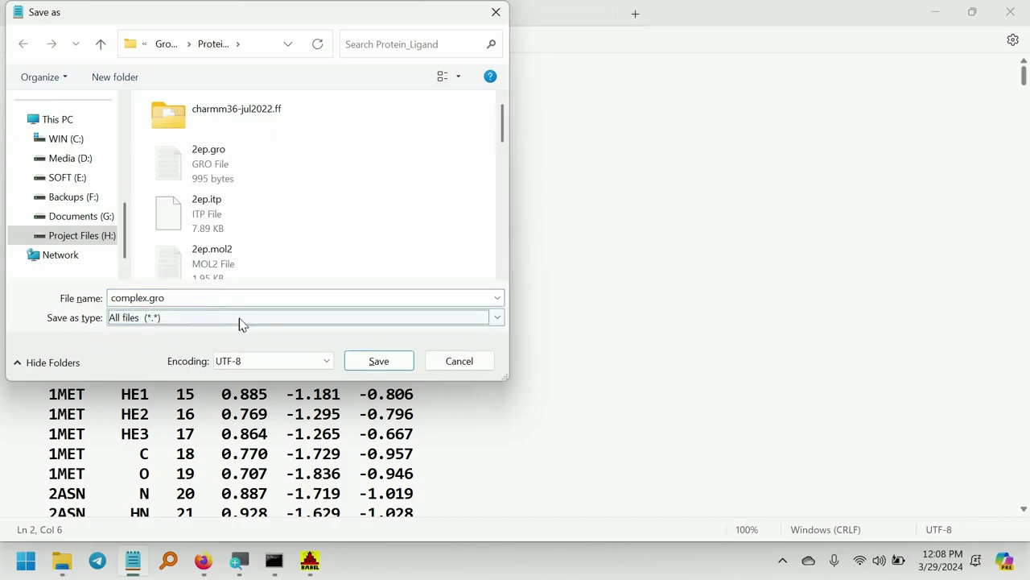
click(375, 361)
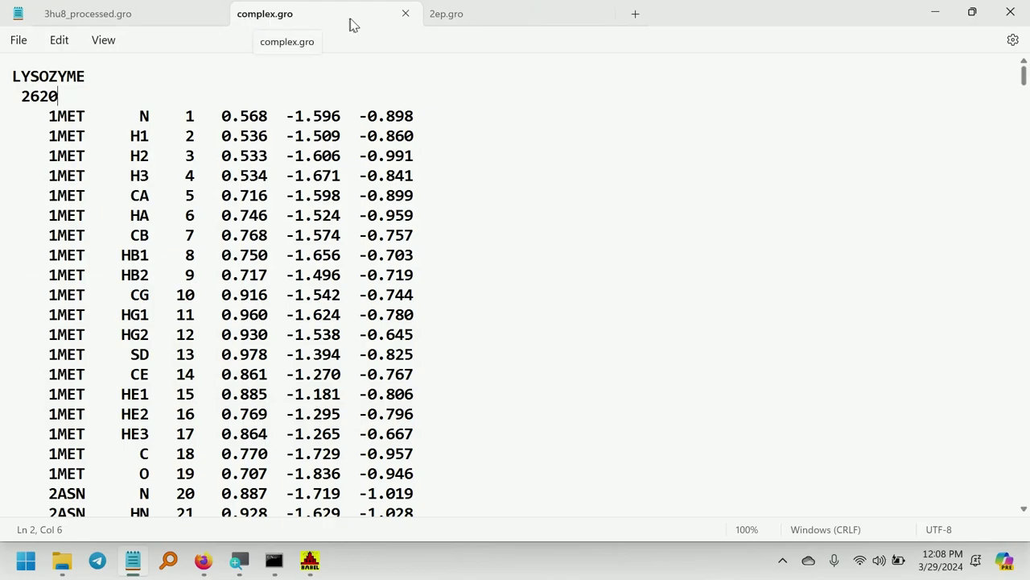
Close complex.gro, 2ep.gro and the remaining Notepad document.
click(405, 16)
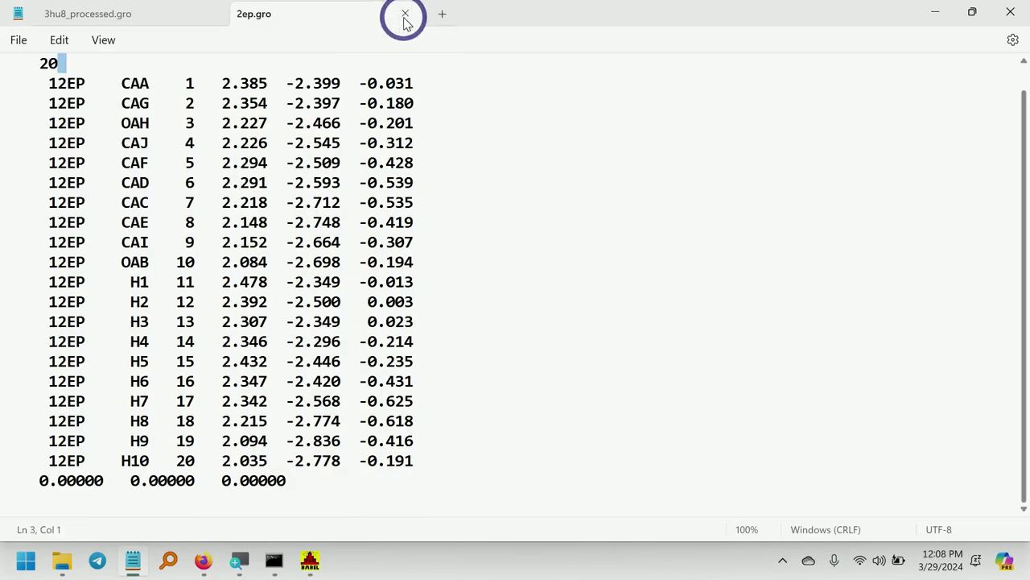
click(405, 16)
click(212, 14)
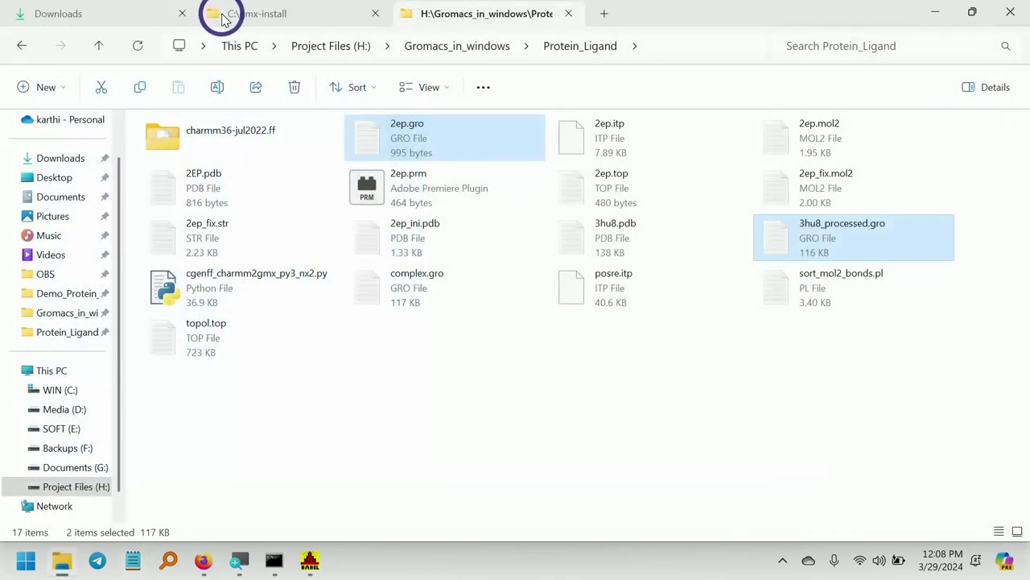
click(533, 412)
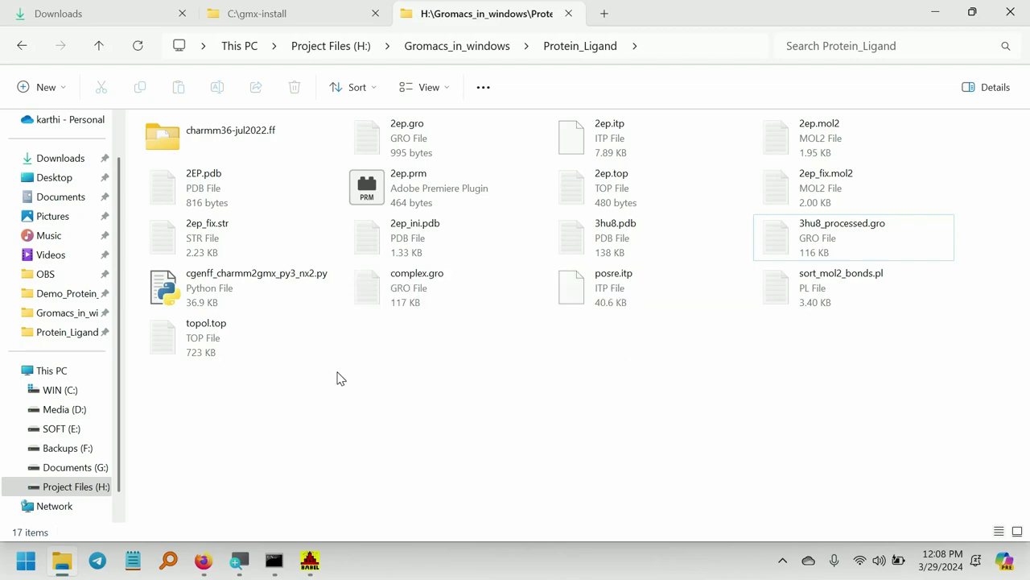
Open topol.top full screen and place the cursor after the forcefield include line.
click(268, 348)
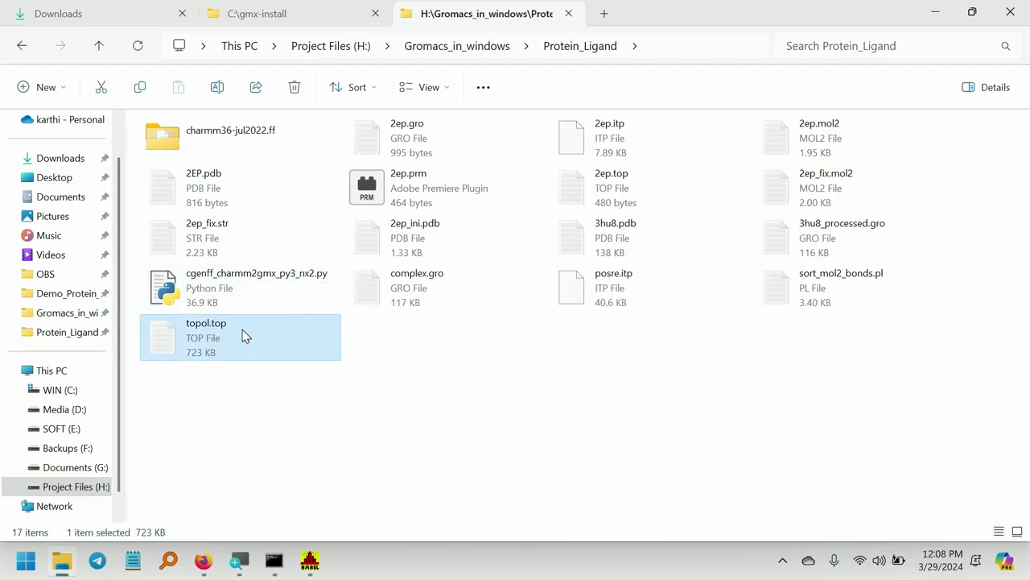
double_click(245, 337)
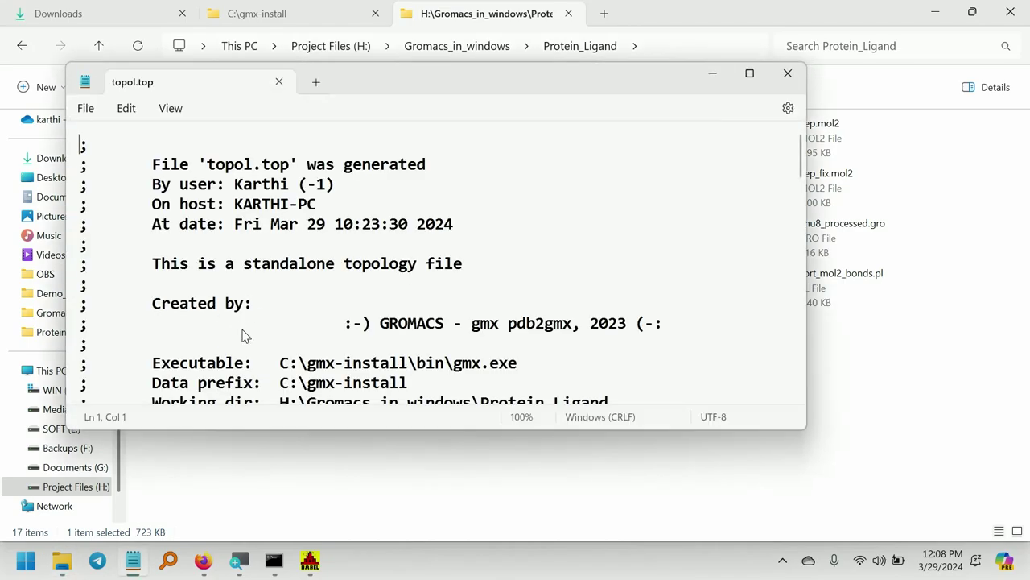
click(750, 73)
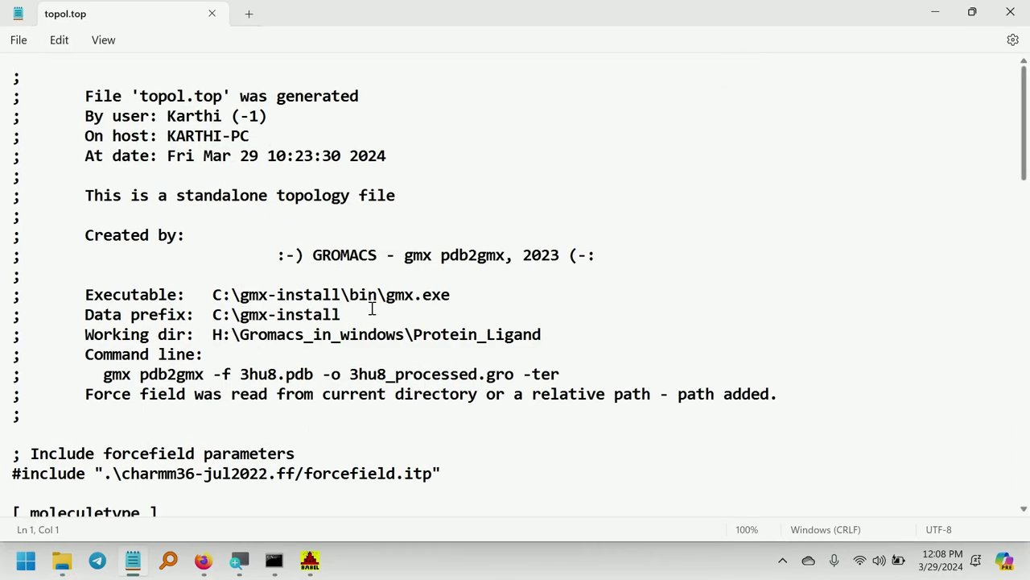
scroll(372, 310, down, 3)
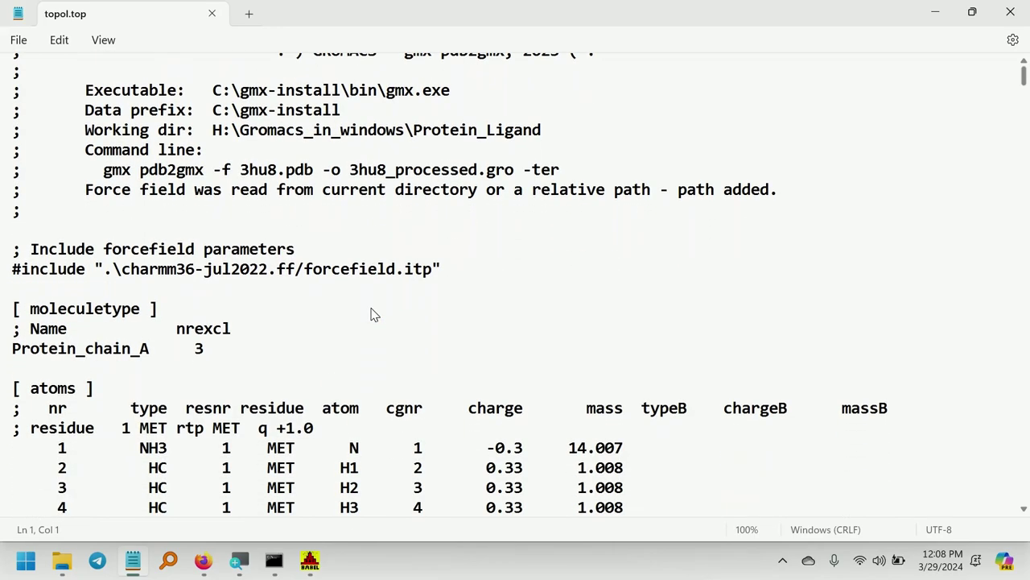
click(455, 271)
Type ';include ligand parameters' and '#include 2ep.prm' below the forcefield include.
key(Return)
key(Return)
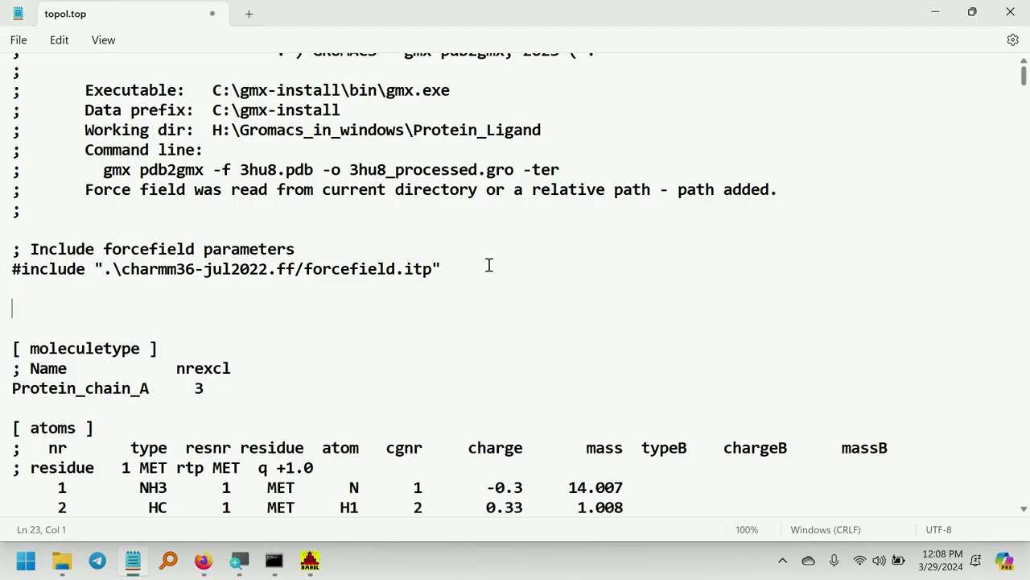
text(;include ligand parameters)
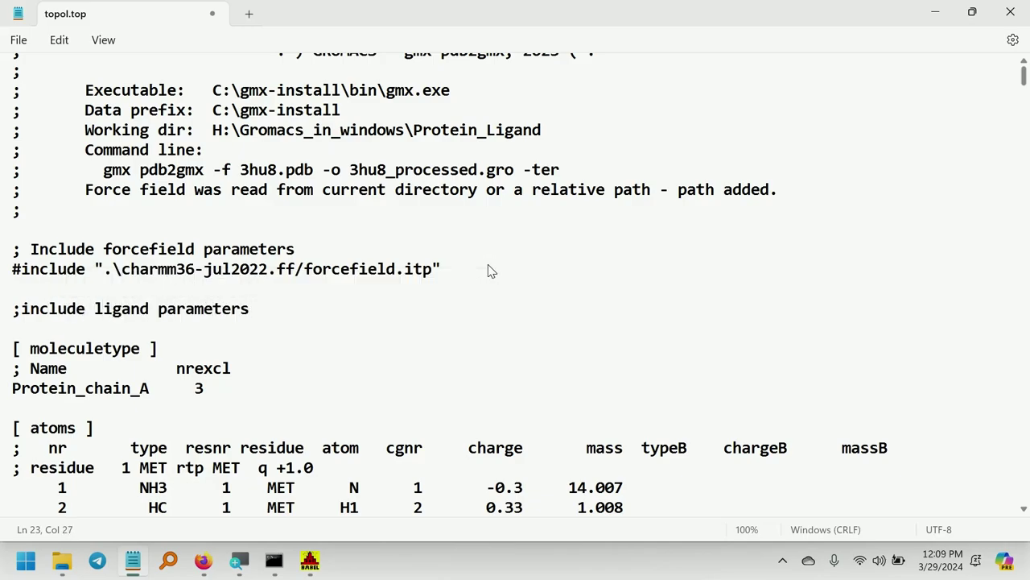
key(Return)
text(#include 2ep.prm)
click(311, 392)
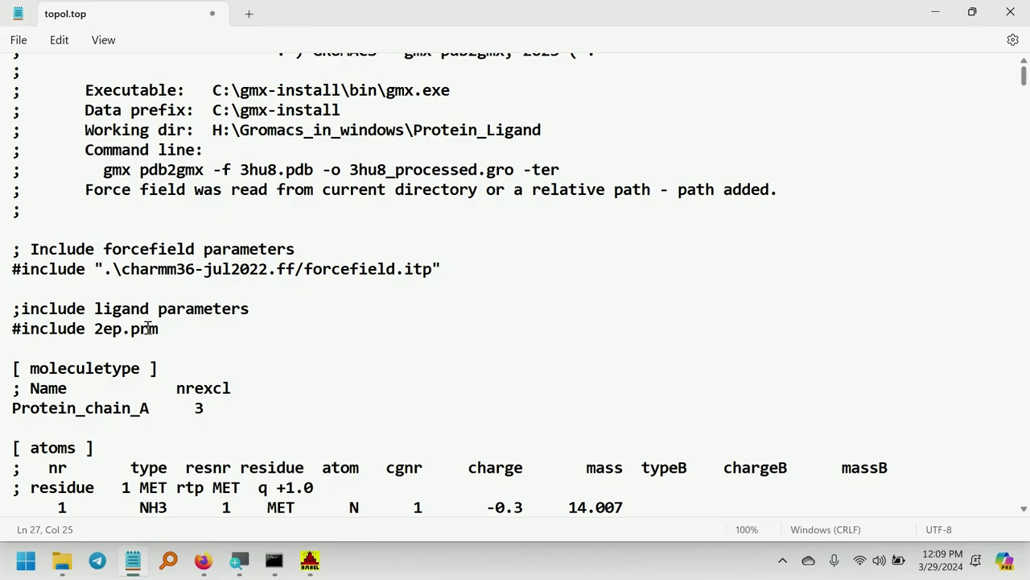
Confirm the 2ep.prm file name in the project folder, then return to topol.top.
click(62, 561)
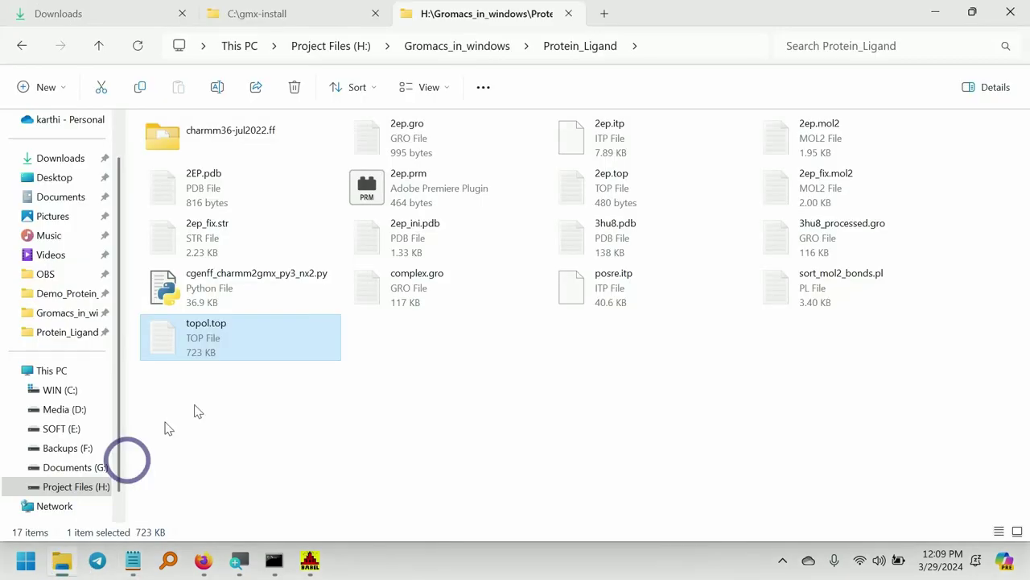
click(443, 196)
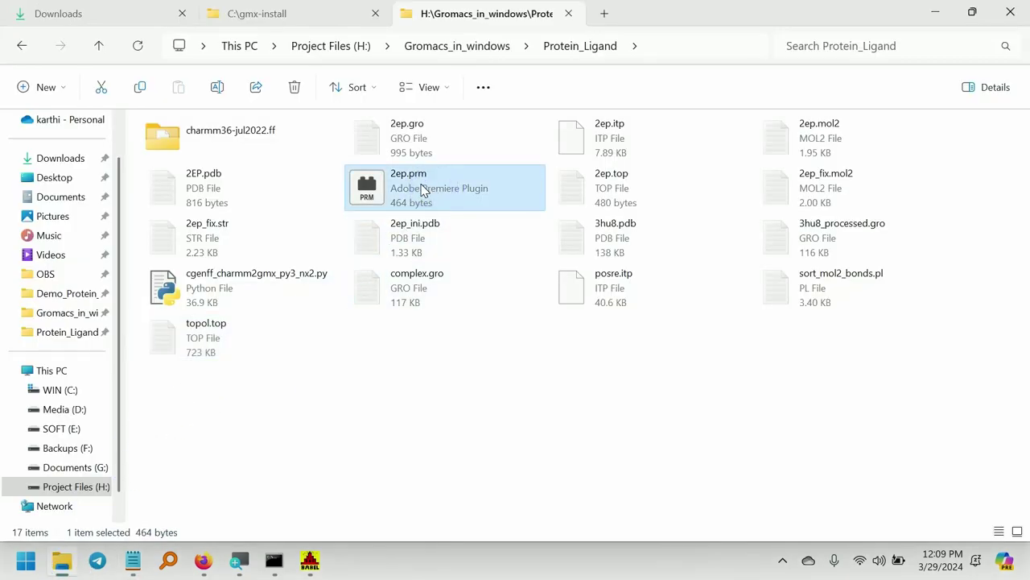
click(133, 561)
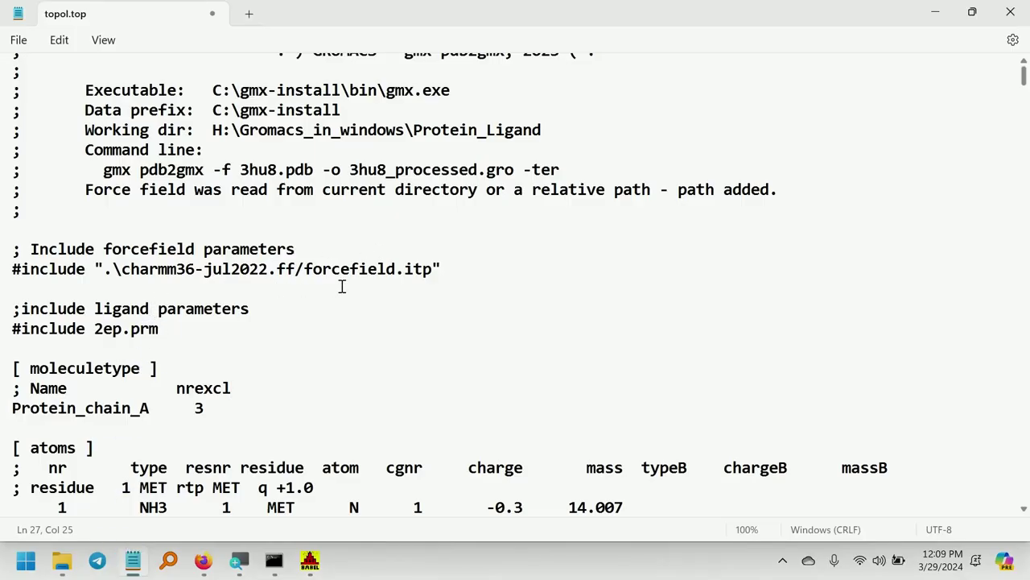
click(202, 331)
drag(1024, 85, 1019, 510)
Insert a ';include ligand topology' comment after the POSRES #endif block.
click(467, 296)
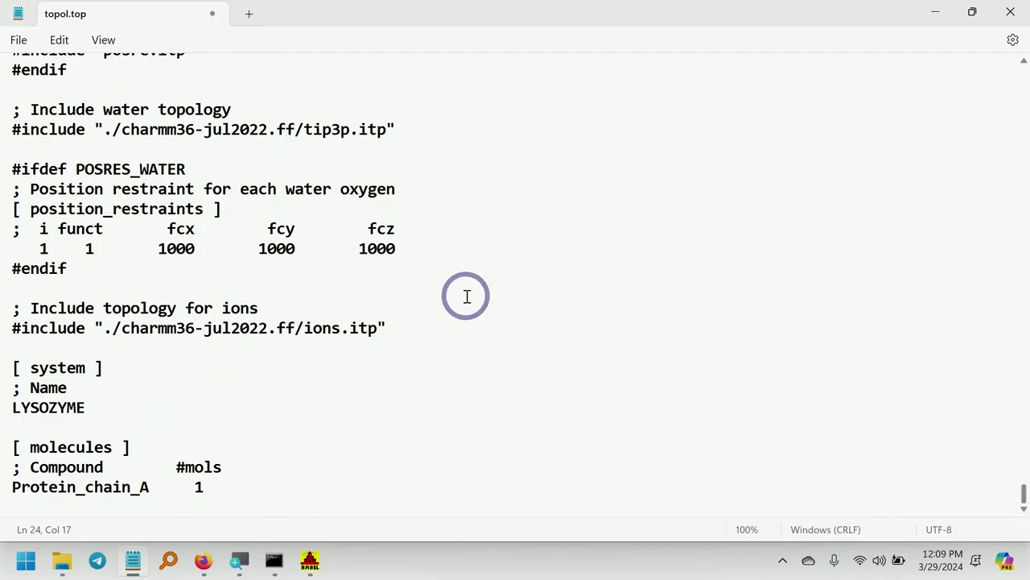
scroll(467, 298, up, 3)
click(224, 256)
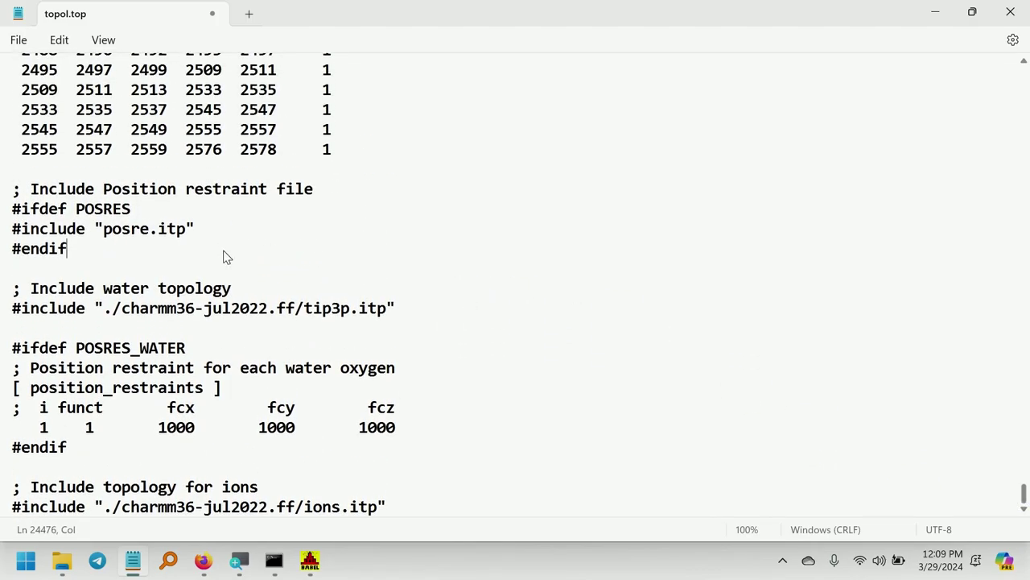
key(Return)
key(Return)
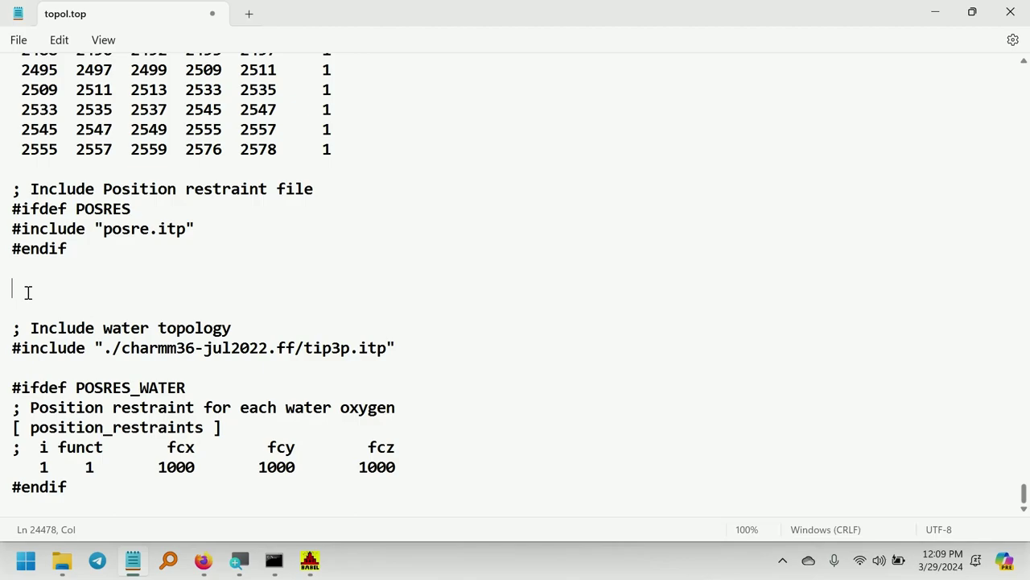
text(;incl)
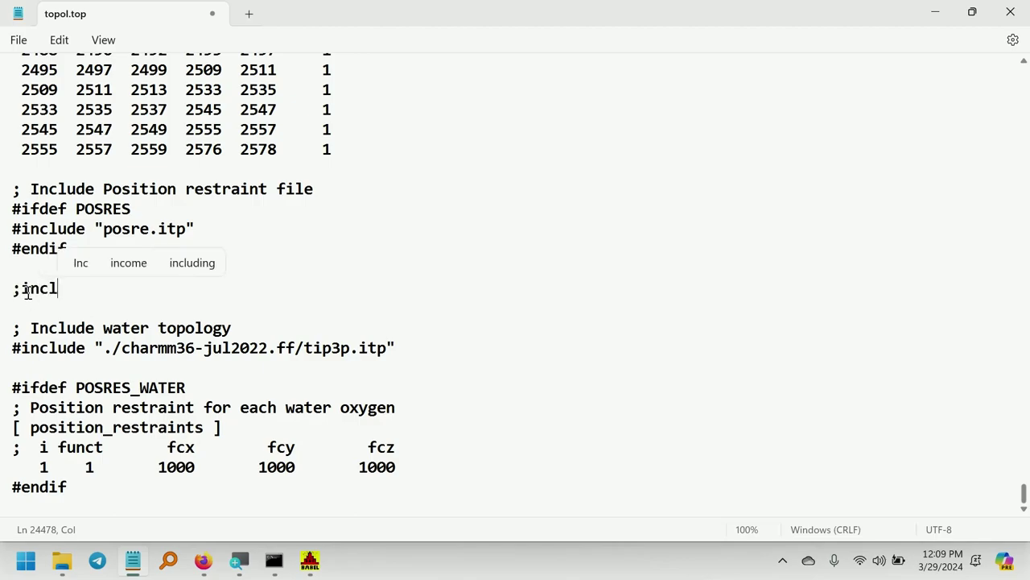
text(ued)
key(BackSpace)
key(BackSpace)
key(BackSpace)
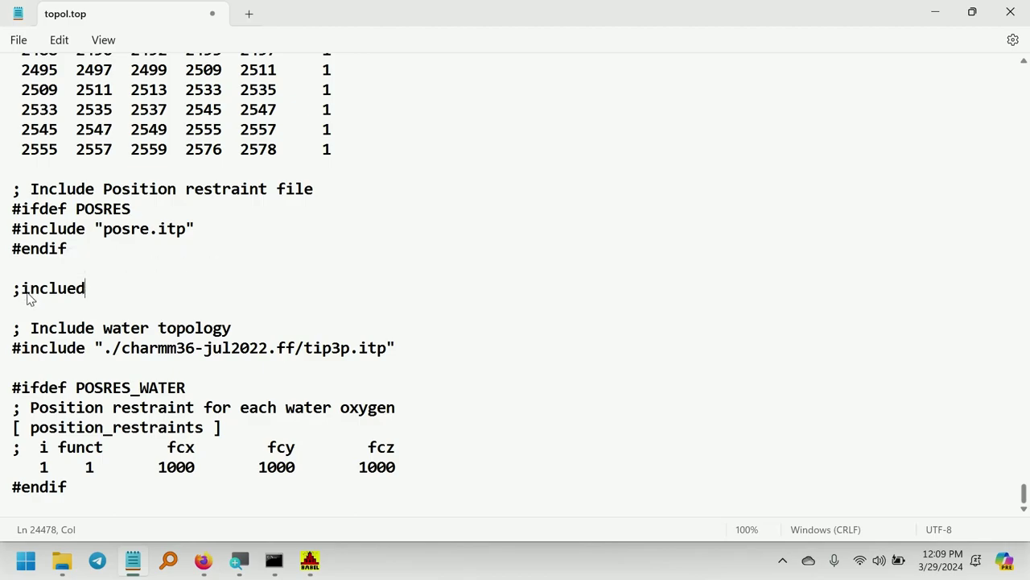
text(de ligad)
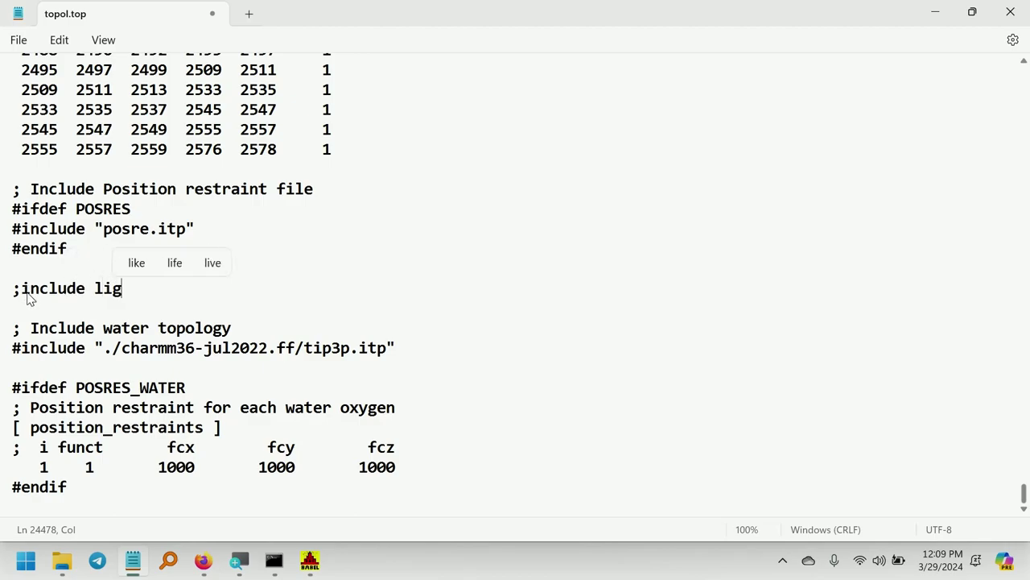
key(BackSpace)
key(BackSpace)
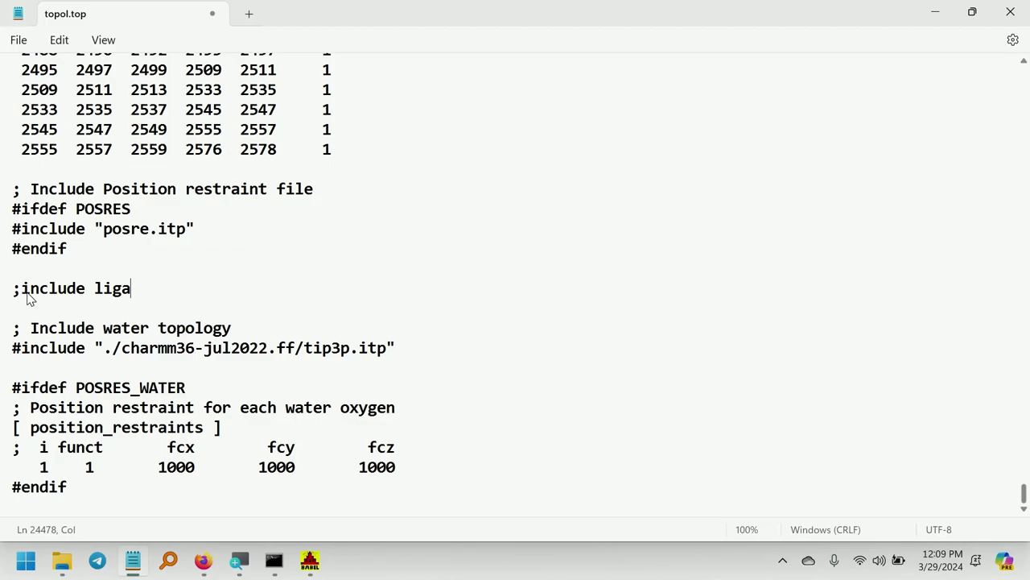
text(nd topol)
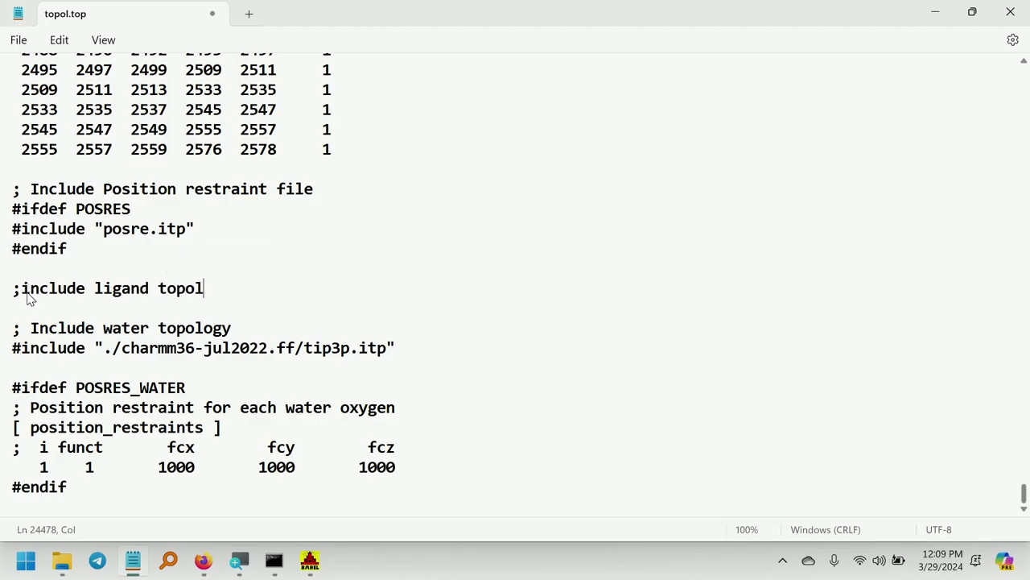
text(ogy)
Add the '#include 2ep.itp' line beneath the ligand topology comment.
key(Return)
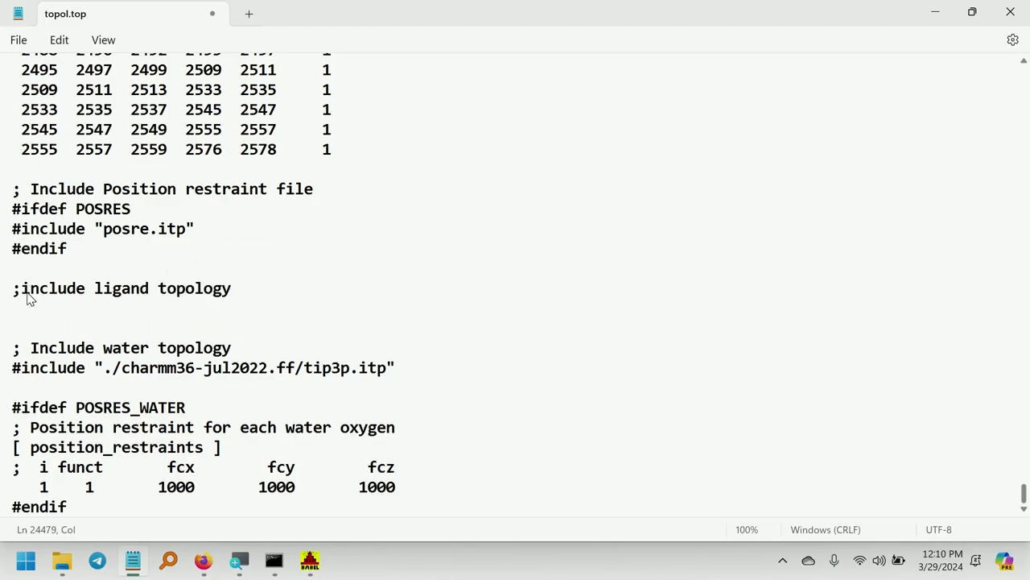
text(#includ)
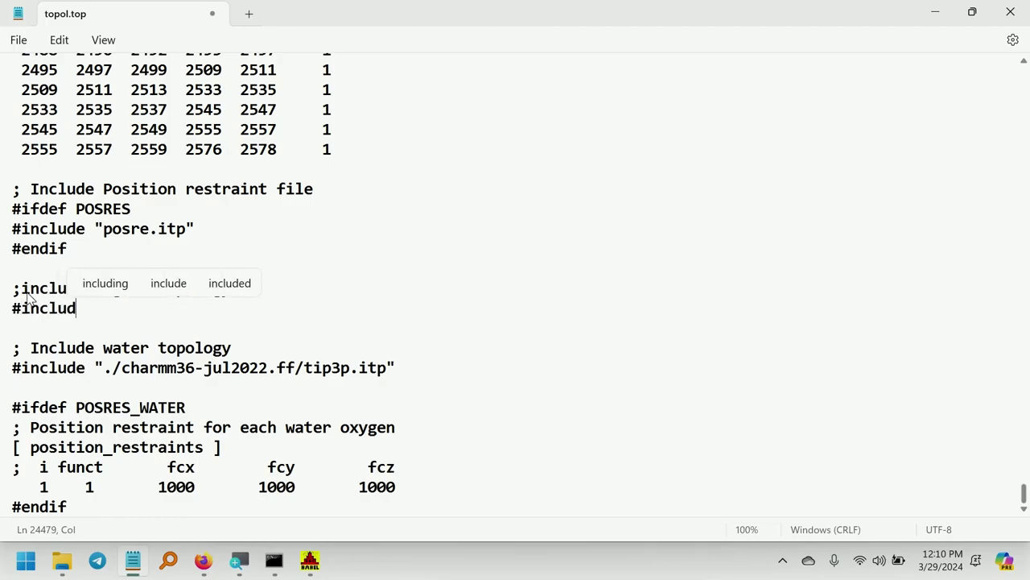
text(e 2ep.itp)
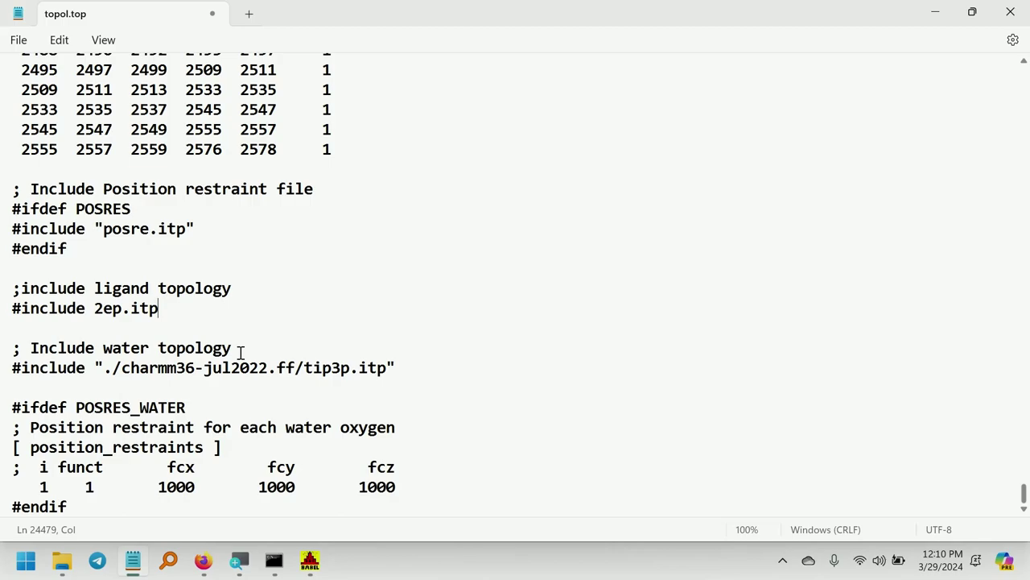
scroll(240, 352, down, 4)
click(239, 492)
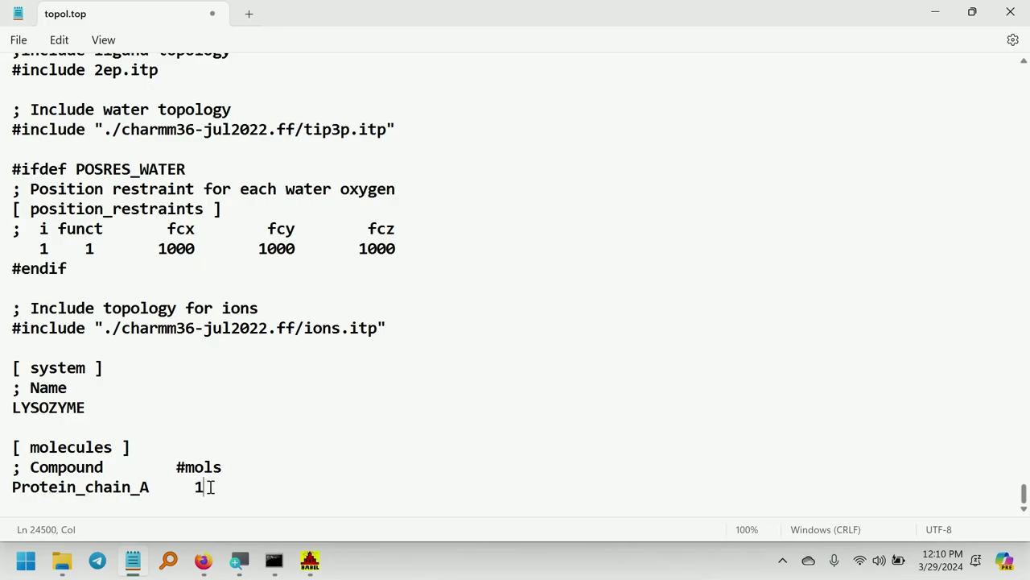
Add an aligned '2EP 1' line below 'Protein_chain_A 1' in topol.top and save it.
key(Return)
text(2EP)
key(BackSpace)
text(1)
scroll(243, 506, down, 1)
click(244, 506)
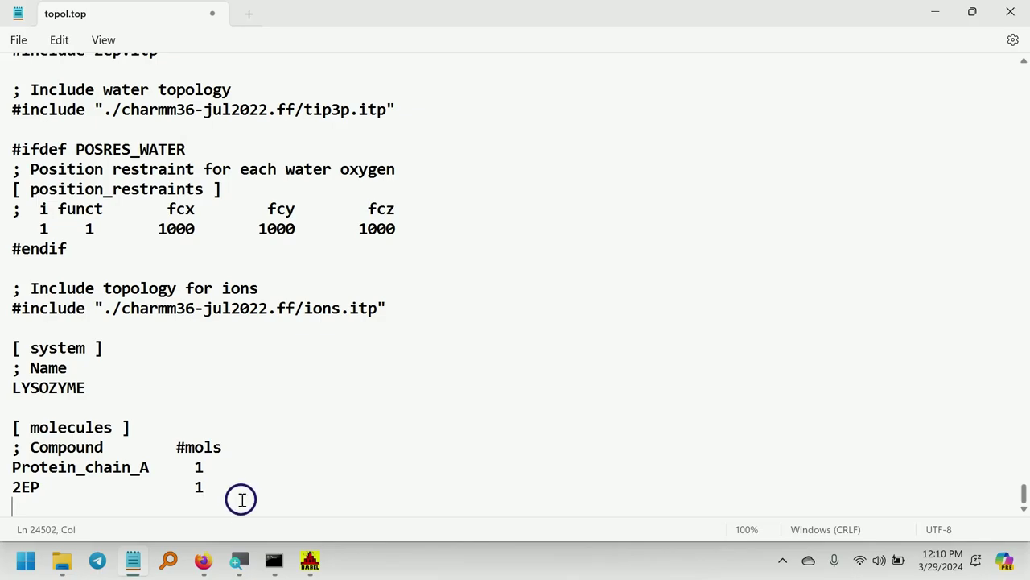
key(ctrl+s)
Close topol.top and check the sizes of complex.gro, 3hu8_processed.gro and 2ep.gro.
click(1010, 11)
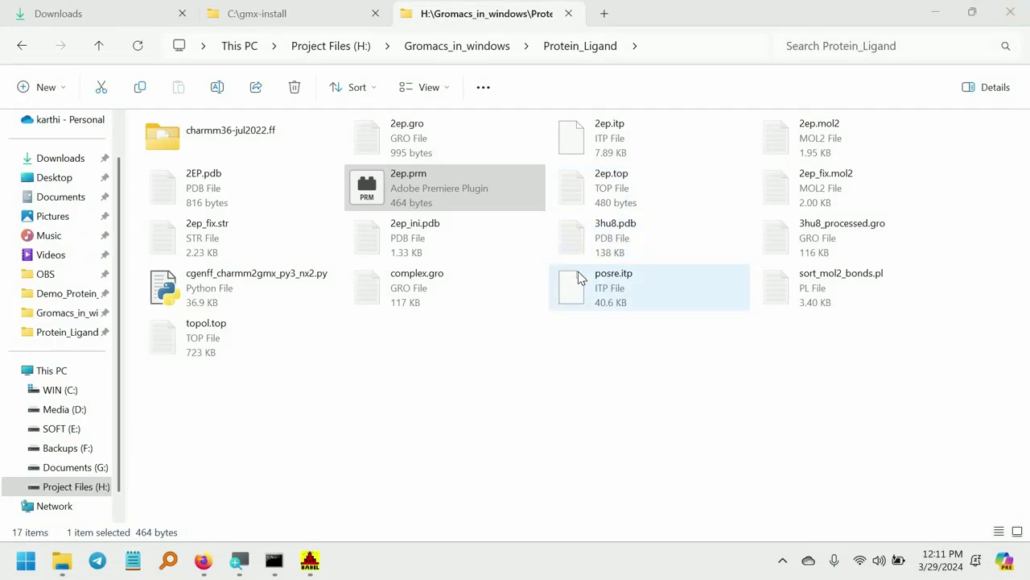
click(445, 406)
click(421, 272)
click(413, 274)
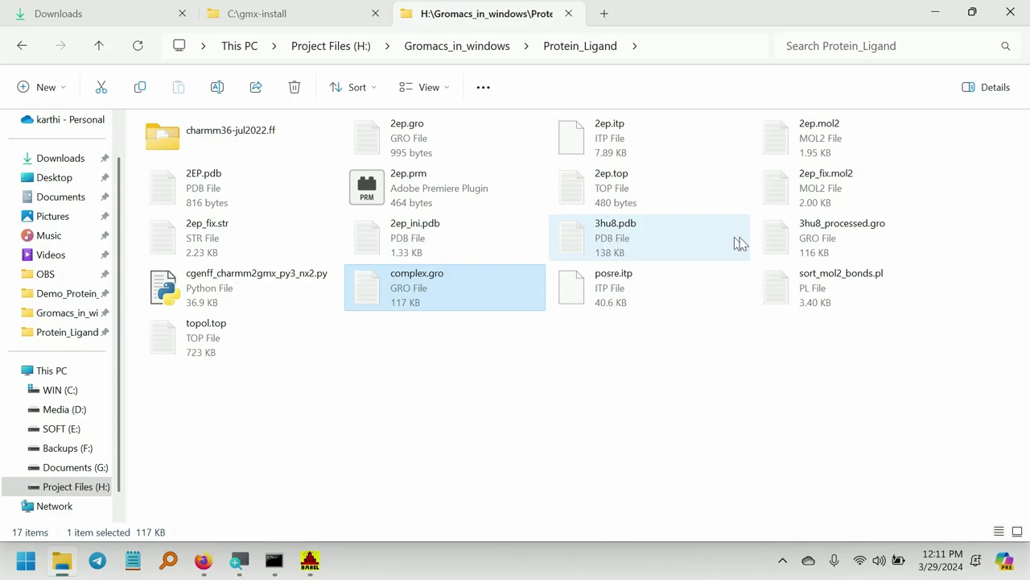
click(792, 243)
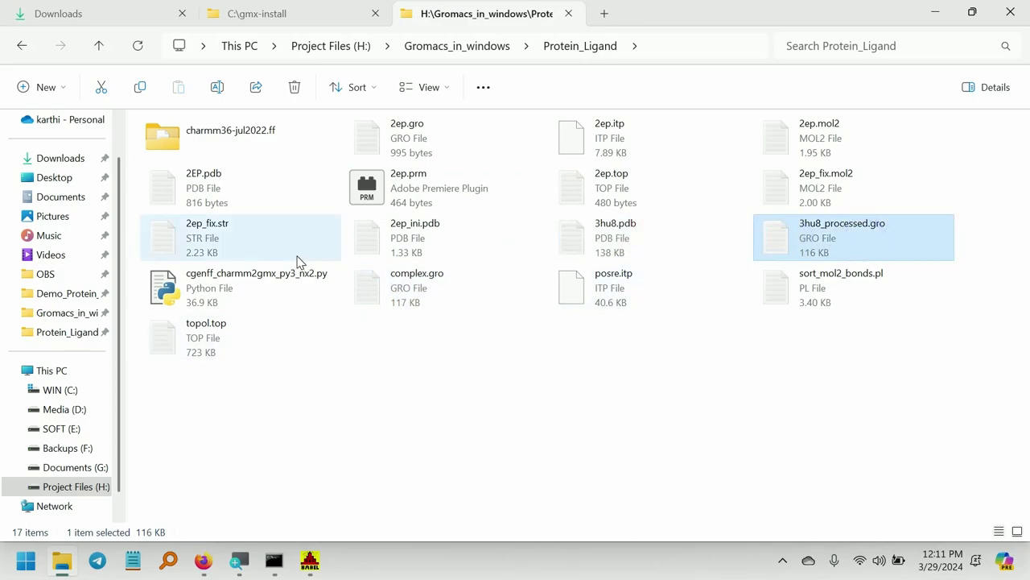
click(435, 155)
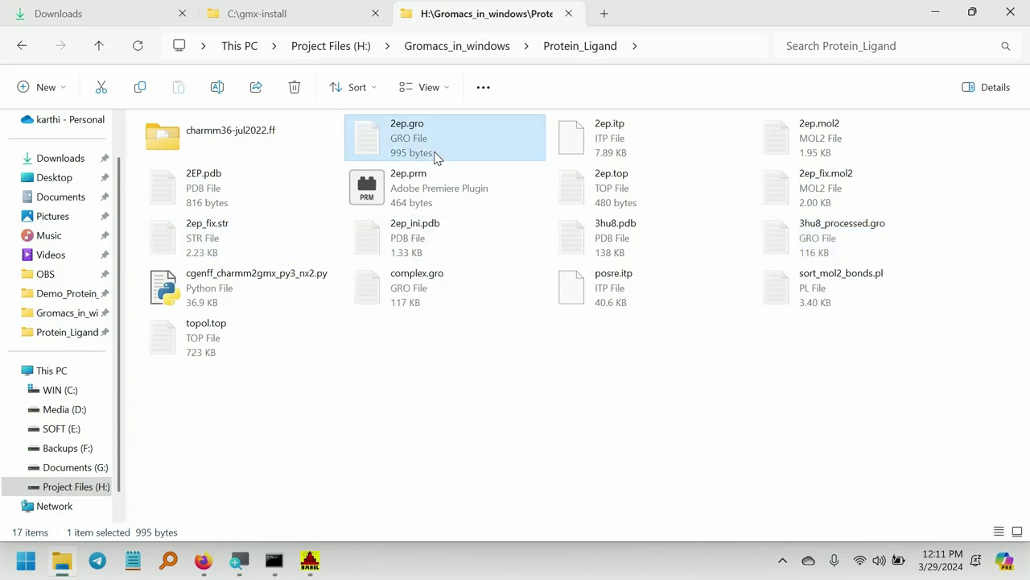